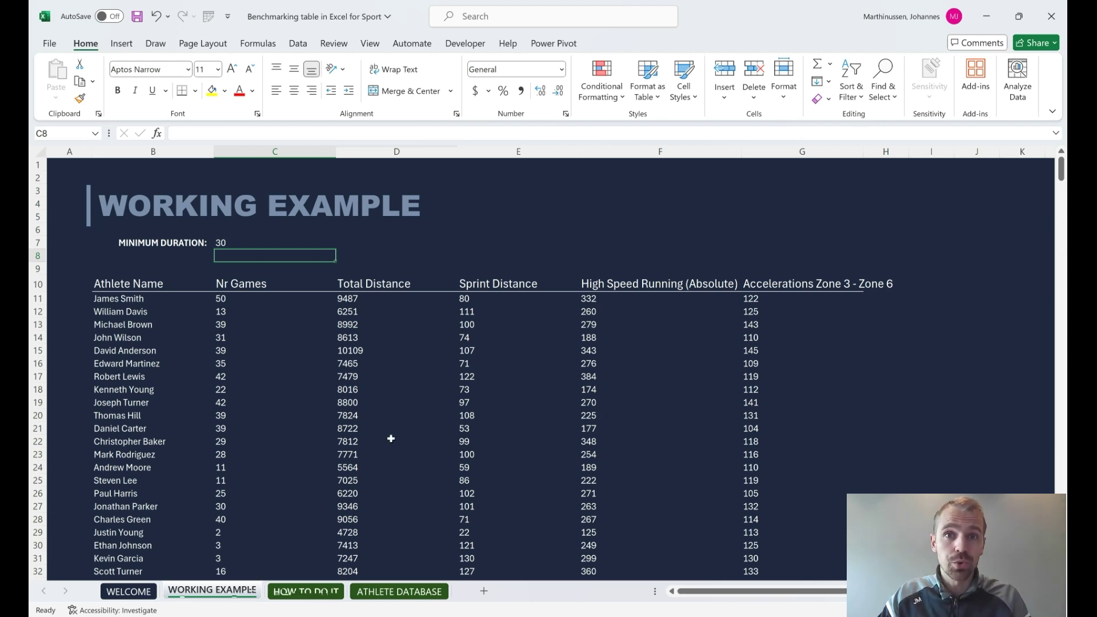
Review the columns of the ATHLETE DATABASE sheet and return to the HOW TO DO IT sheet
click(302, 593)
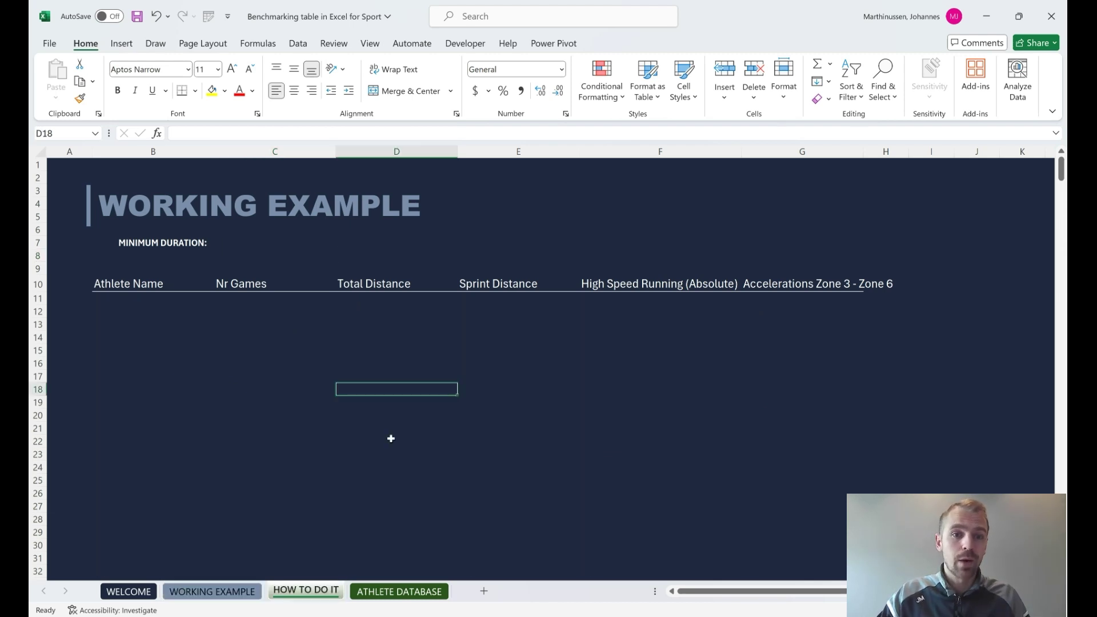
click(400, 592)
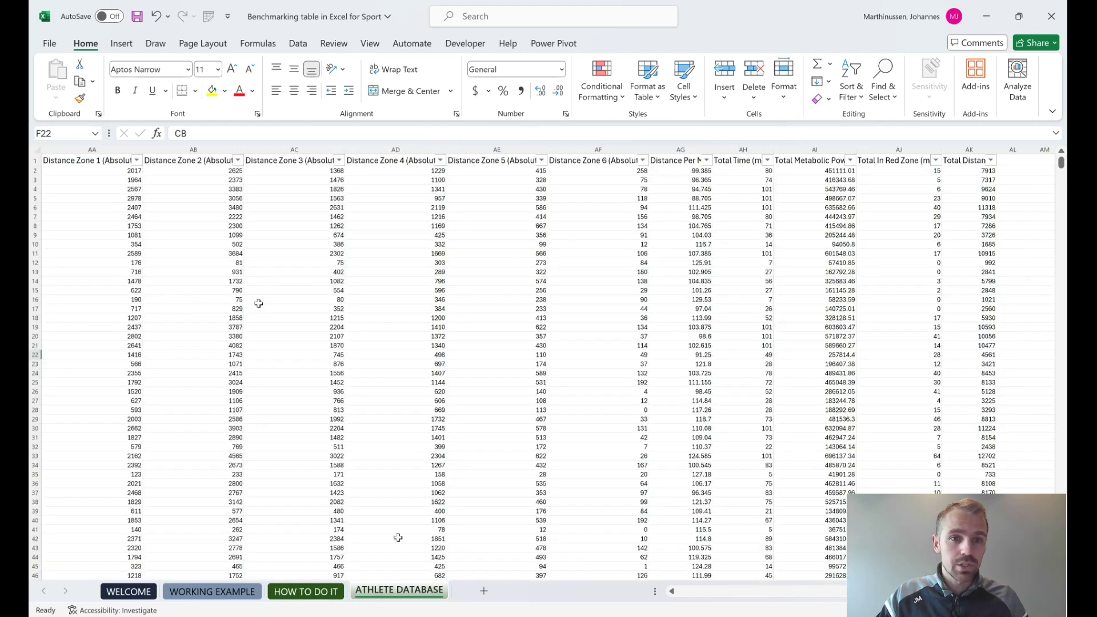
scroll(286, 399, left, 9)
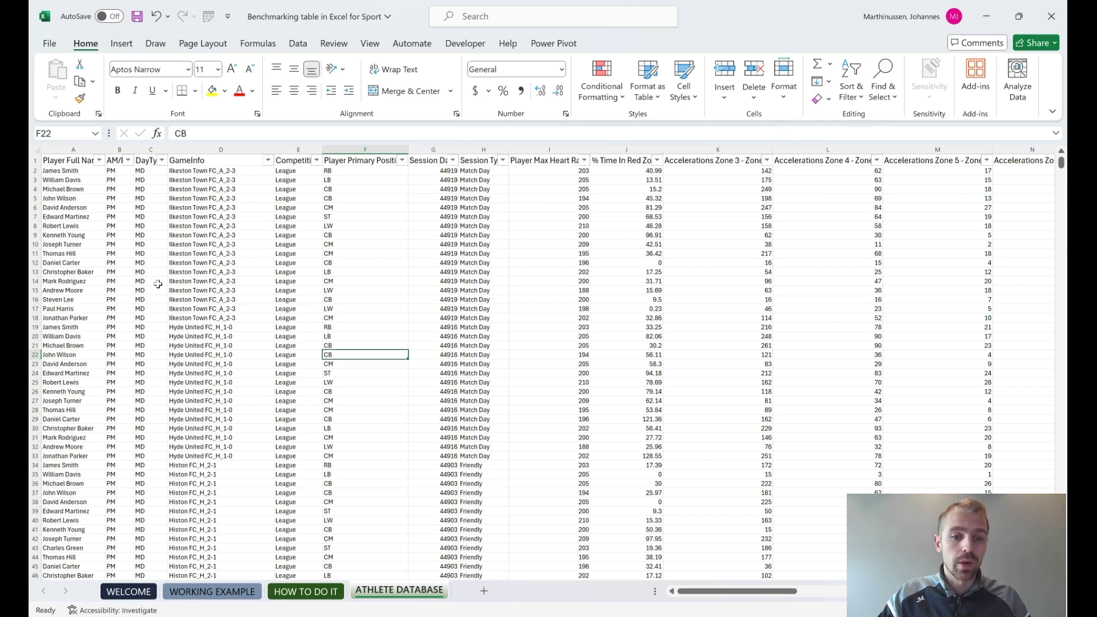
click(320, 592)
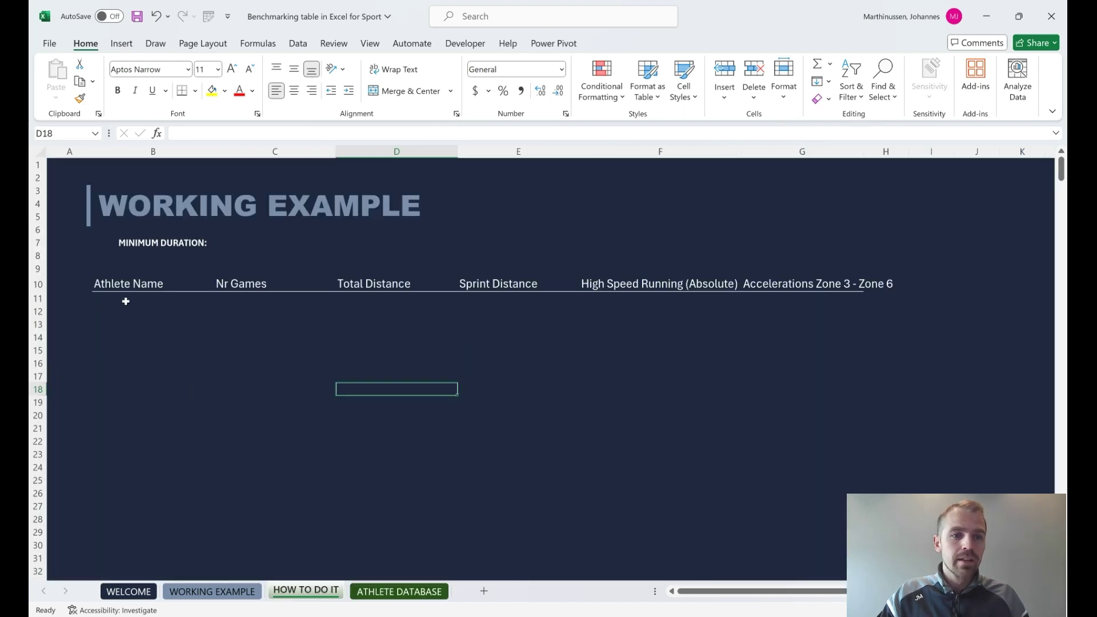
click(126, 300)
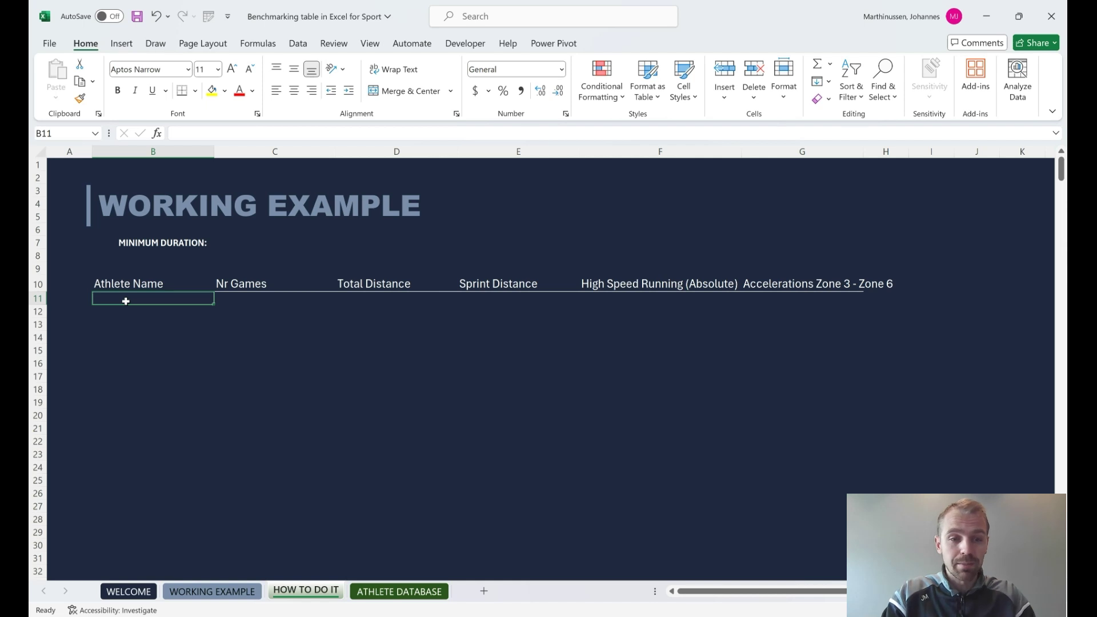
text(Ja)
text(mes Bond)
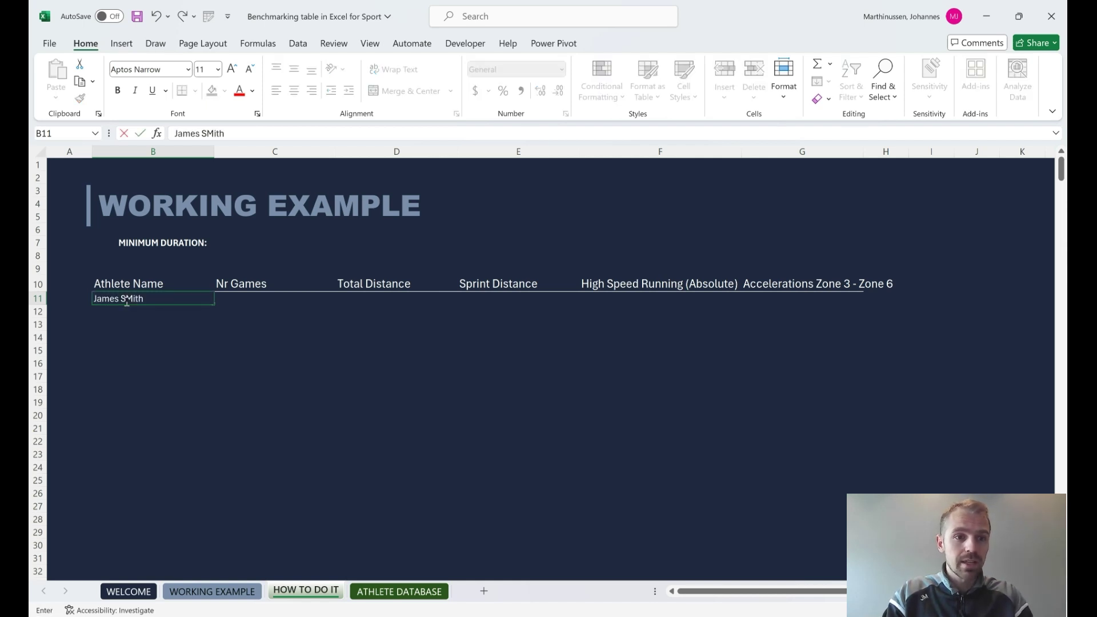
key(BackSpace)
key(BackSpace)
key(BackSpace)
key(BackSpace)
key(BackSpace)
key(BackSpace)
key(BackSpace)
key(BackSpace)
key(BackSpace)
key(BackSpace)
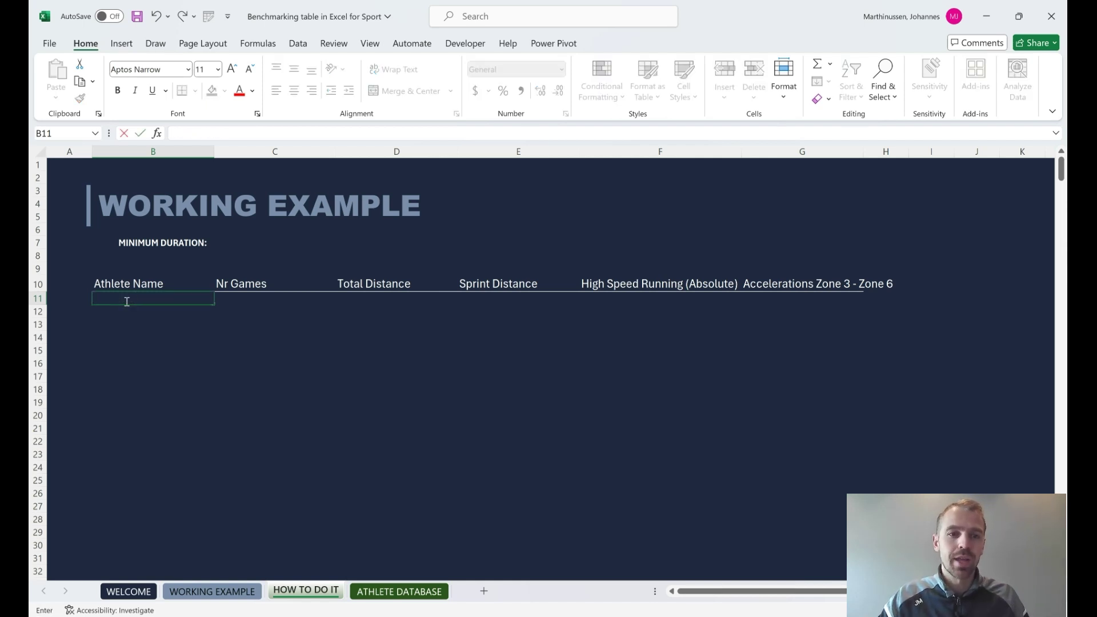
click(238, 368)
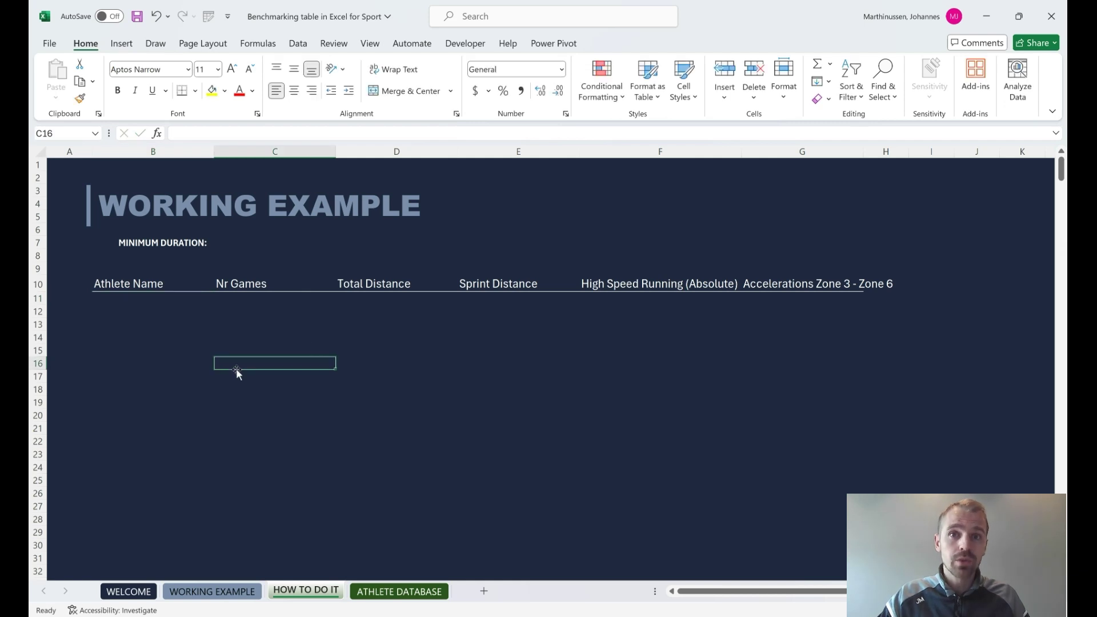
Enter a UNIQUE formula in B11 that lists the athlete names from A2:A4348 of the ATHLETE DATABASE sheet
click(170, 301)
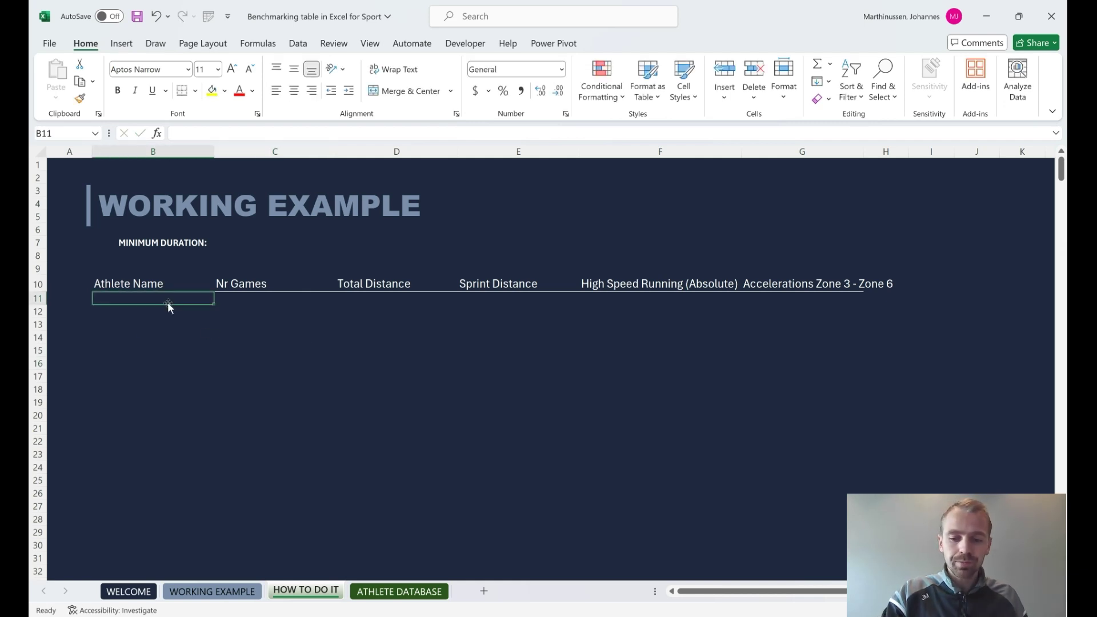
text(=uni)
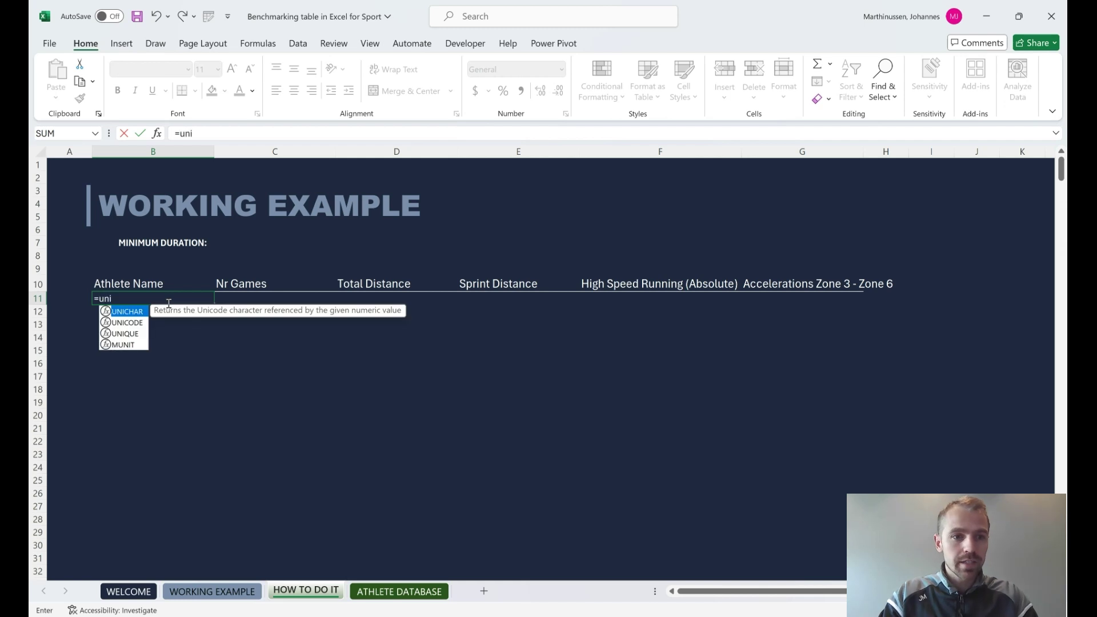
key(Down)
key(Down)
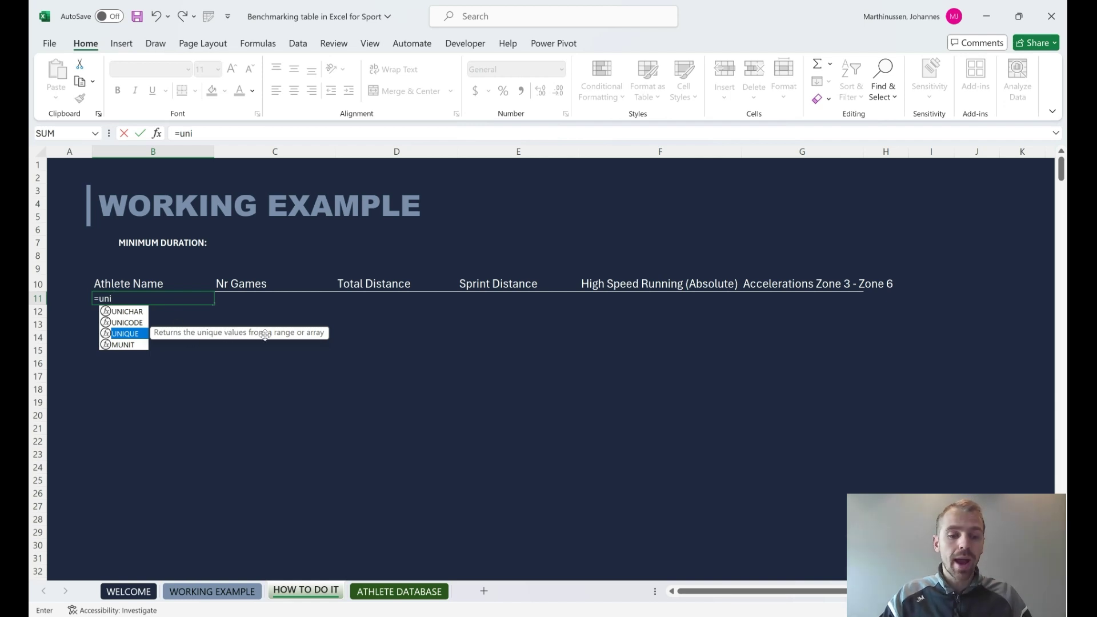
key(Tab)
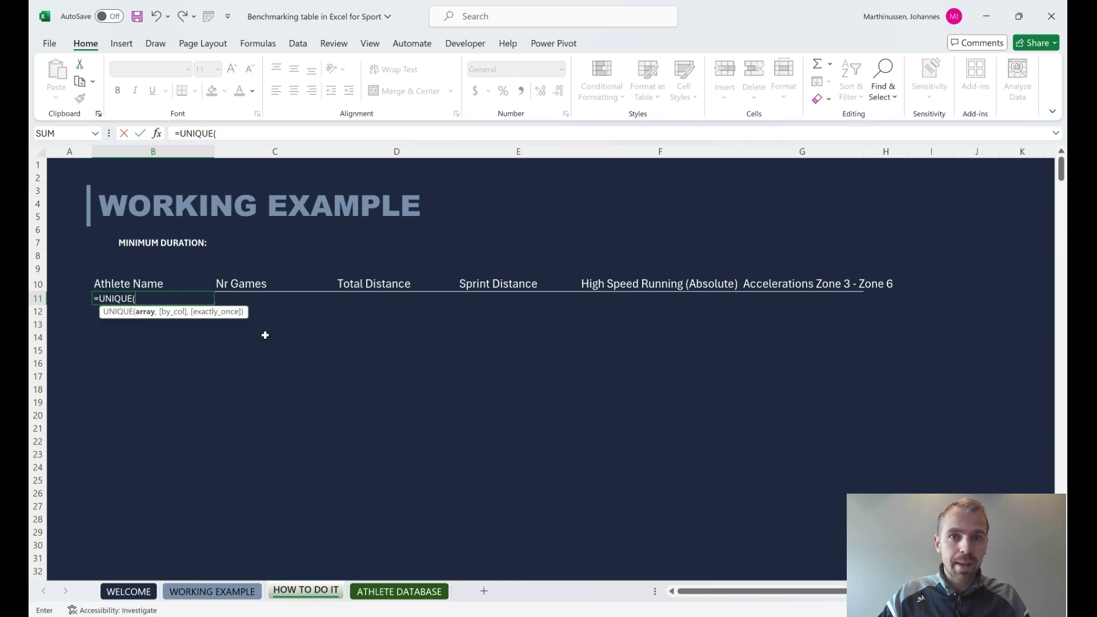
click(394, 591)
drag(86, 170, 86, 572)
drag(56, 260, 93, 500)
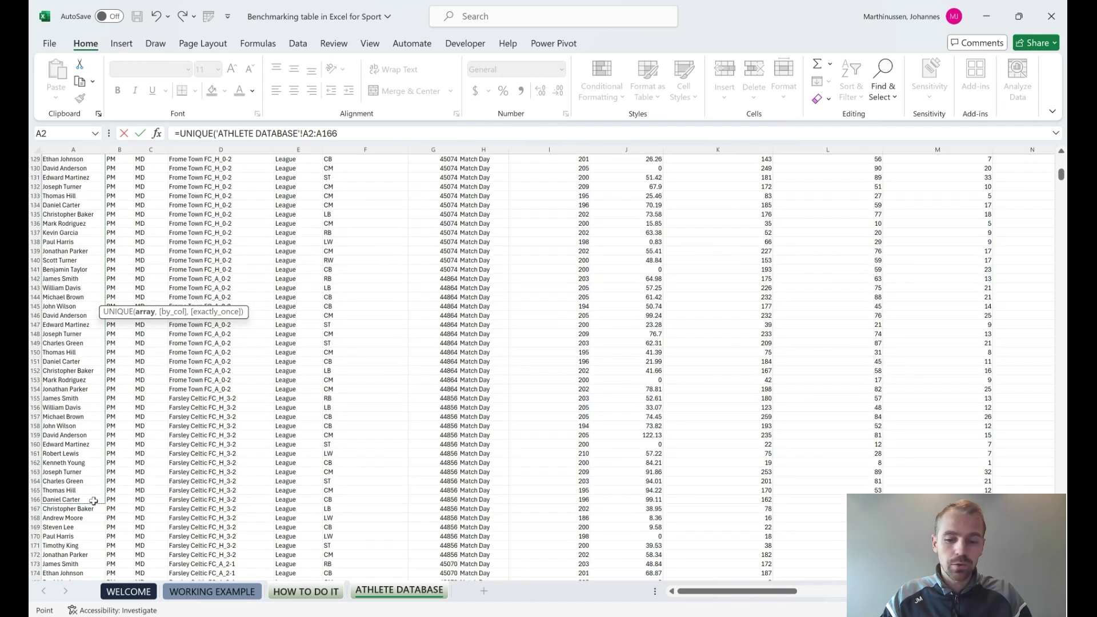
key(ctrl+shift+Down)
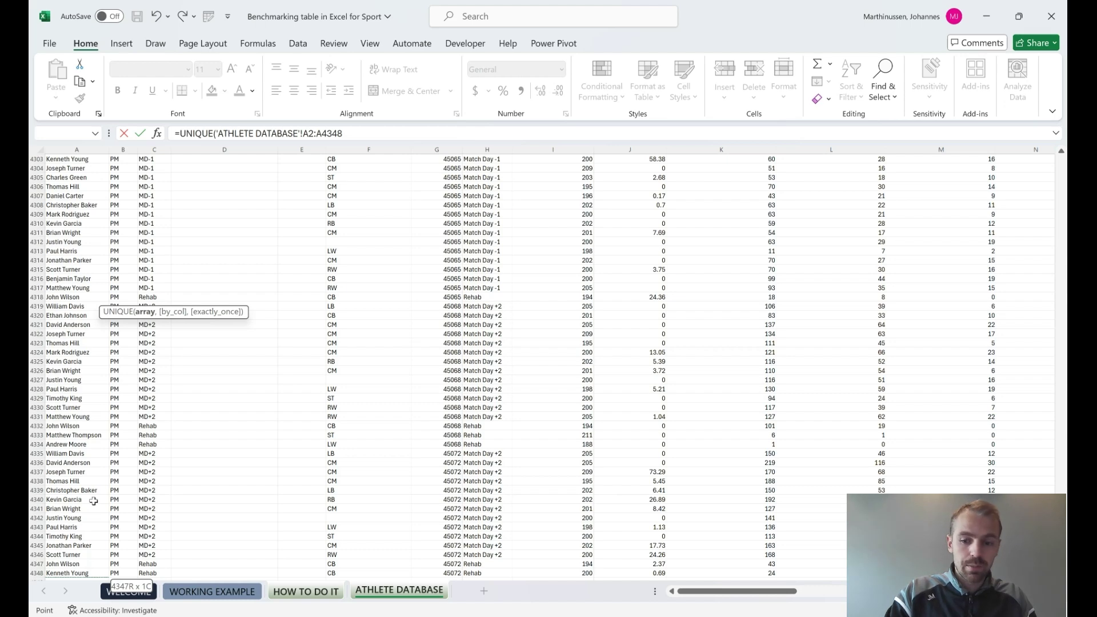
key(Return)
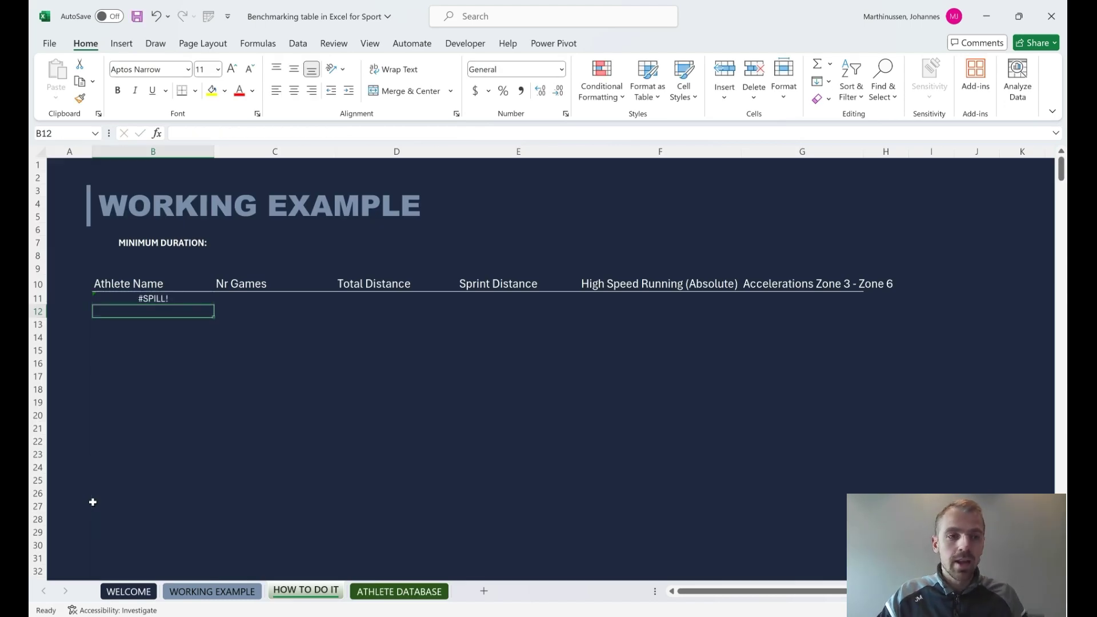
Inspect the error details of the UNIQUE formula in B11 to find the cause of the spill error
click(171, 299)
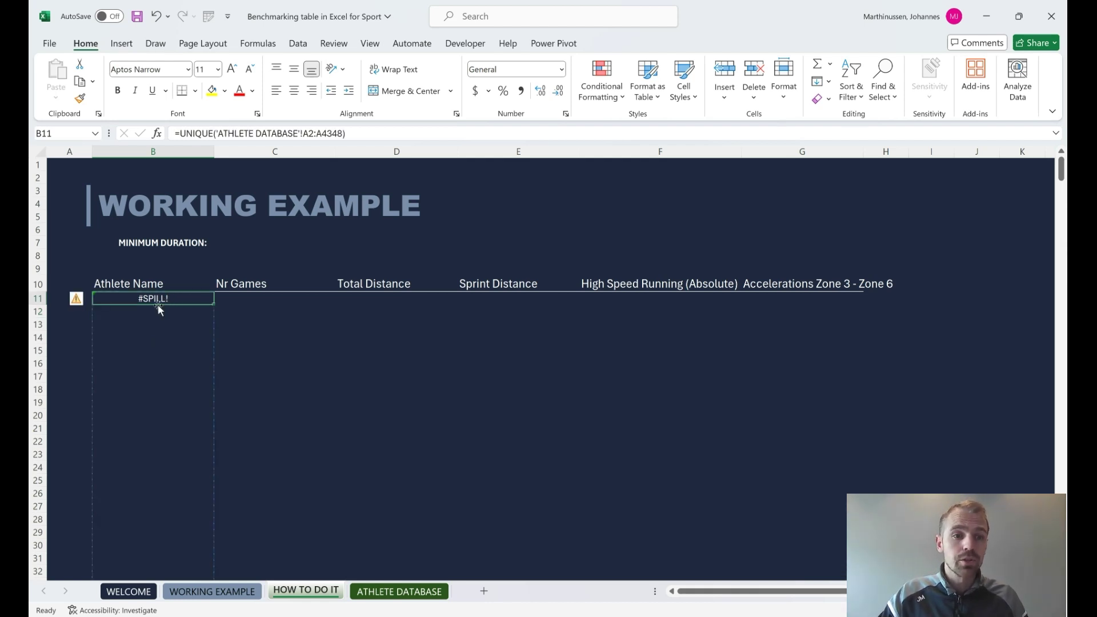
click(82, 301)
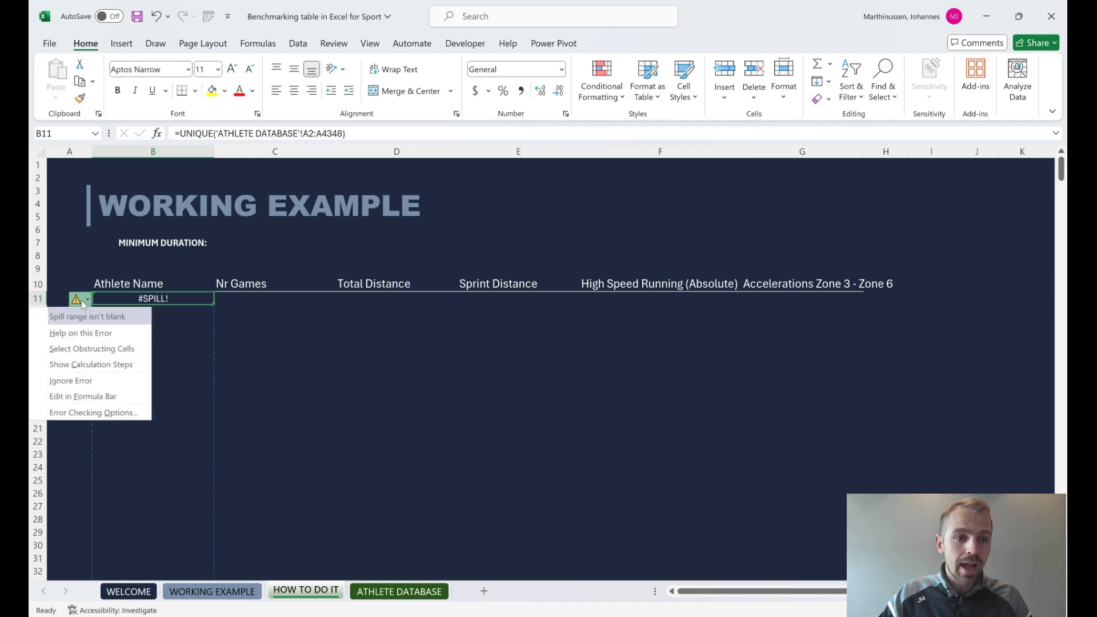
click(288, 350)
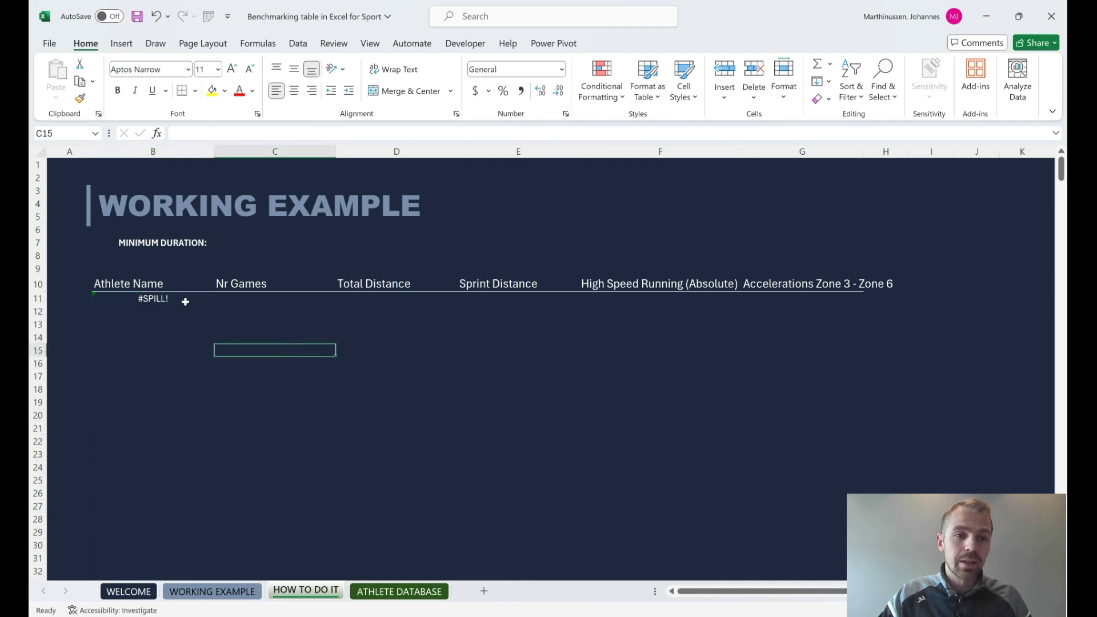
click(112, 299)
click(80, 299)
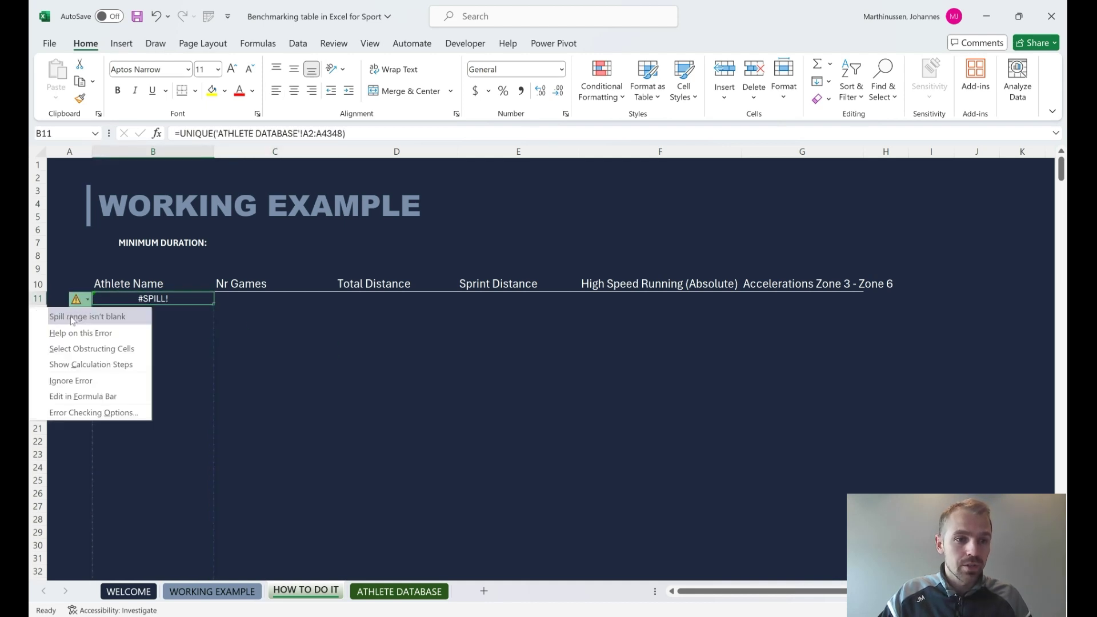
click(289, 328)
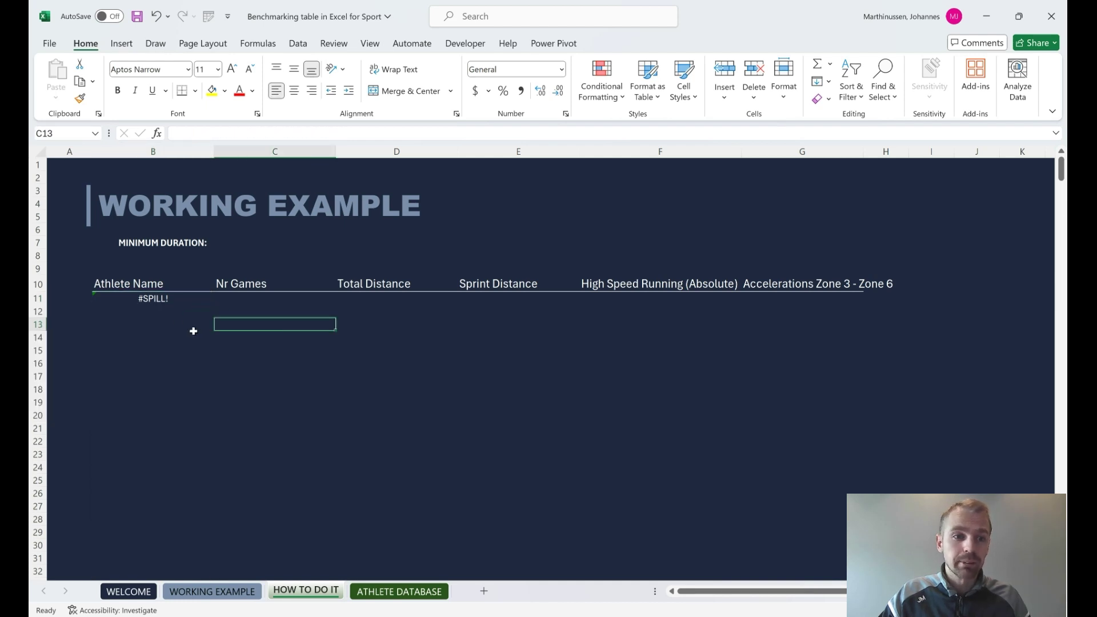
Clear the leftover formulas in column B below B11 that block the spill range of the UNIQUE formula
drag(163, 307, 179, 565)
click(161, 516)
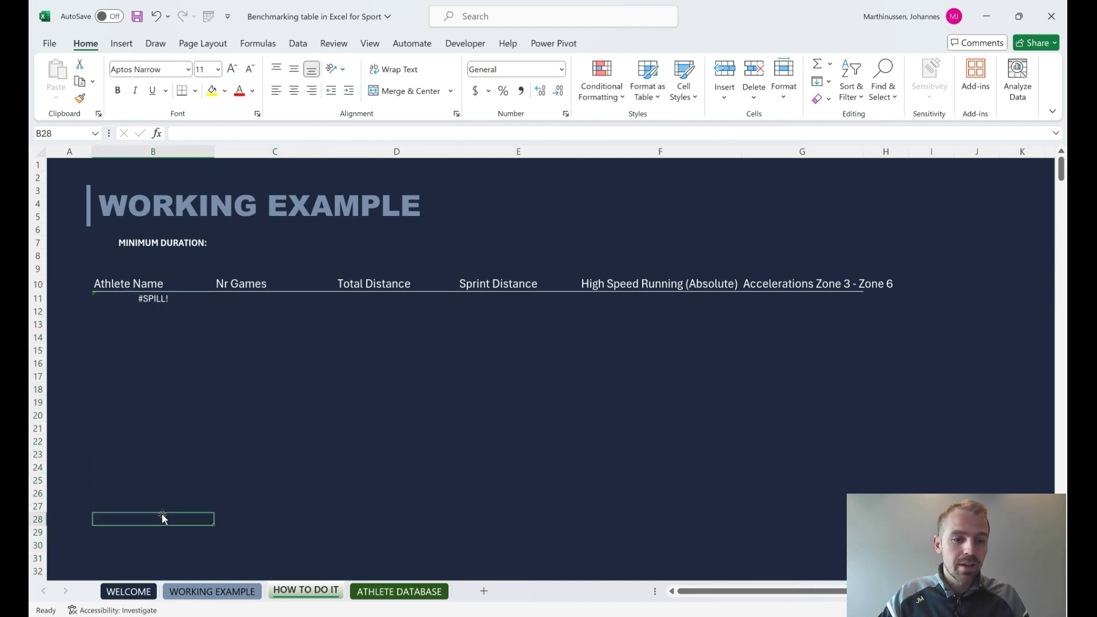
scroll(161, 525, down, 1)
scroll(161, 525, down, 2)
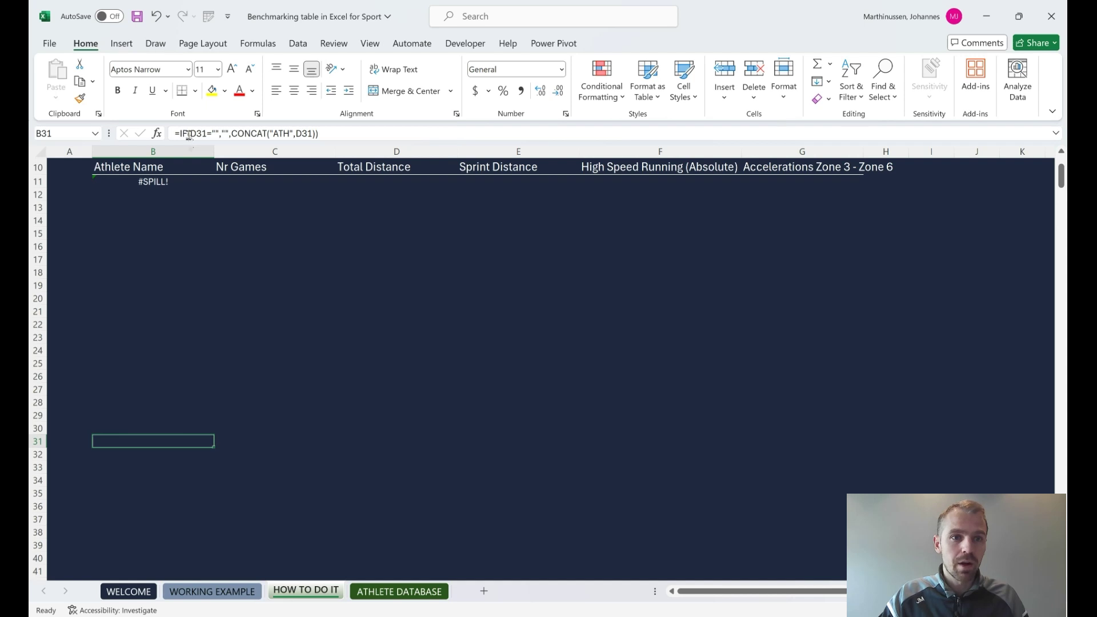
drag(166, 195, 191, 549)
key(ctrl+BackSpace)
click(265, 362)
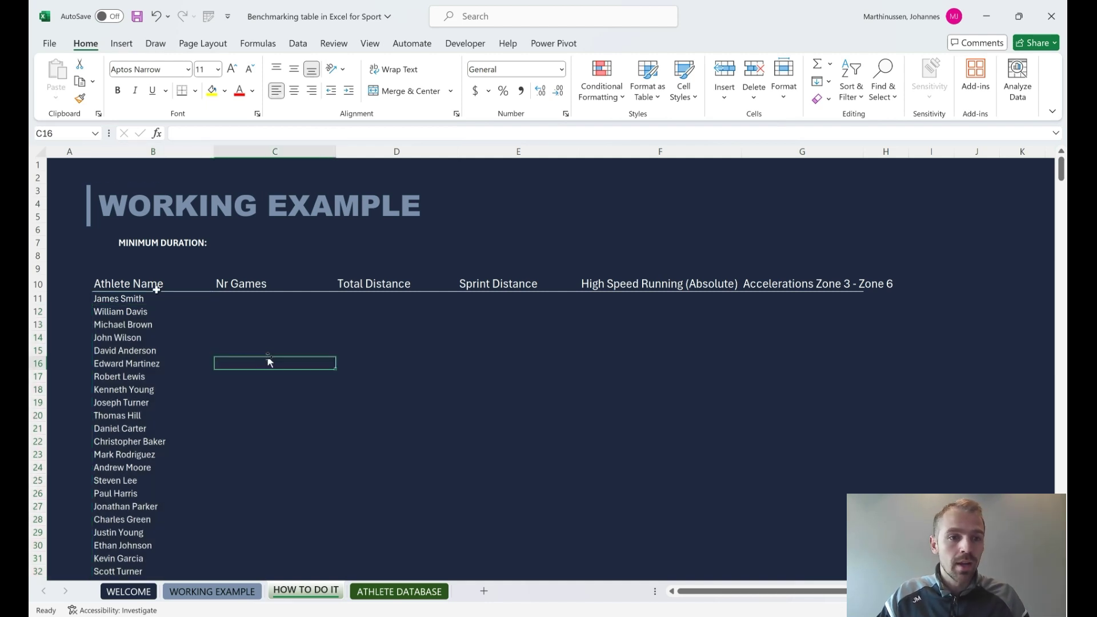
Examine the spilled athlete name list in column B and the UNIQUE formula behind it in B11
drag(156, 298, 164, 325)
scroll(164, 443, down, 4)
scroll(281, 334, up, 2)
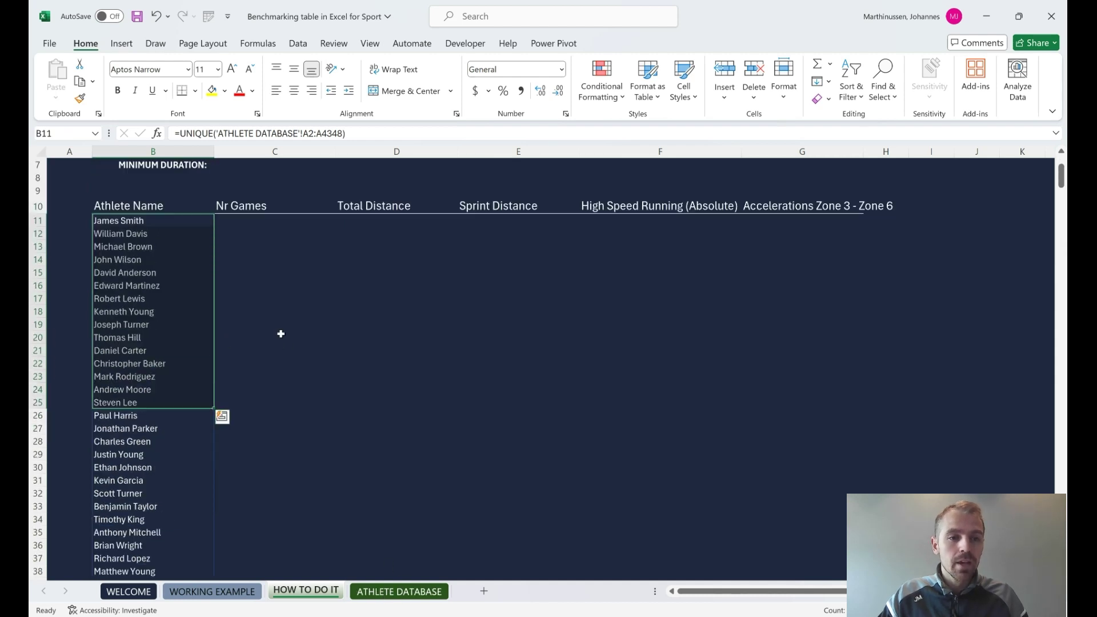
scroll(280, 334, up, 2)
click(179, 297)
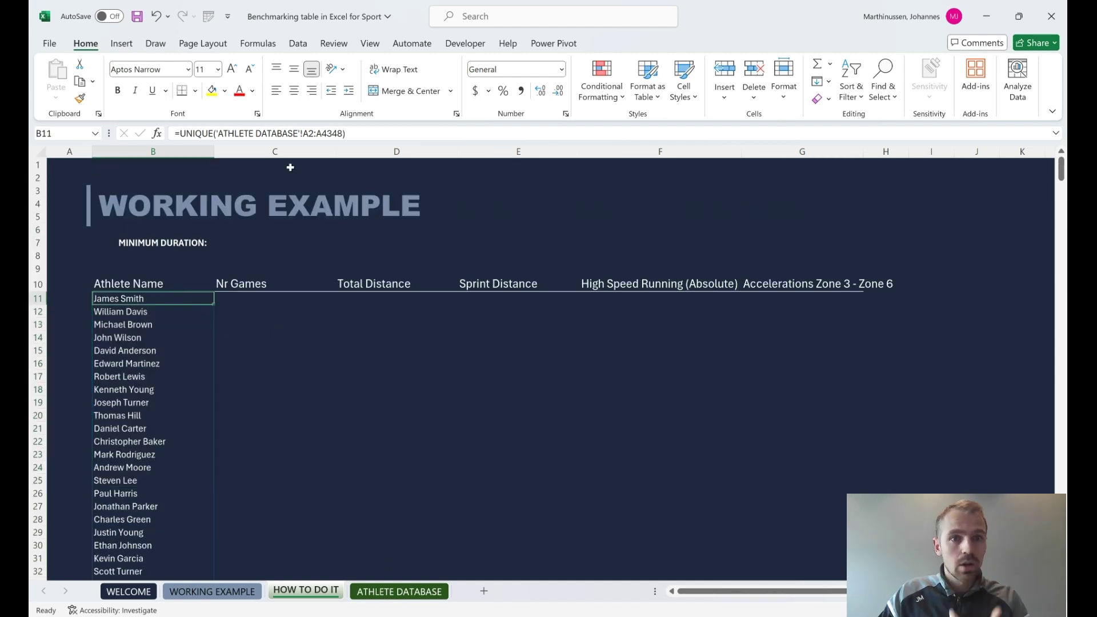
click(343, 133)
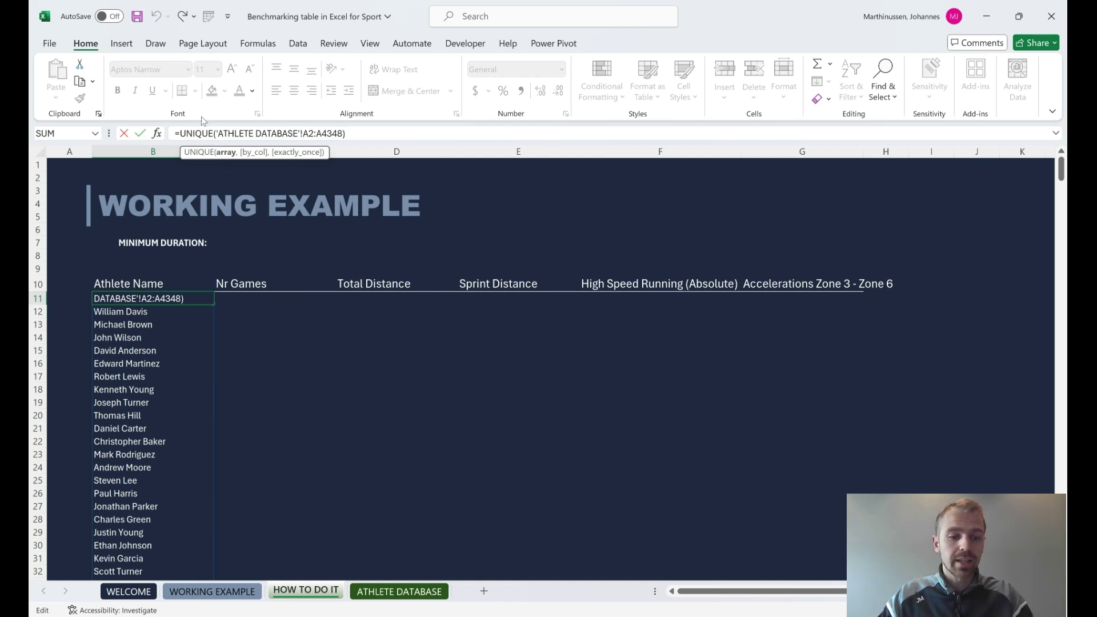
key(ctrl+Return)
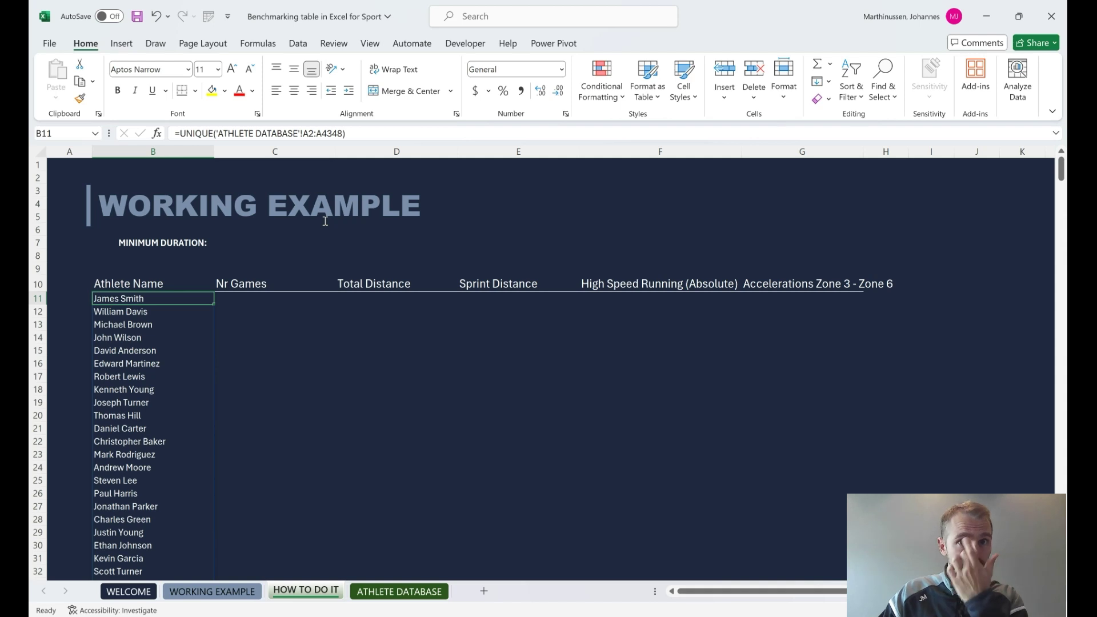
click(367, 303)
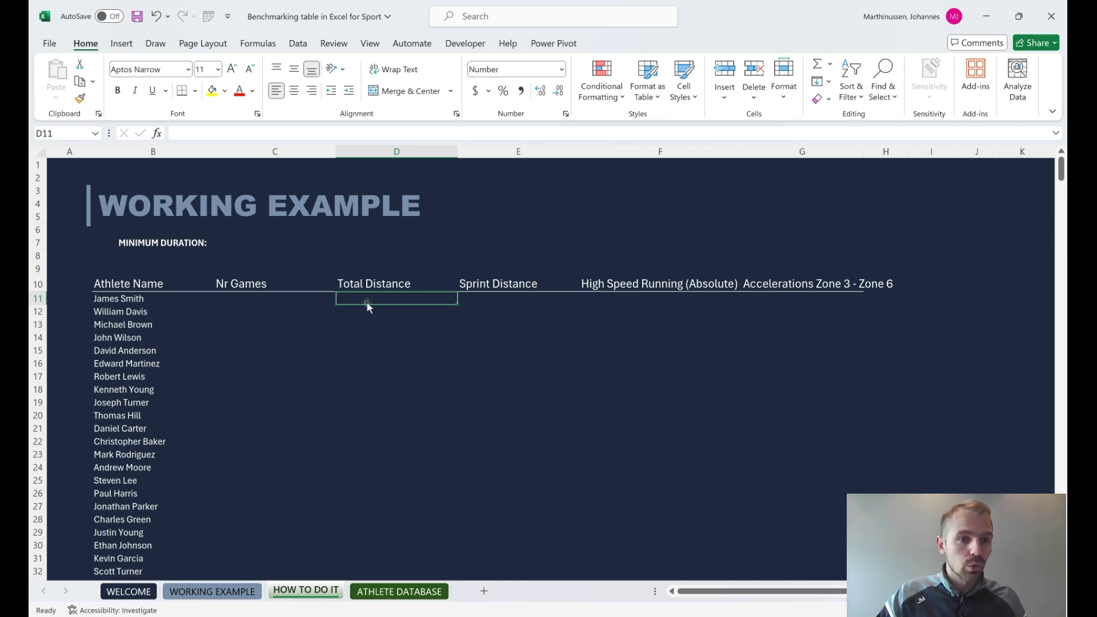
drag(143, 302, 151, 489)
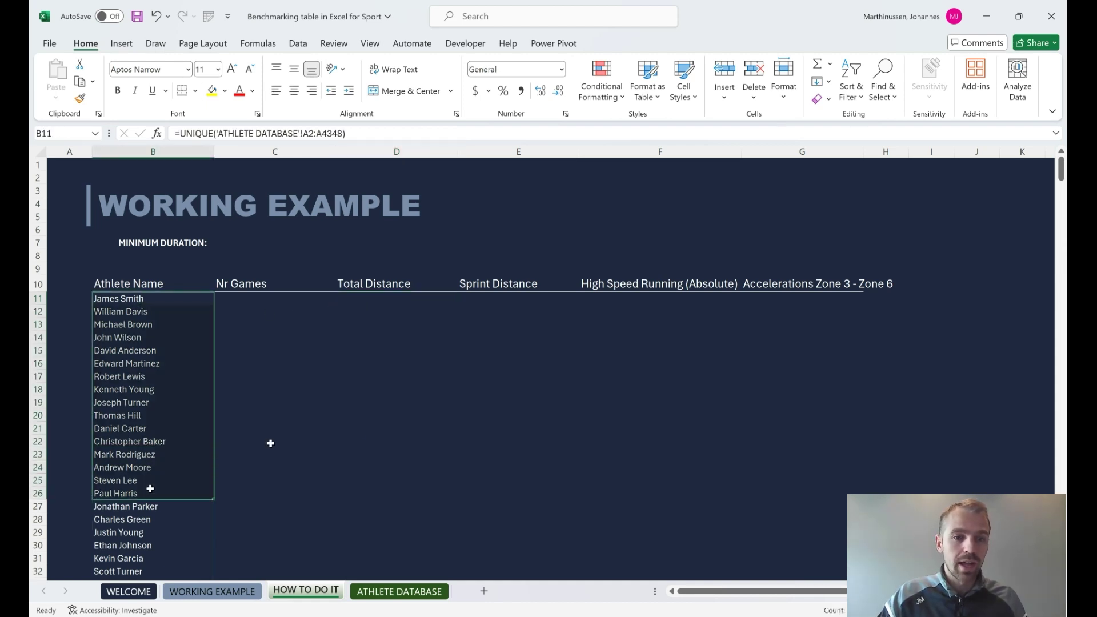
Start an AVERAGEIFS formula in D11 under the Total Distance heading
click(392, 298)
text(=)
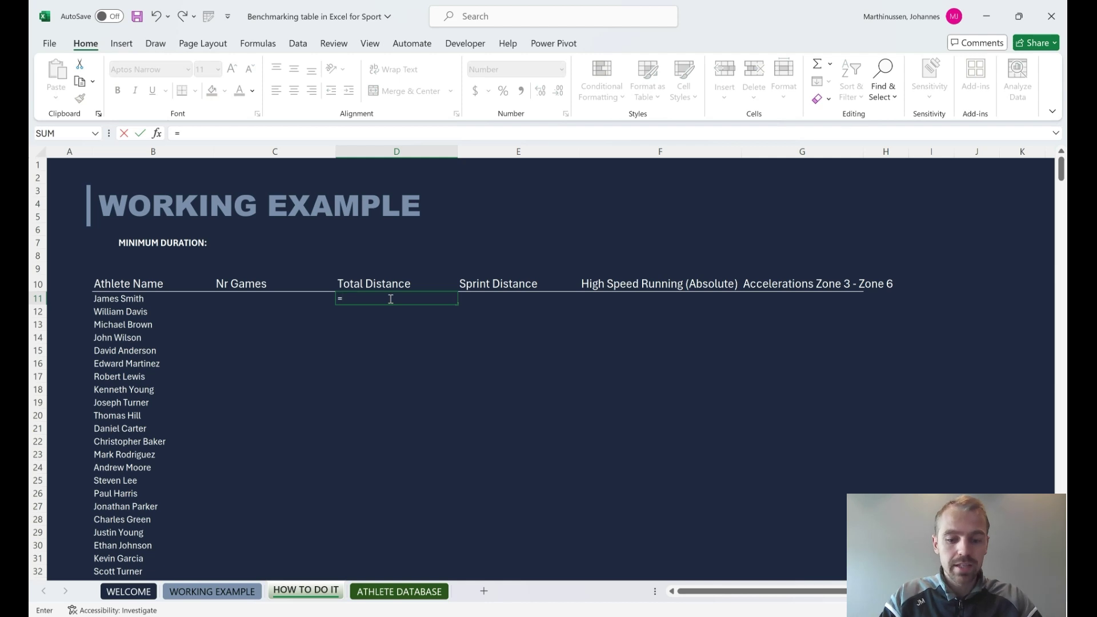
text(aver)
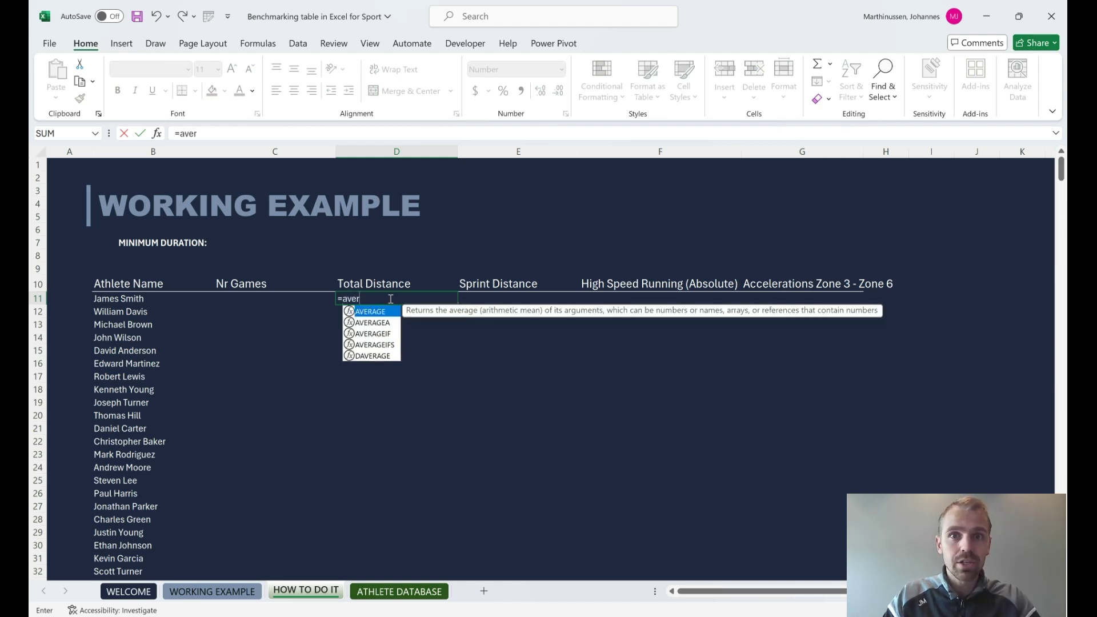
key(Down)
key(Down)
key(Down)
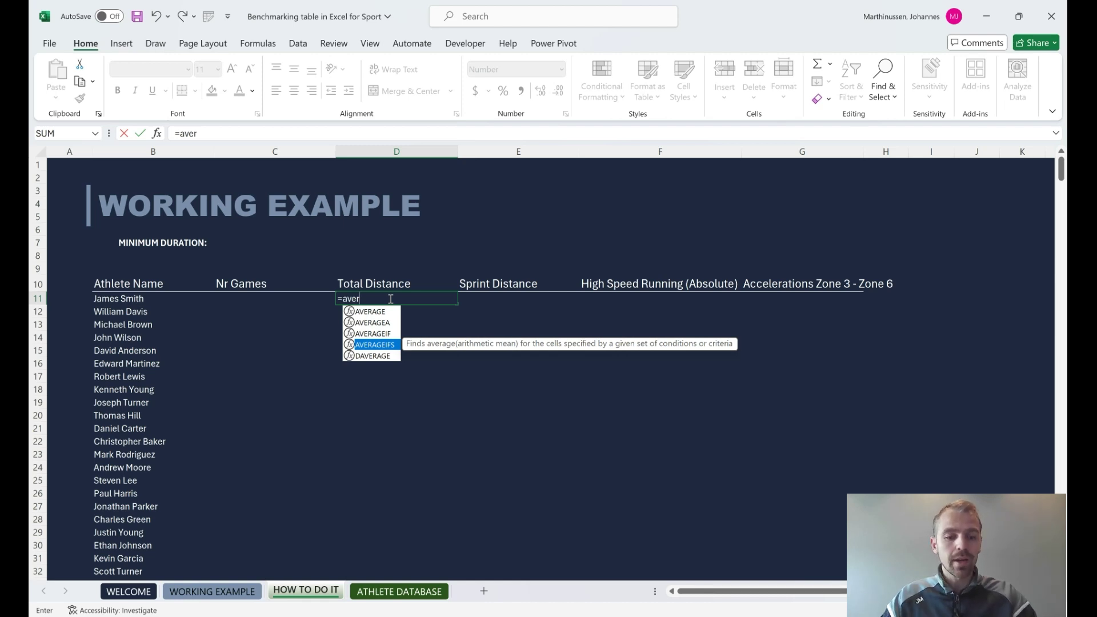
key(Tab)
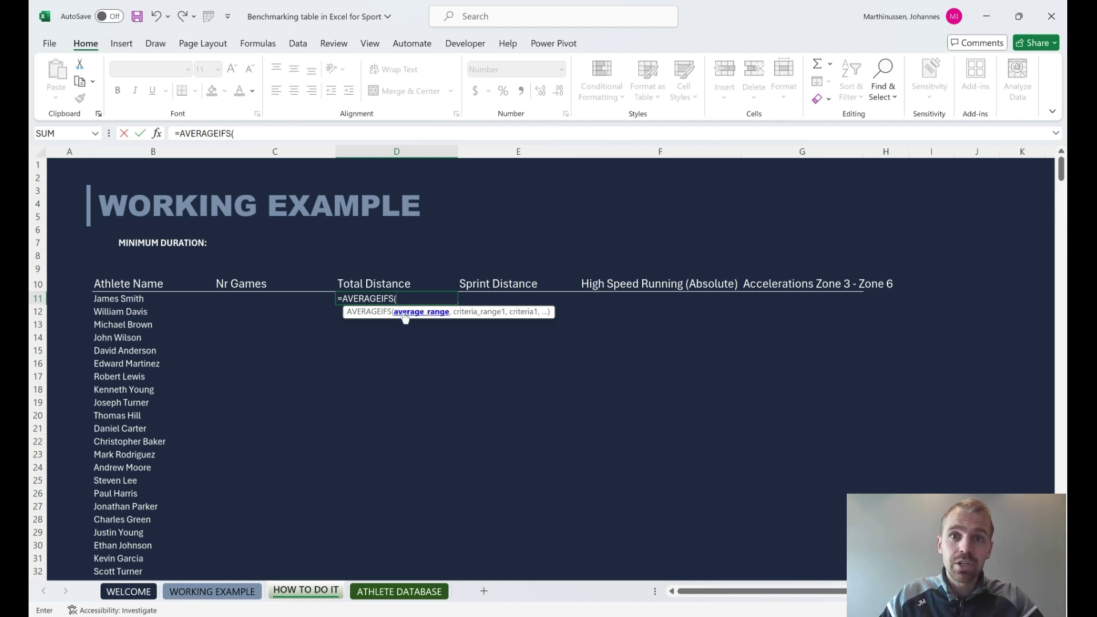
Set the average range of the D11 AVERAGEIFS formula to the Total Distance column AK in the ATHLETE DATABASE sheet
click(403, 598)
scroll(752, 306, right, 6)
scroll(769, 288, up, 20)
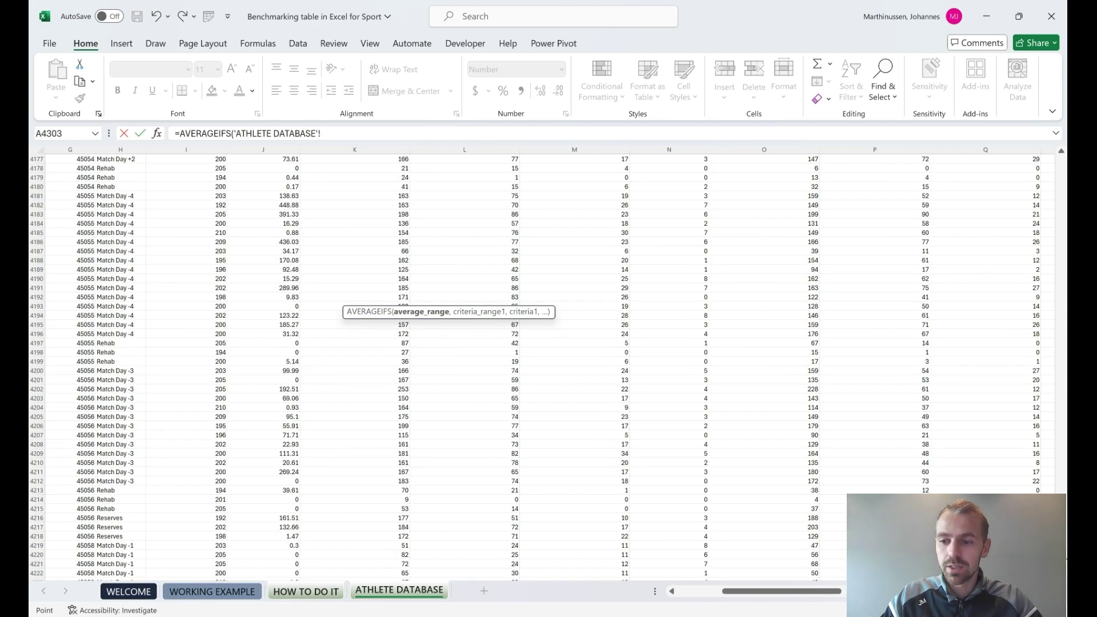
scroll(535, 366, up, 1)
scroll(817, 477, up, 20)
drag(768, 591, 777, 592)
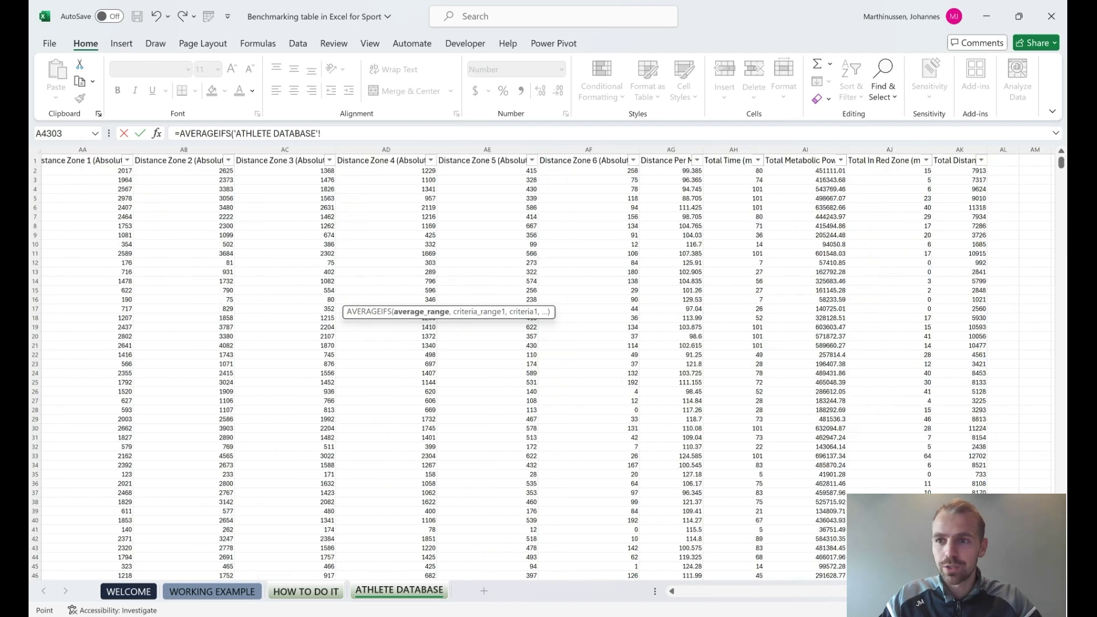
click(958, 149)
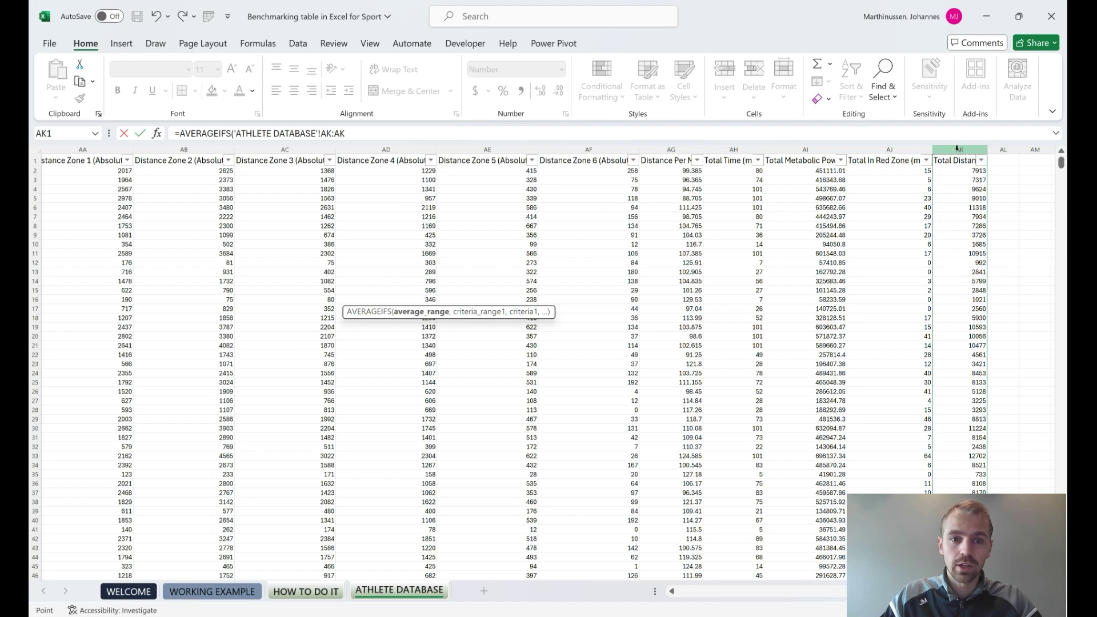
text(,)
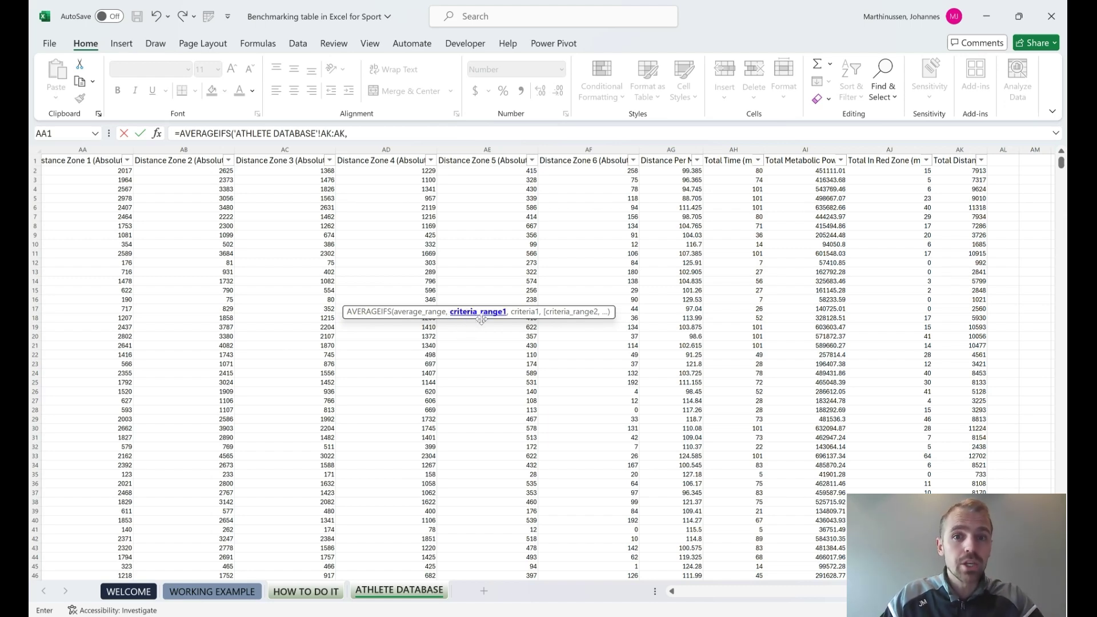
Set the first criteria range of the formula to the player full name column A in the ATHLETE DATABASE sheet
scroll(500, 401, left, 10)
scroll(500, 400, left, 3)
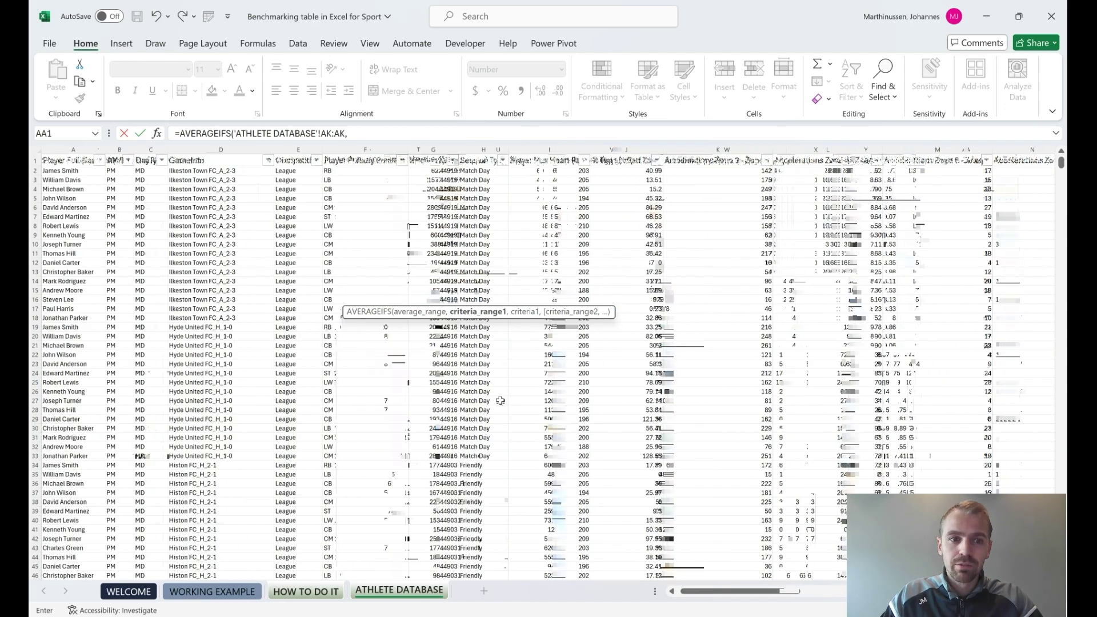
click(78, 146)
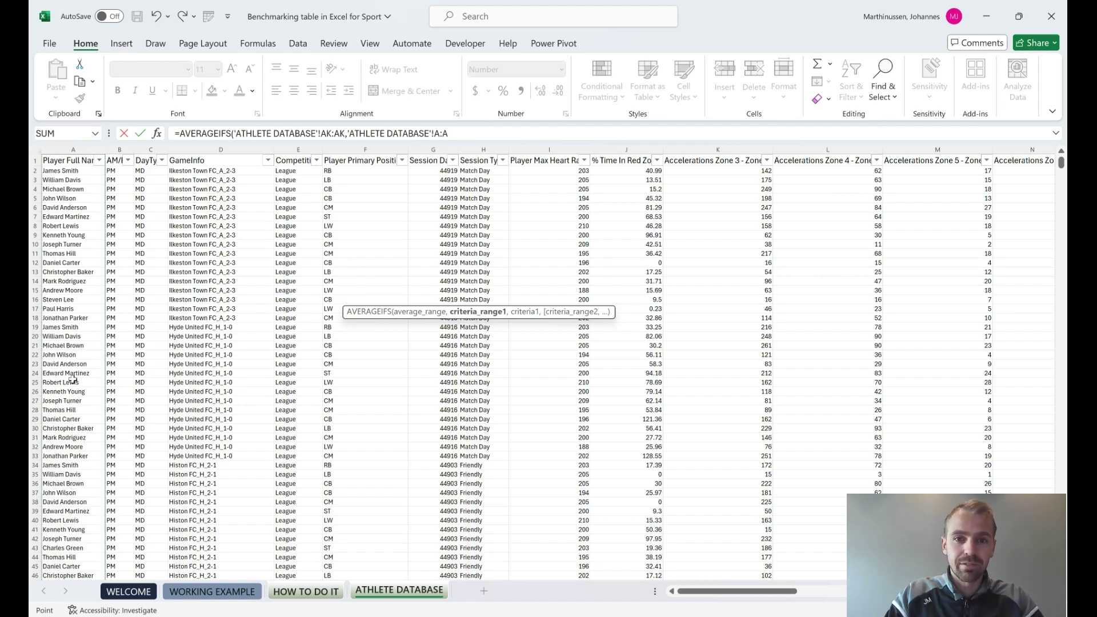
text(,)
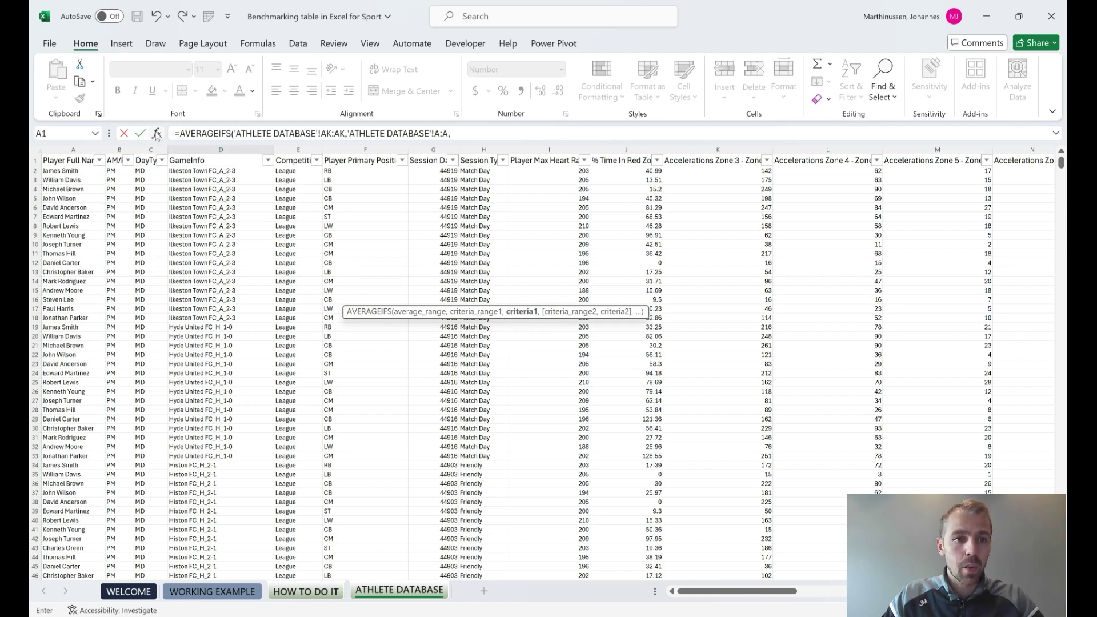
click(74, 145)
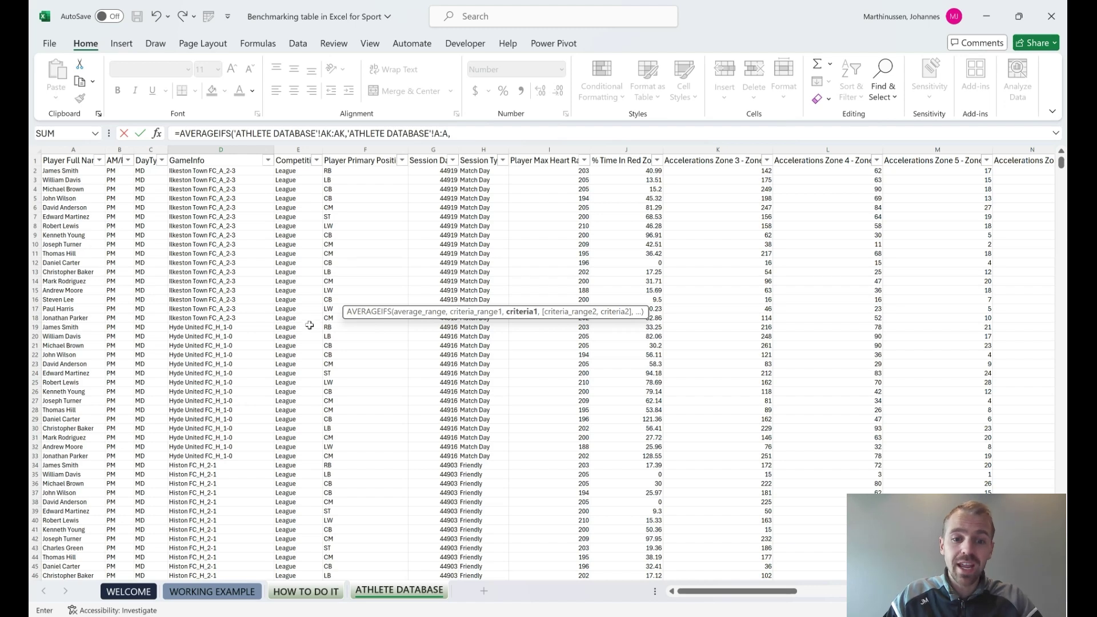
Use the athlete name in B11 of the HOW TO DO IT sheet as the first criterion and complete the D11 formula
click(306, 594)
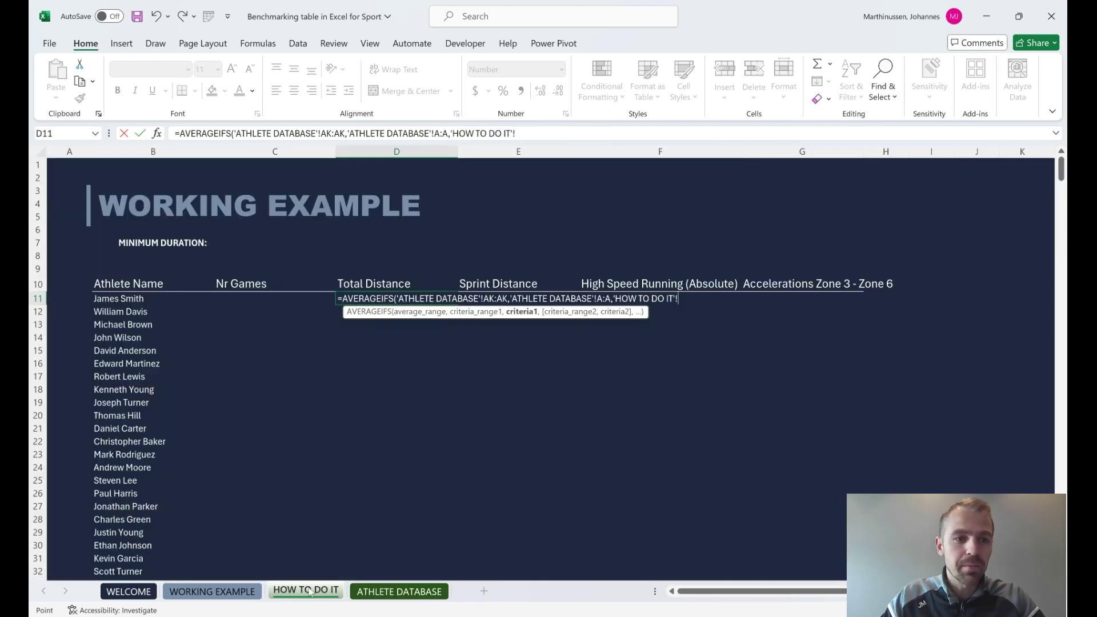
click(128, 299)
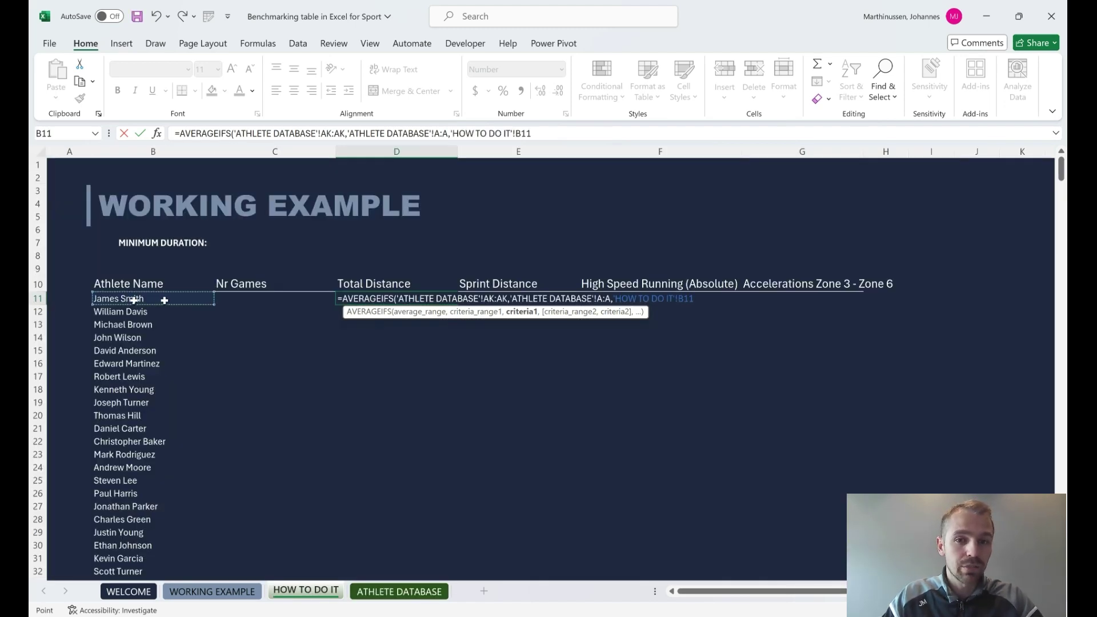
text())
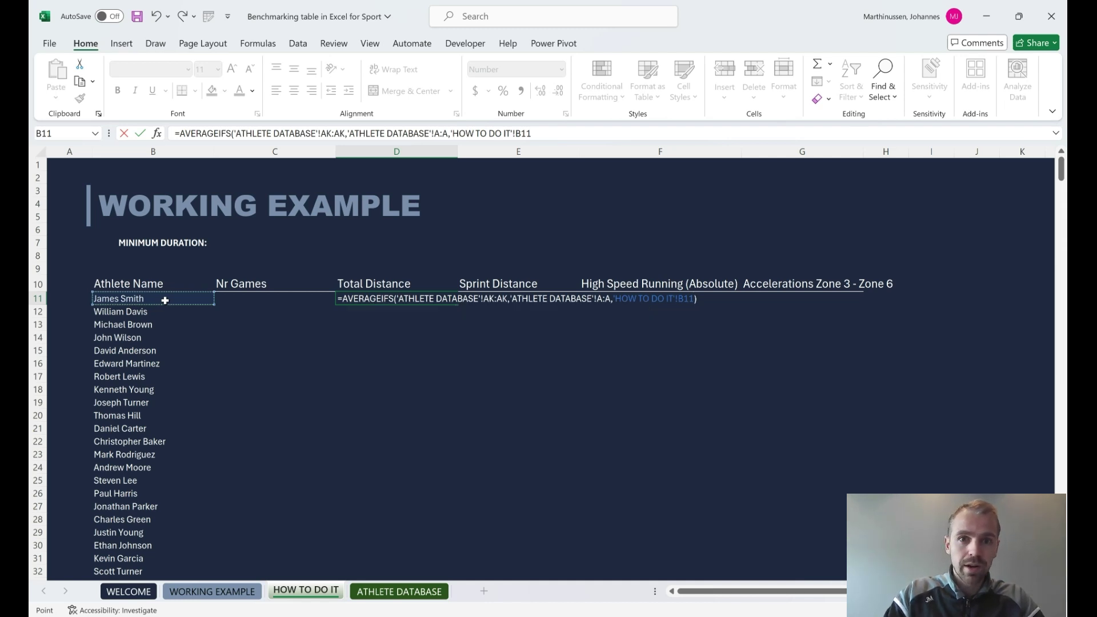
key(Return)
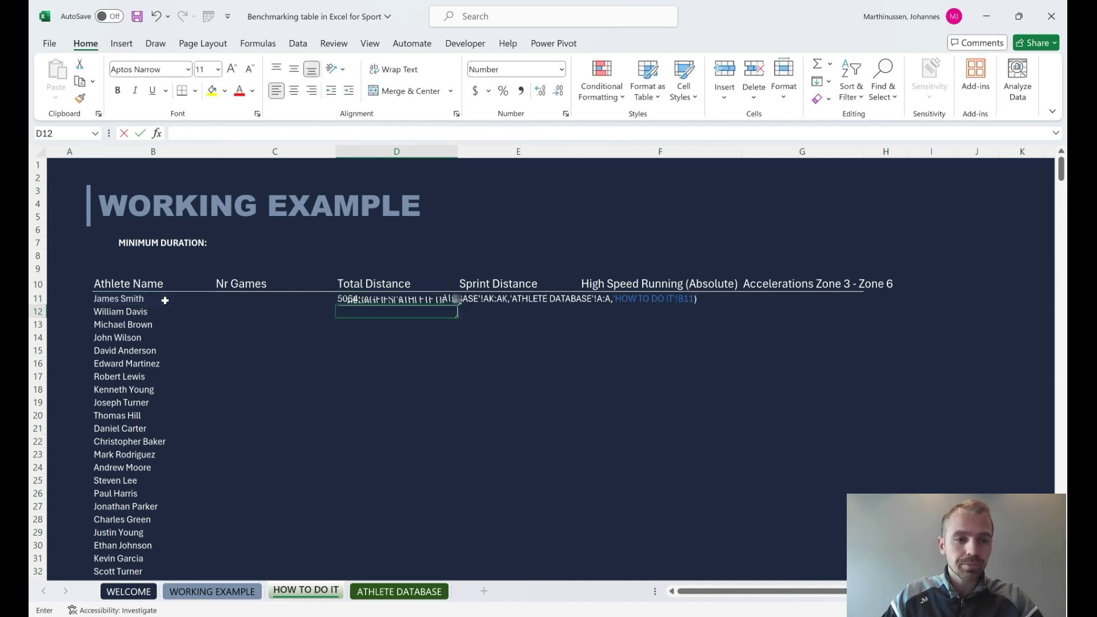
key(Up)
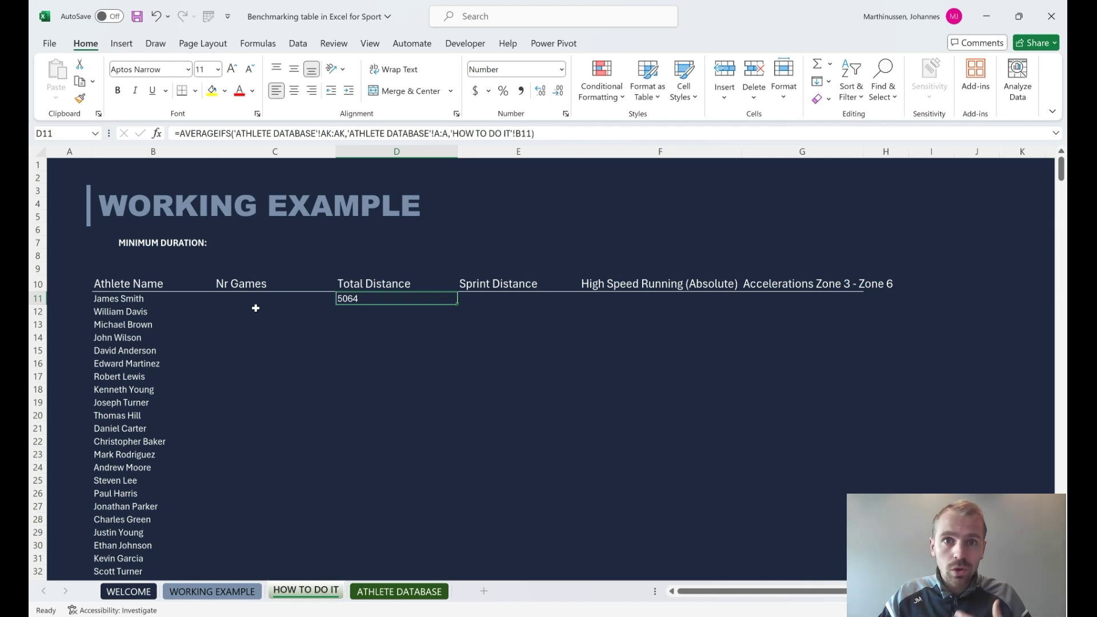
Fill the Total Distance average formula from D11 down to D23
click(147, 297)
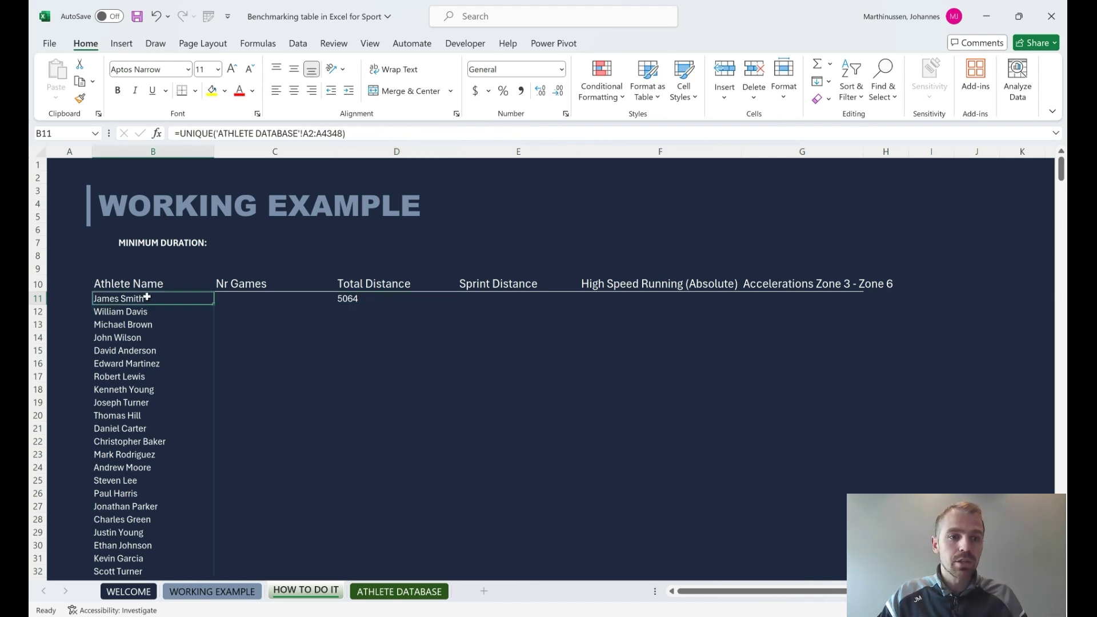
click(365, 299)
drag(457, 306, 451, 457)
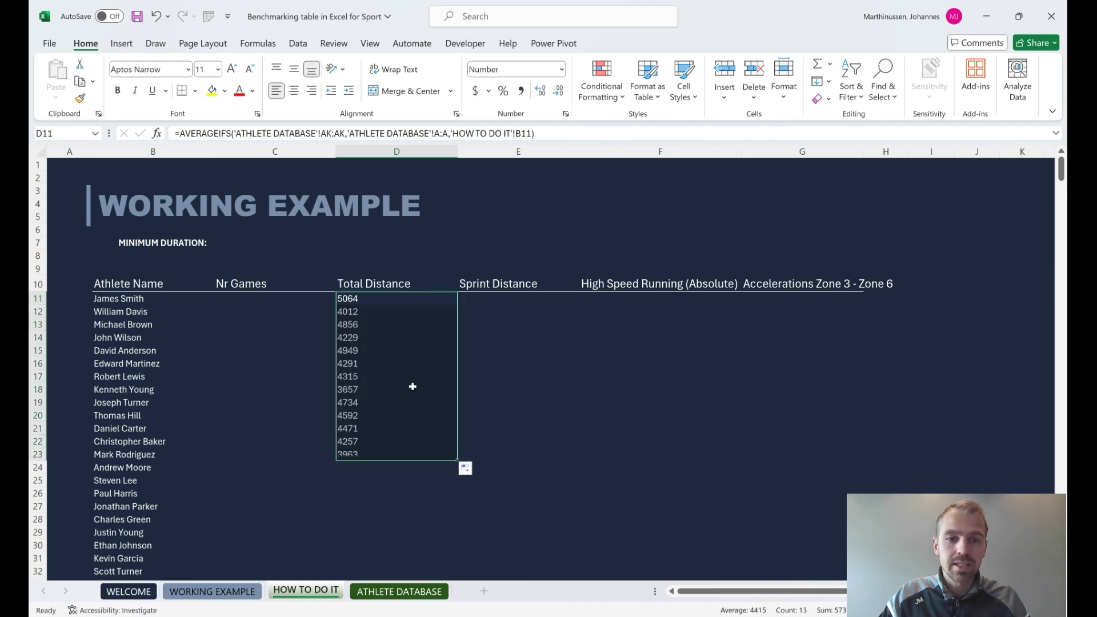
Check the copied formulas in D12 and D13 to see which athlete cell each one references
click(381, 311)
click(345, 130)
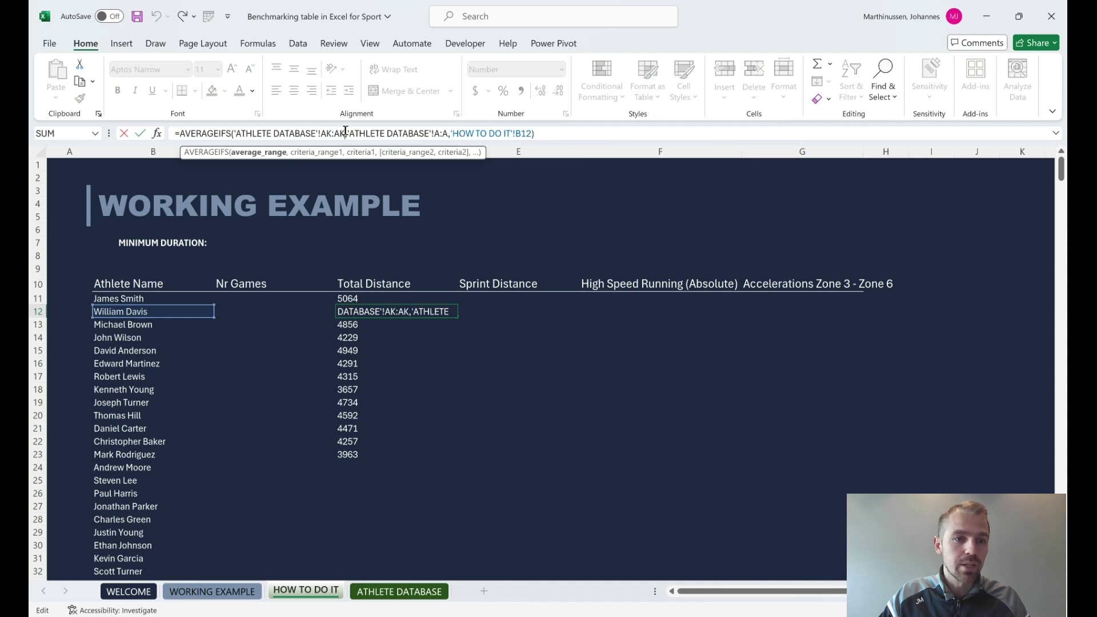
key(Return)
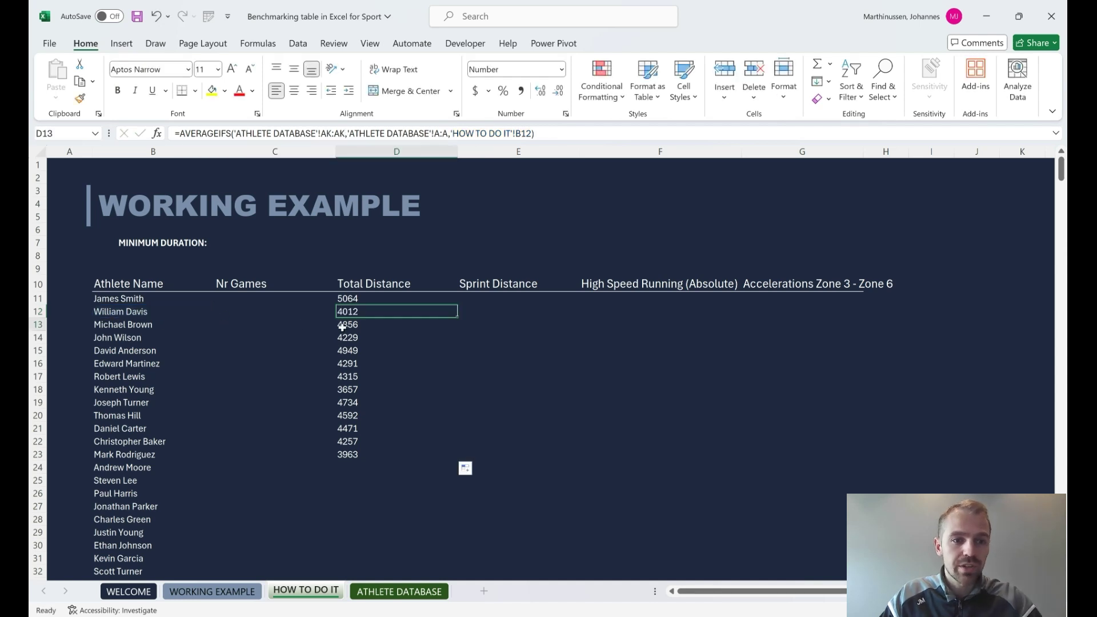
click(286, 131)
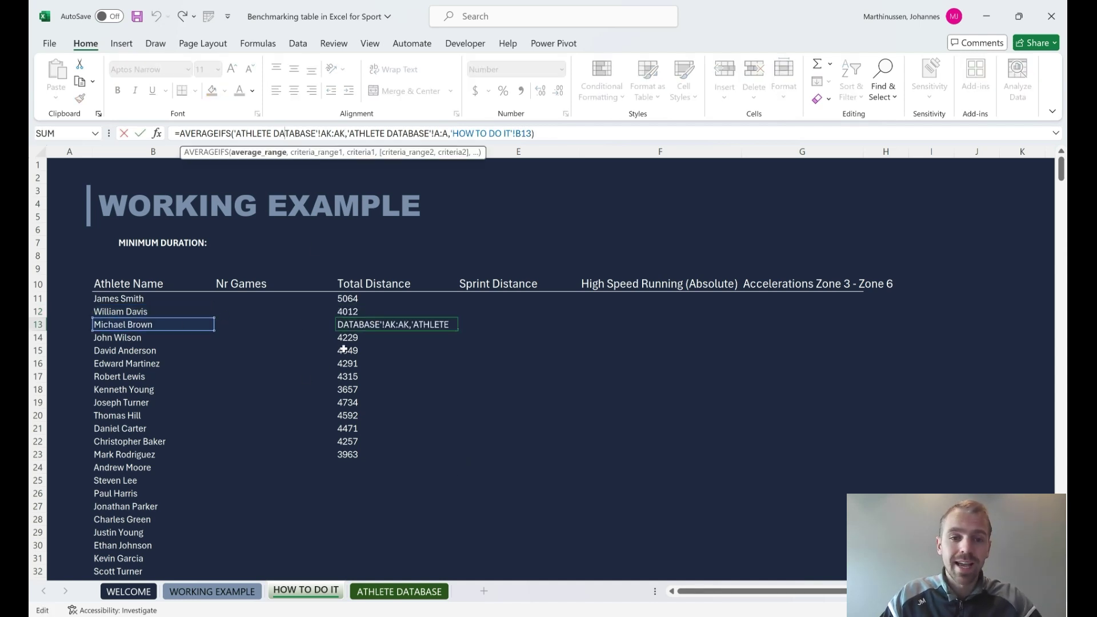
key(Escape)
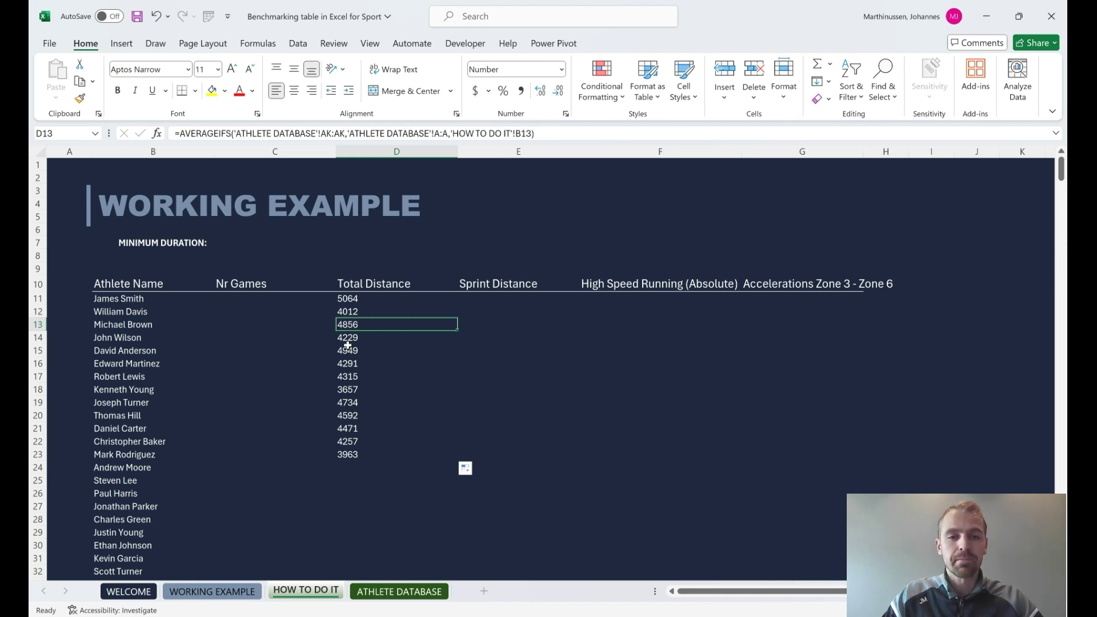
Extend the D11 formula with a second criteria range, the day type column C in the ATHLETE DATABASE sheet
click(374, 298)
click(574, 133)
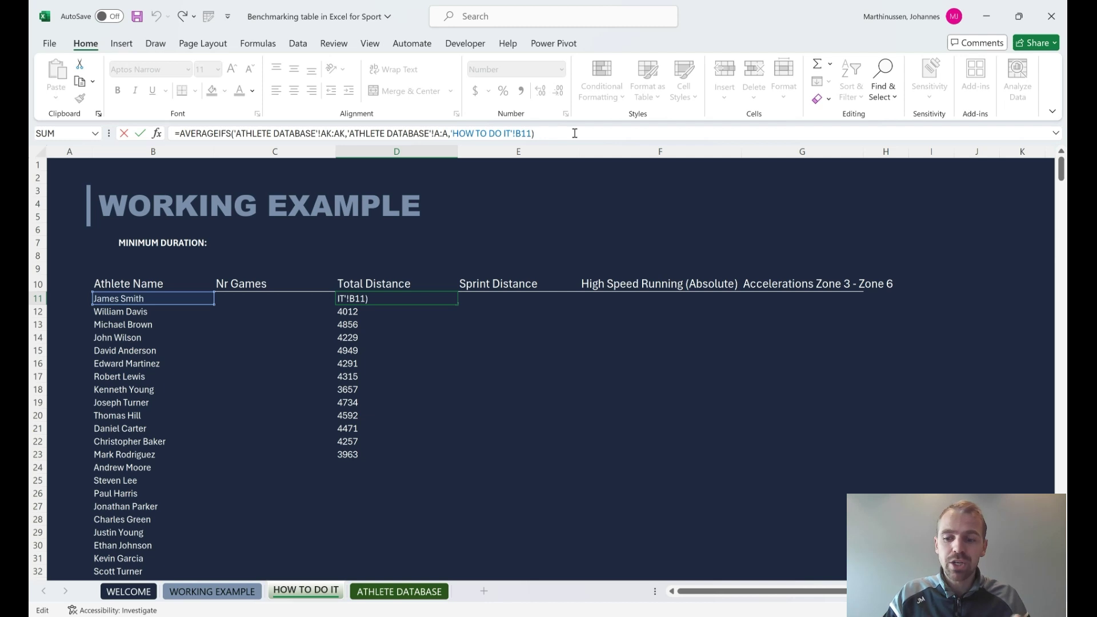
key(BackSpace)
text(,)
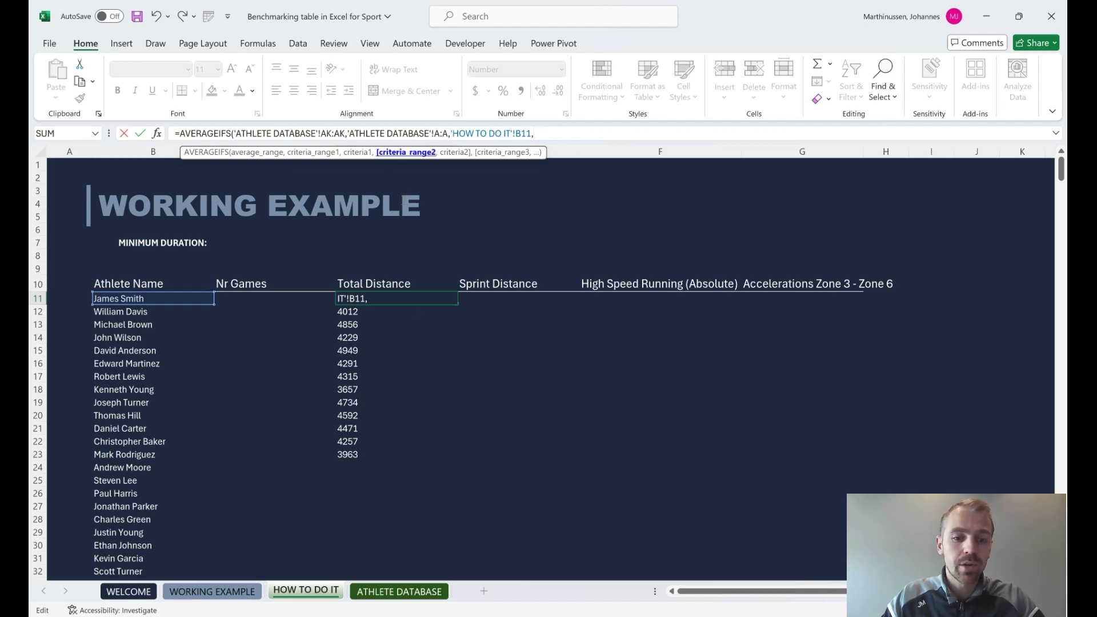
click(389, 591)
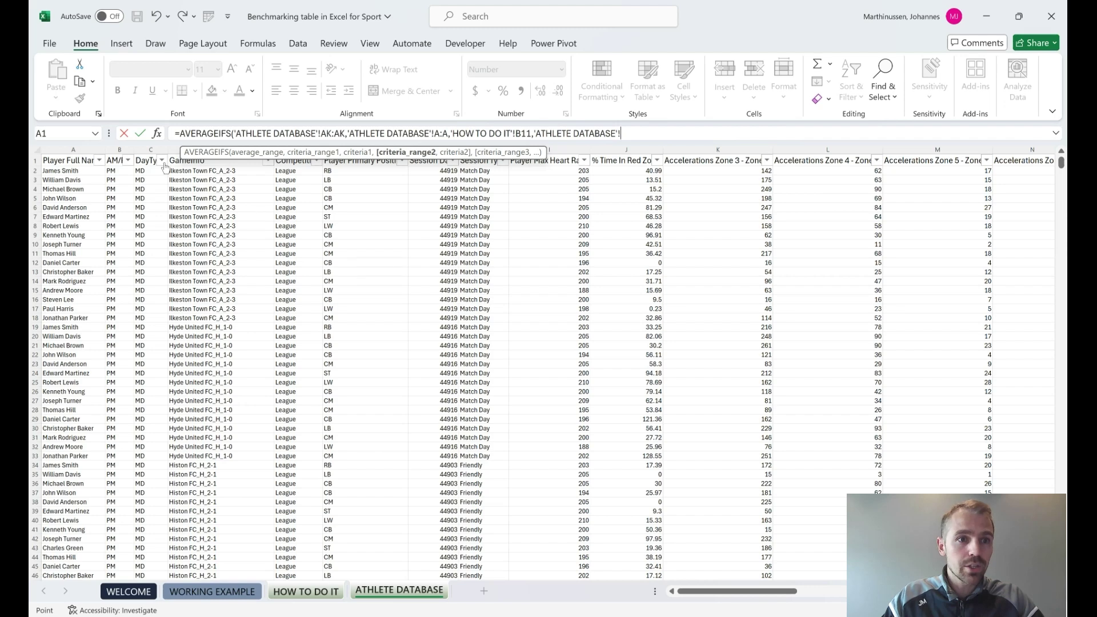
click(135, 150)
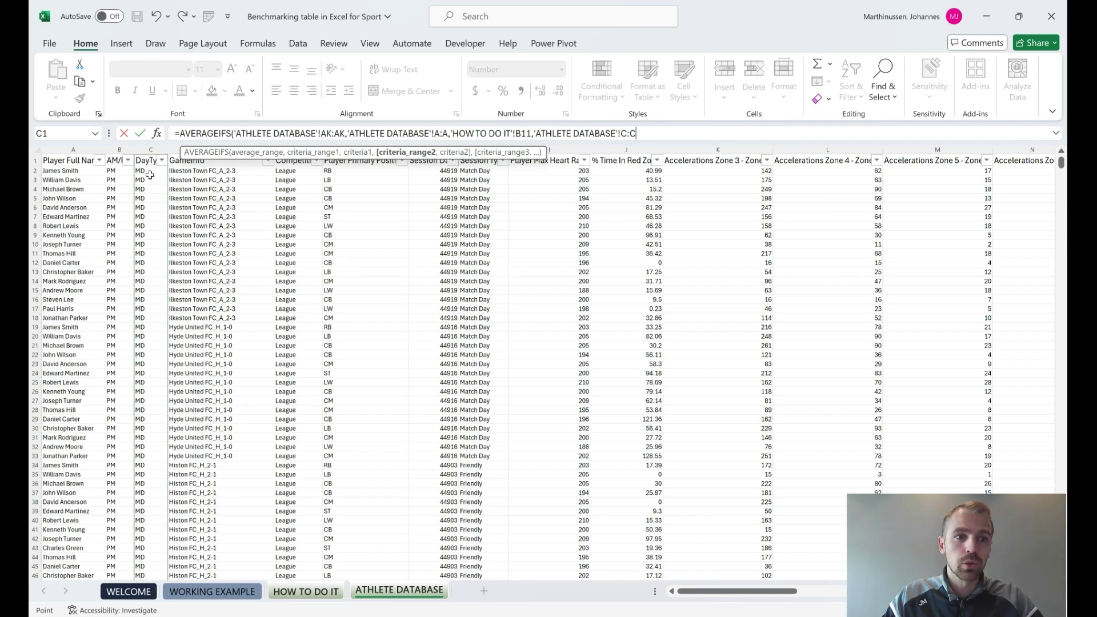
Review the day type entries and complete the D11 formula with "=MD" as the second criterion
scroll(191, 321, down, 20)
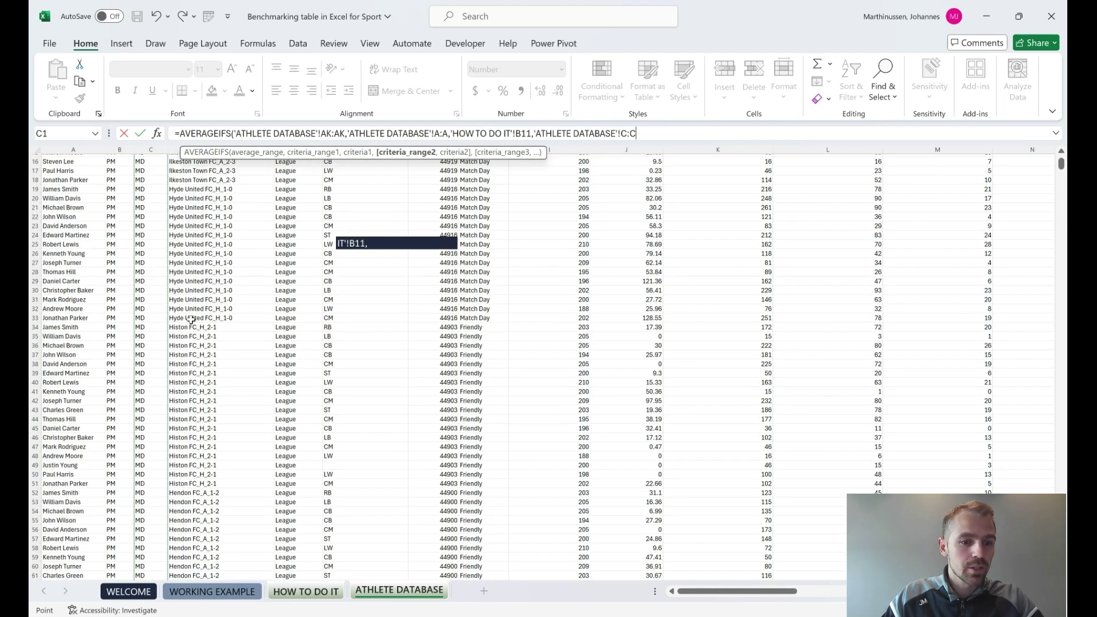
scroll(191, 323, down, 20)
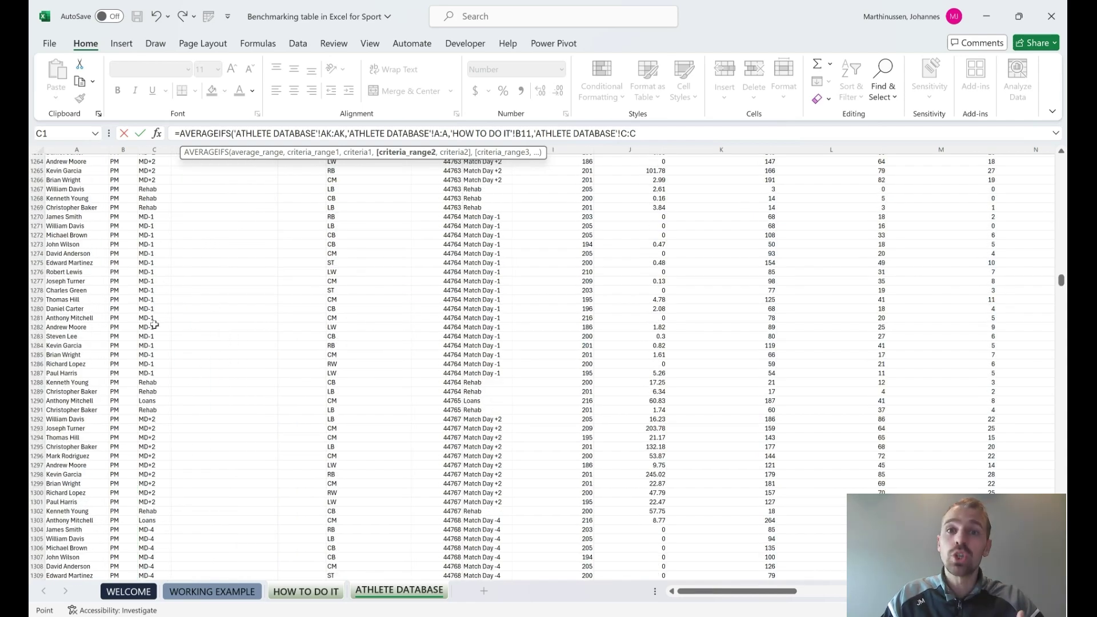
scroll(154, 324, up, 20)
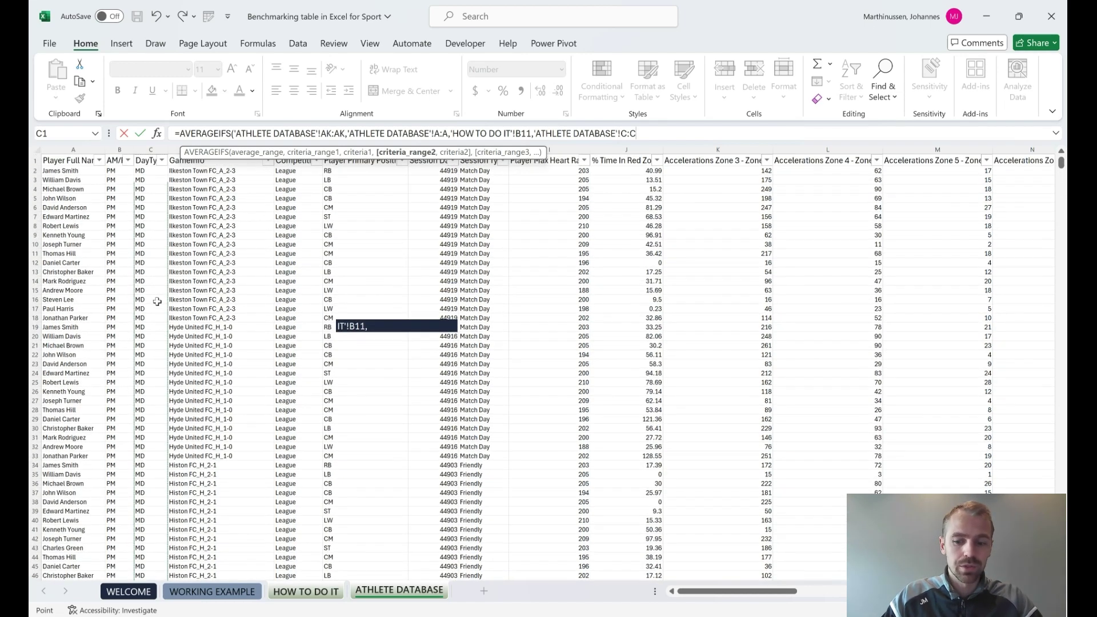
text(,)
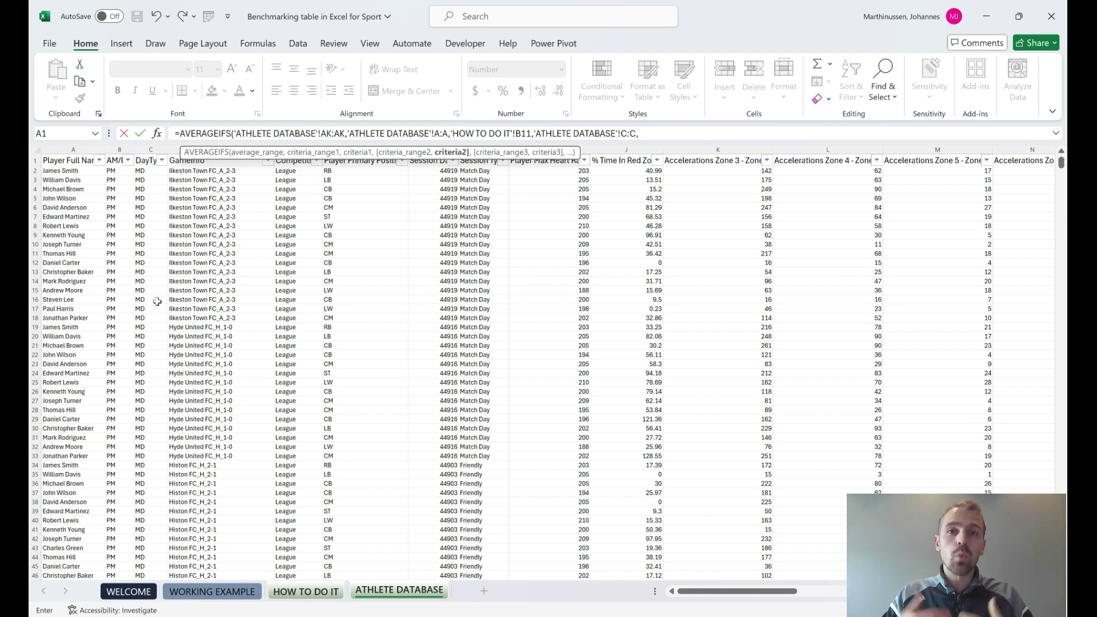
text(")
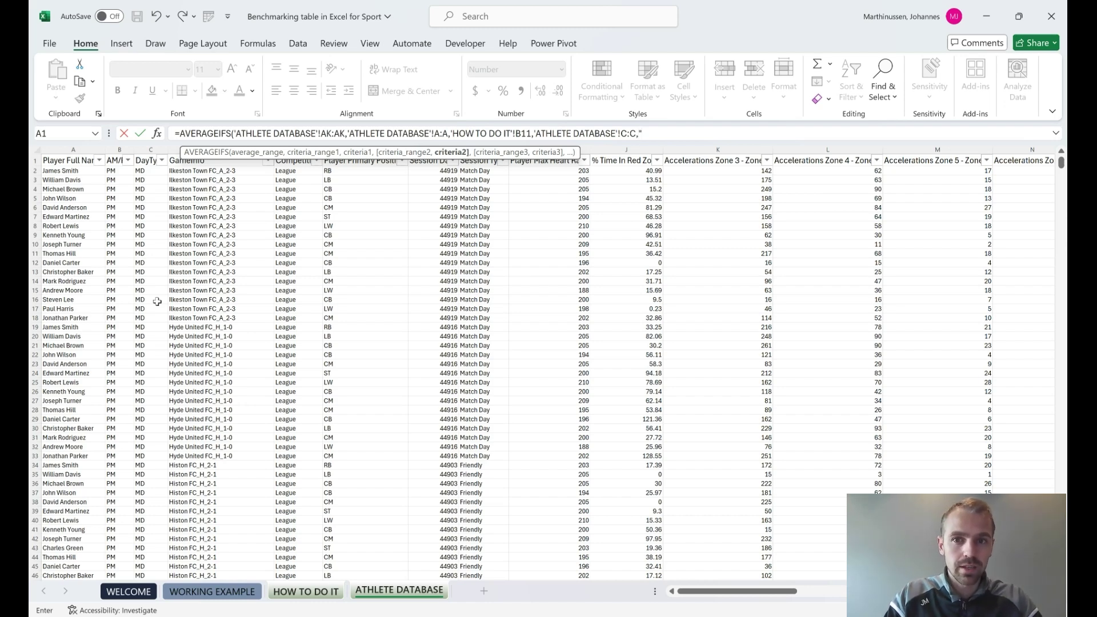
text(M)
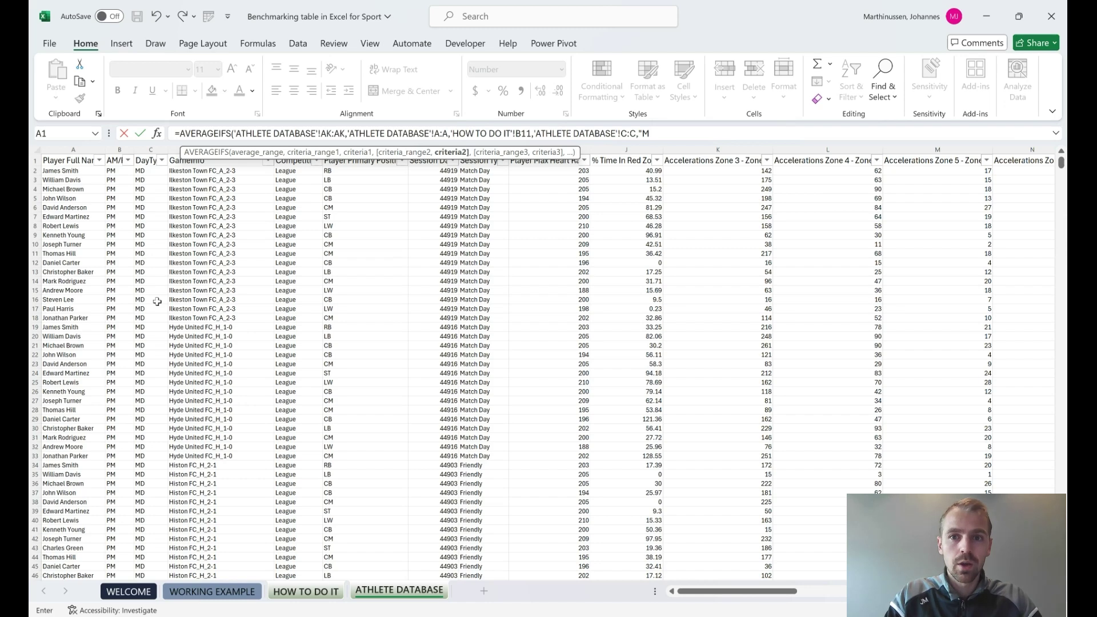
key(BackSpace)
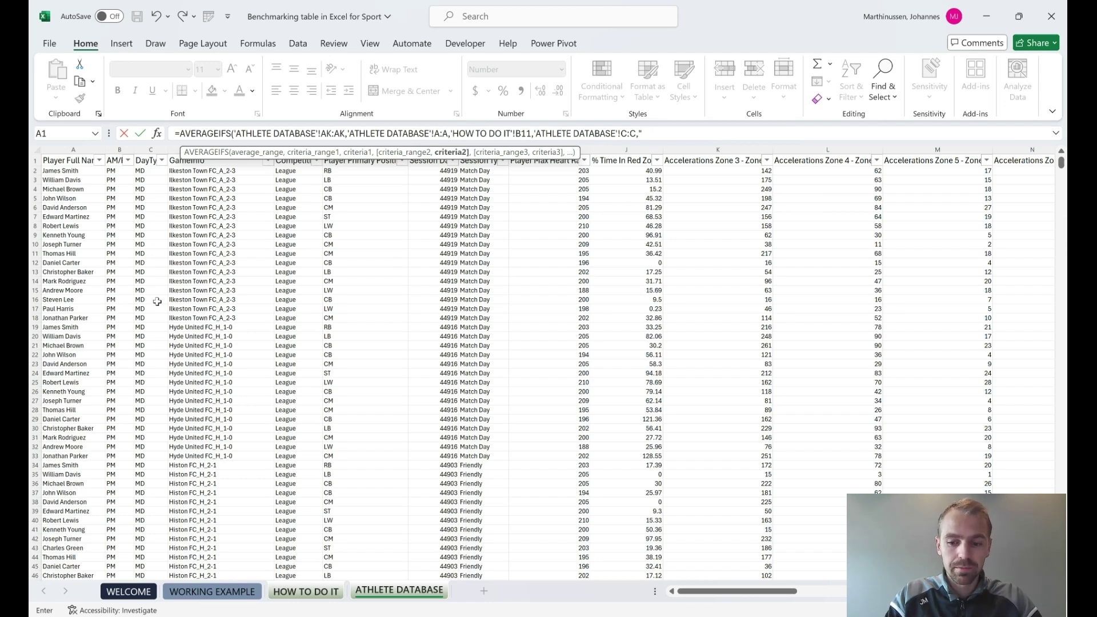
text(MD)
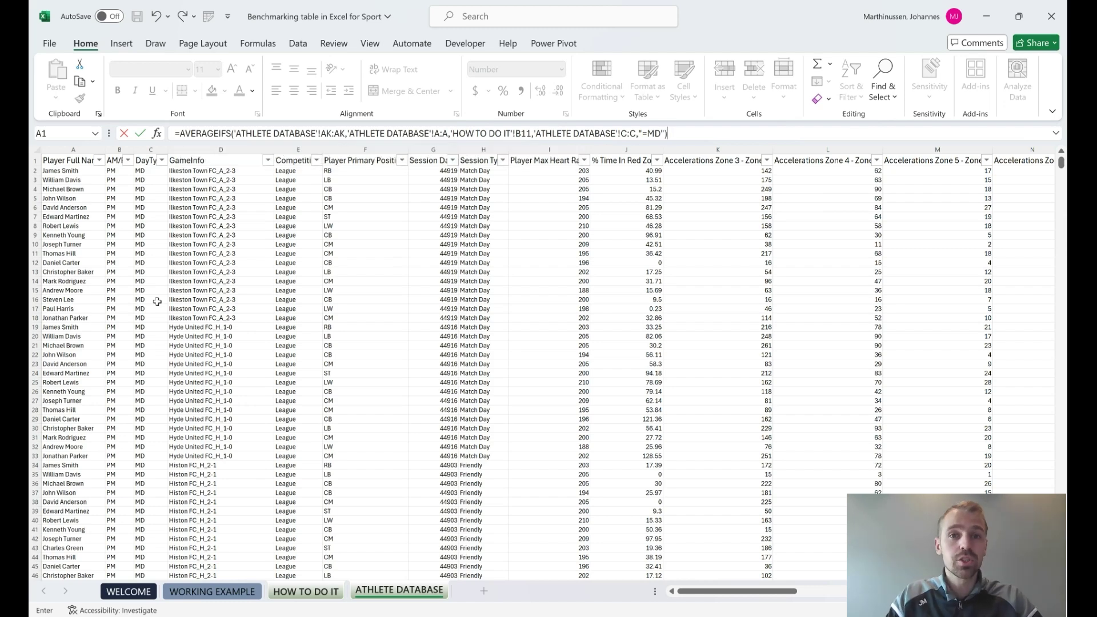
key(Return)
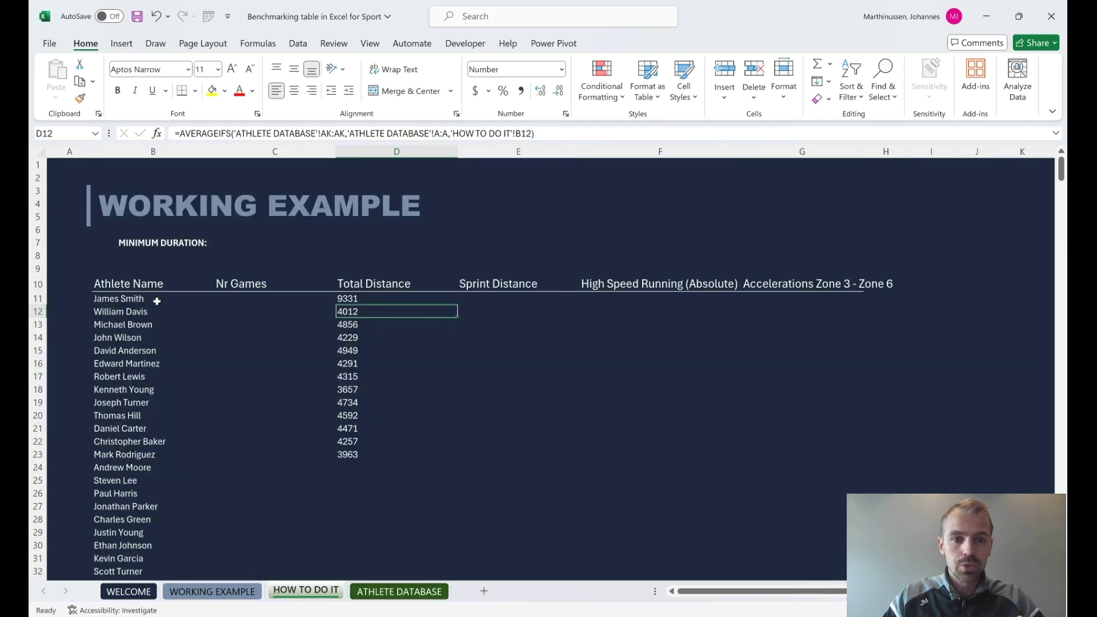
Fill the updated match-day Total Distance formula from D11 down to D23 and reselect D11
click(374, 298)
drag(457, 303, 446, 445)
click(380, 306)
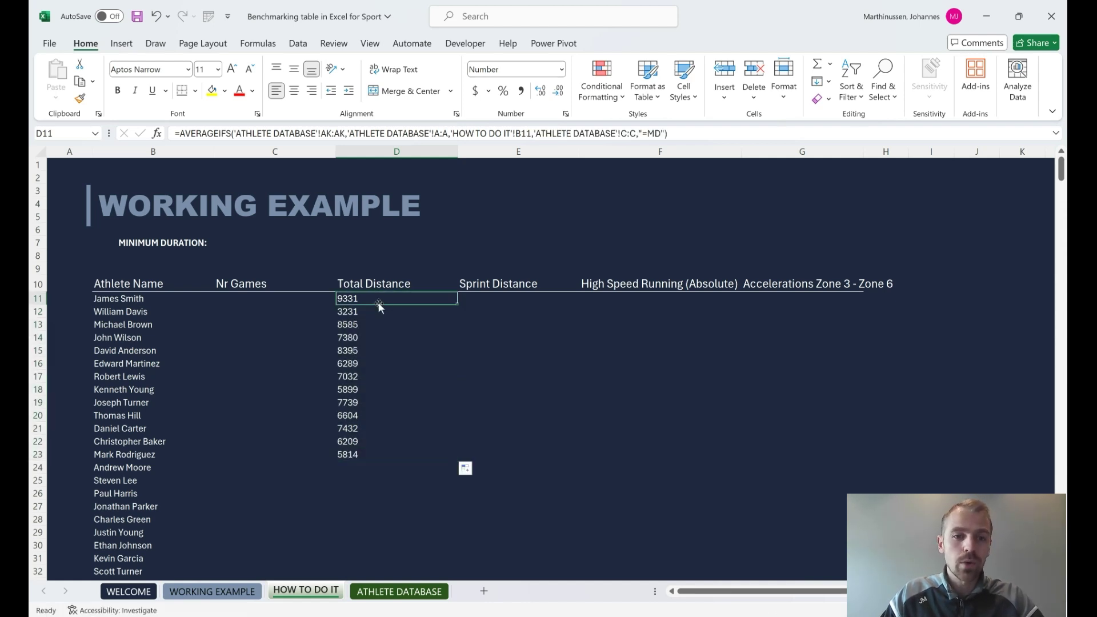
drag(372, 312, 391, 450)
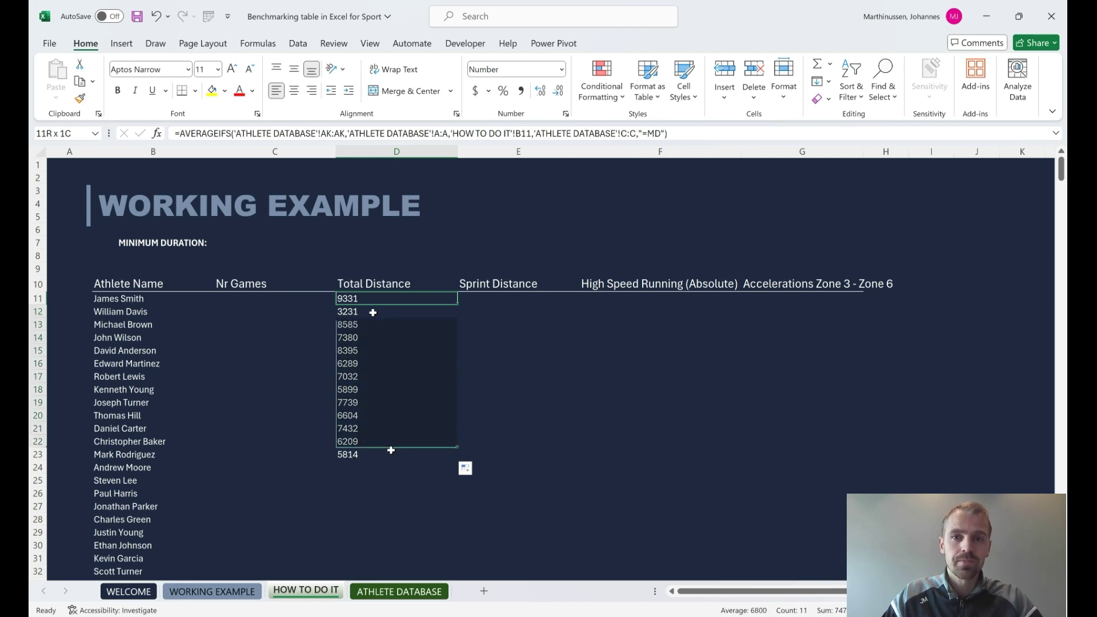
click(397, 401)
click(365, 297)
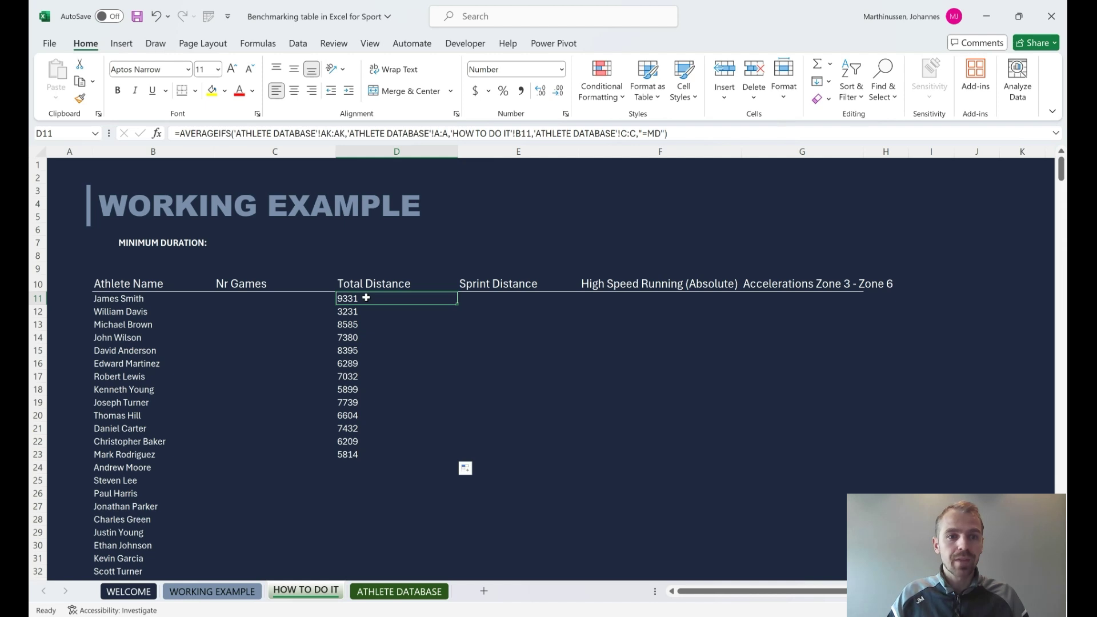
Set the minimum duration in C7 to 40 and select the Total Distance averages in D11:D23
click(238, 243)
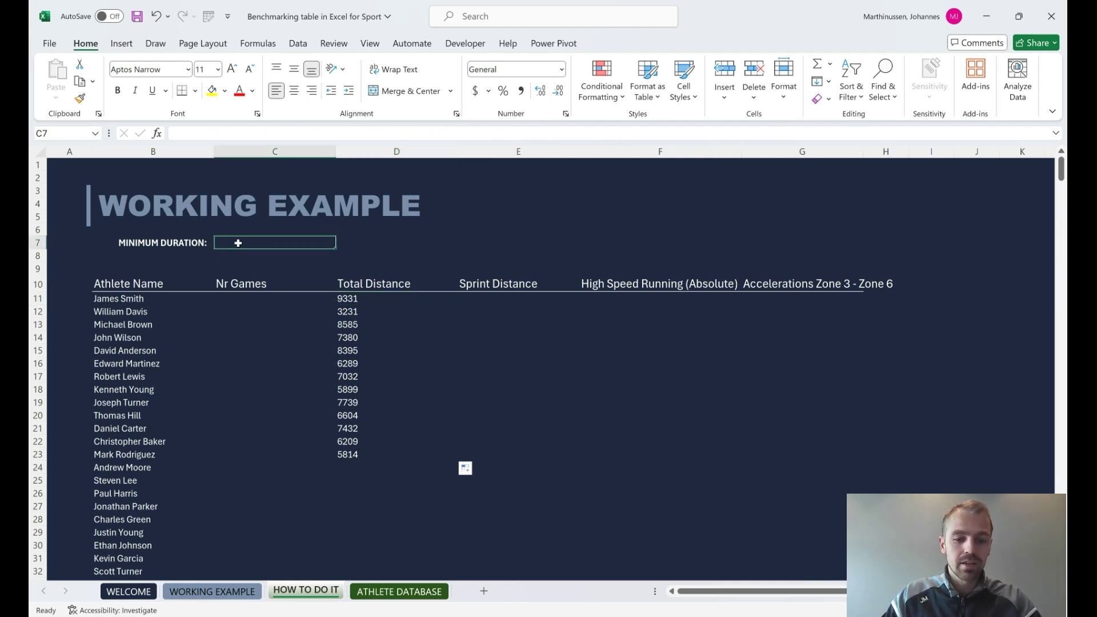
text(40)
key(Return)
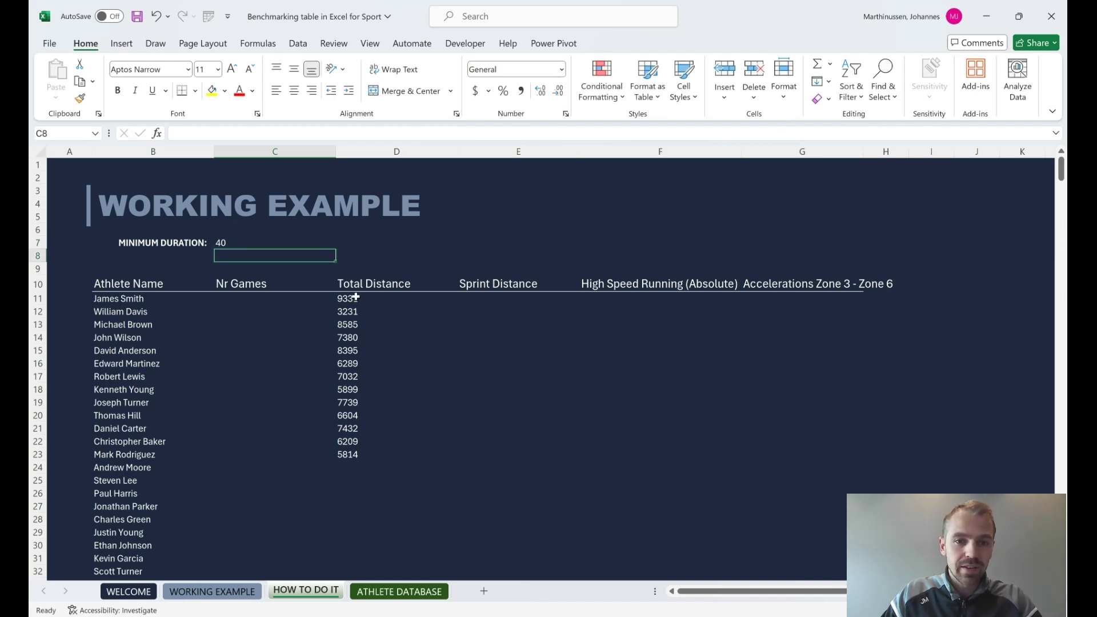
drag(355, 297, 372, 455)
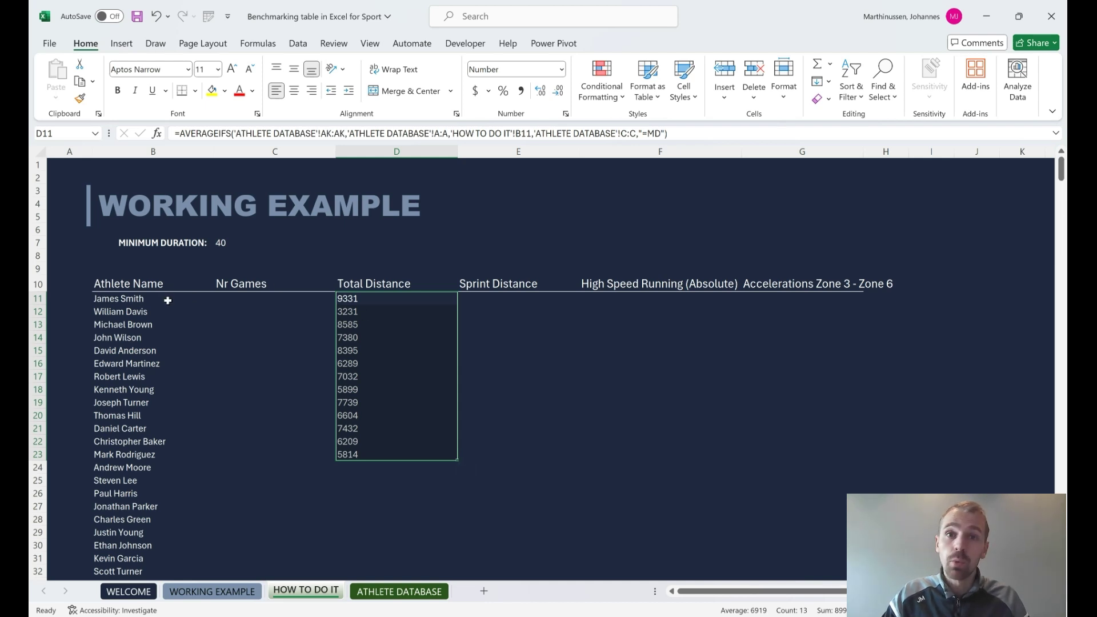
Extend the D11 formula with a third criteria range, the Total Time column AH in the ATHLETE DATABASE sheet
click(364, 299)
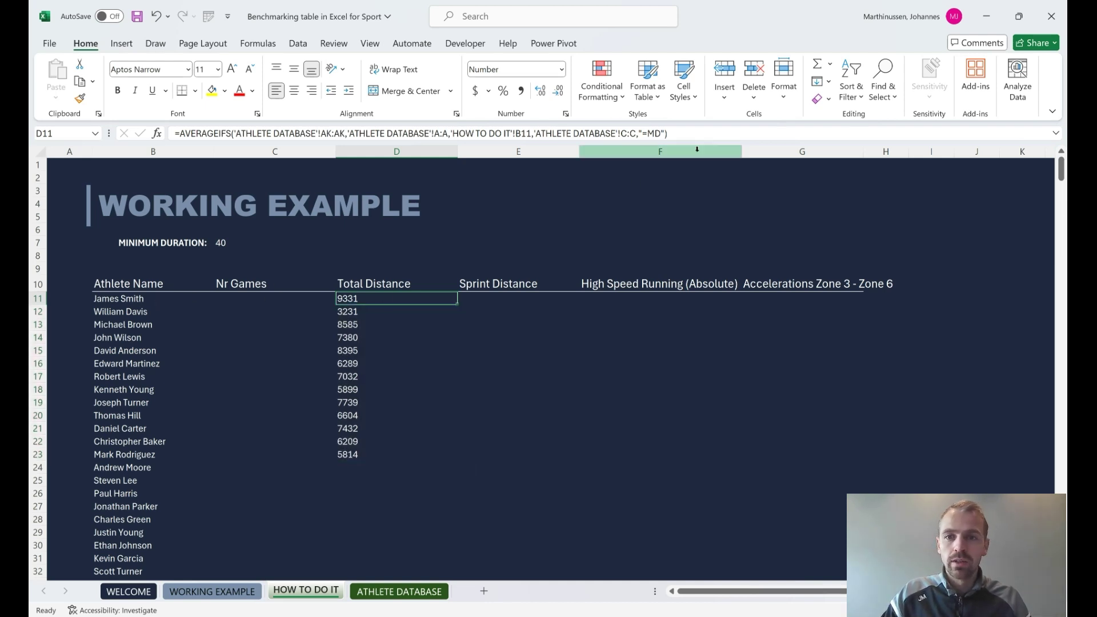
click(685, 134)
key(BackSpace)
text(,)
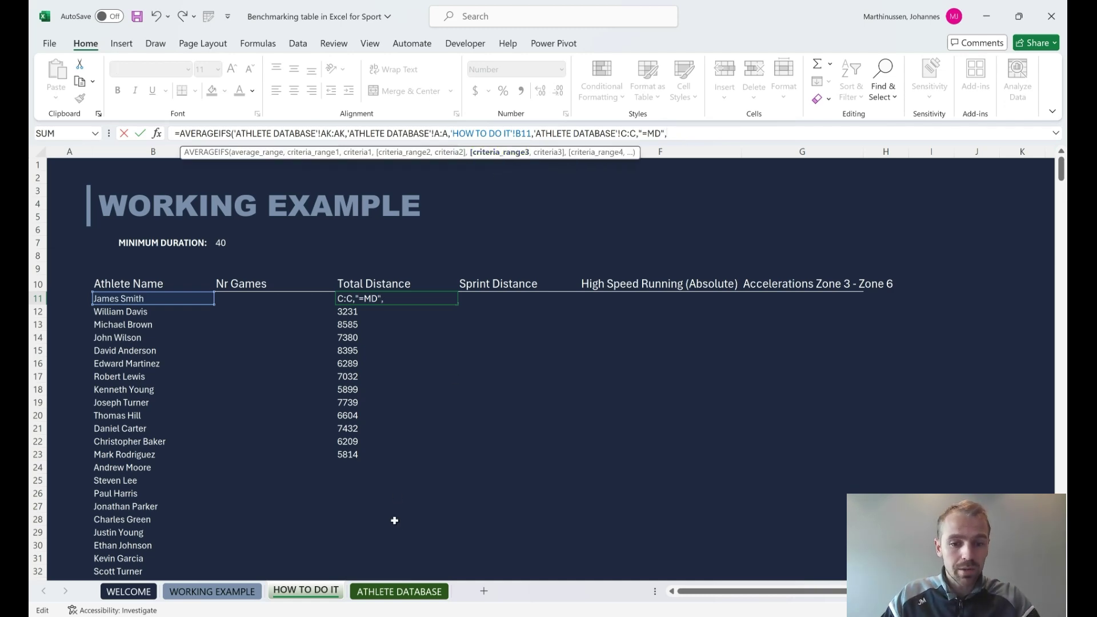
click(408, 592)
scroll(737, 342, right, 10)
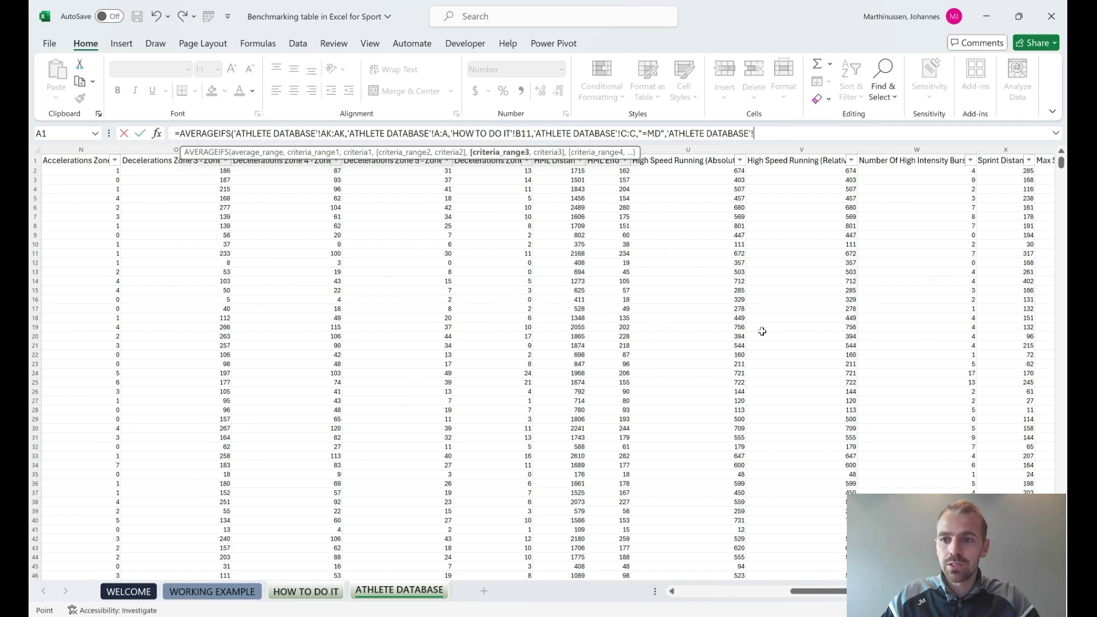
scroll(762, 331, right, 5)
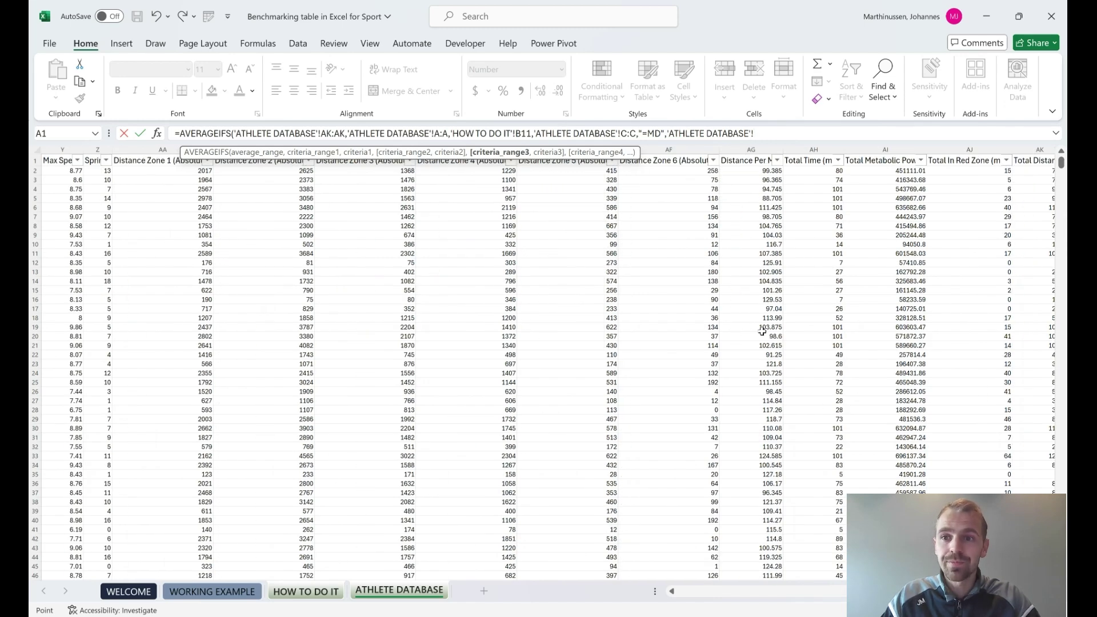
scroll(762, 332, right, 1)
click(772, 148)
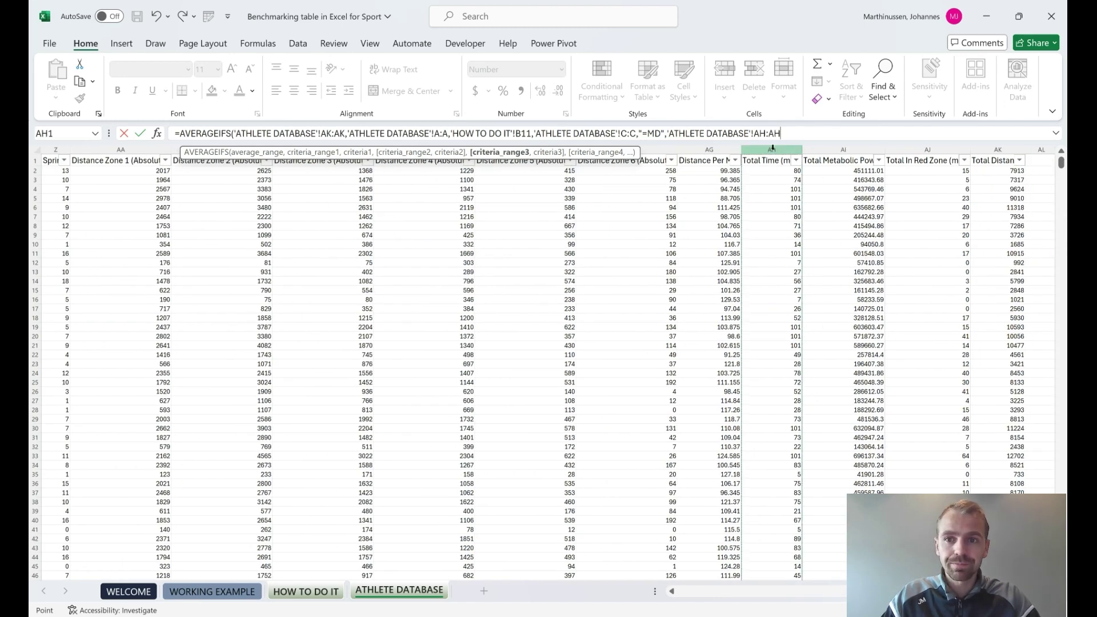
Complete the D11 formula with ">"& and an absolute reference to minimum duration cell $C$7, and fill it down to D23
text(,">)
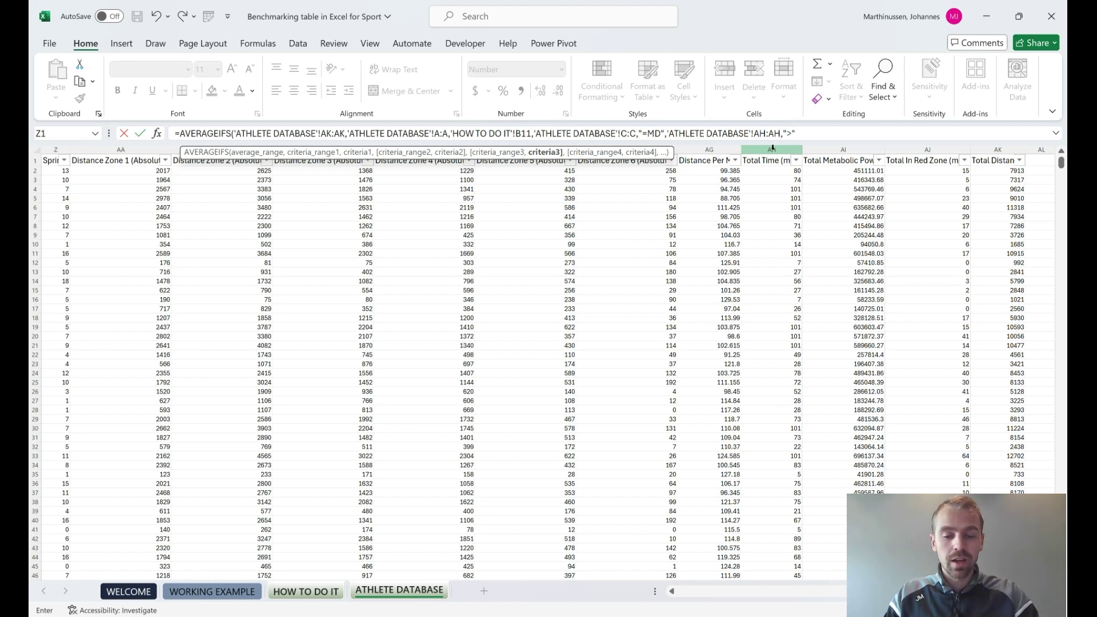
text(&)
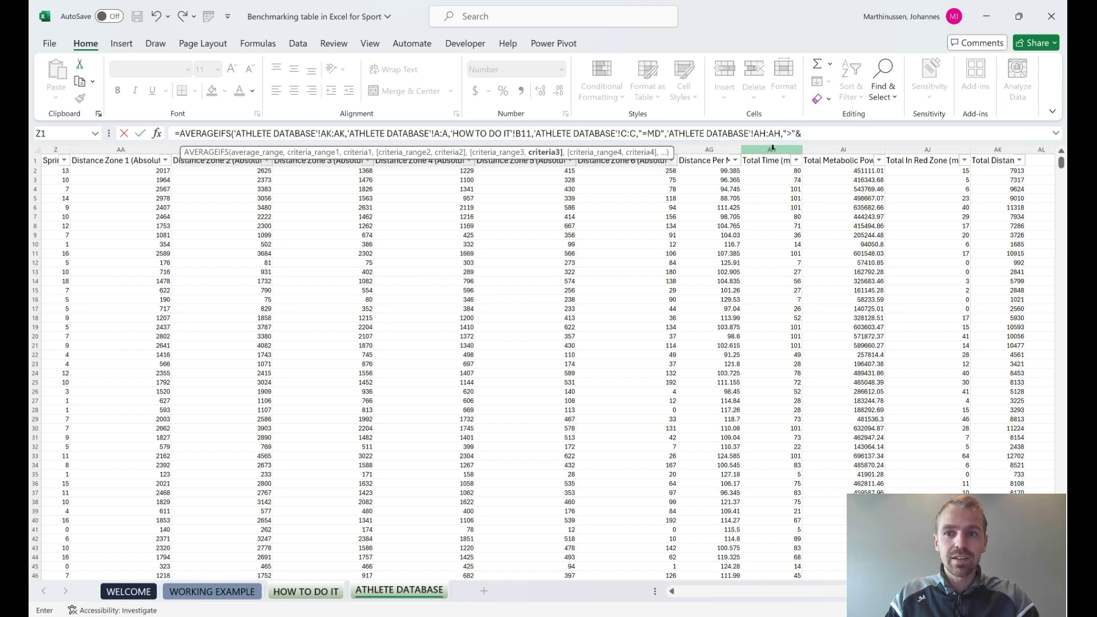
click(326, 593)
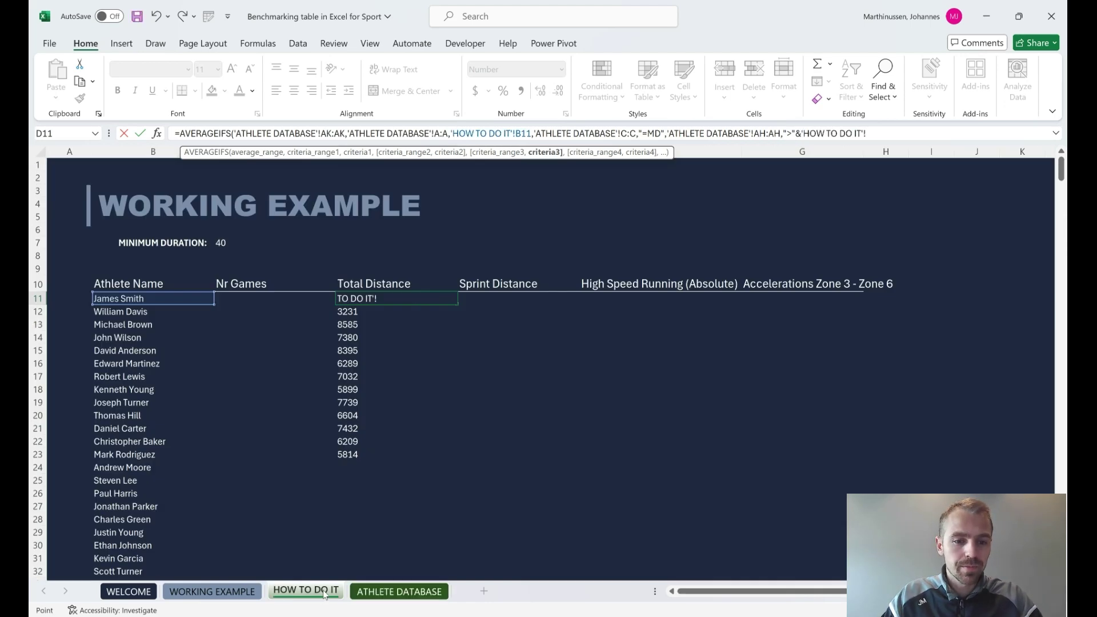
click(220, 251)
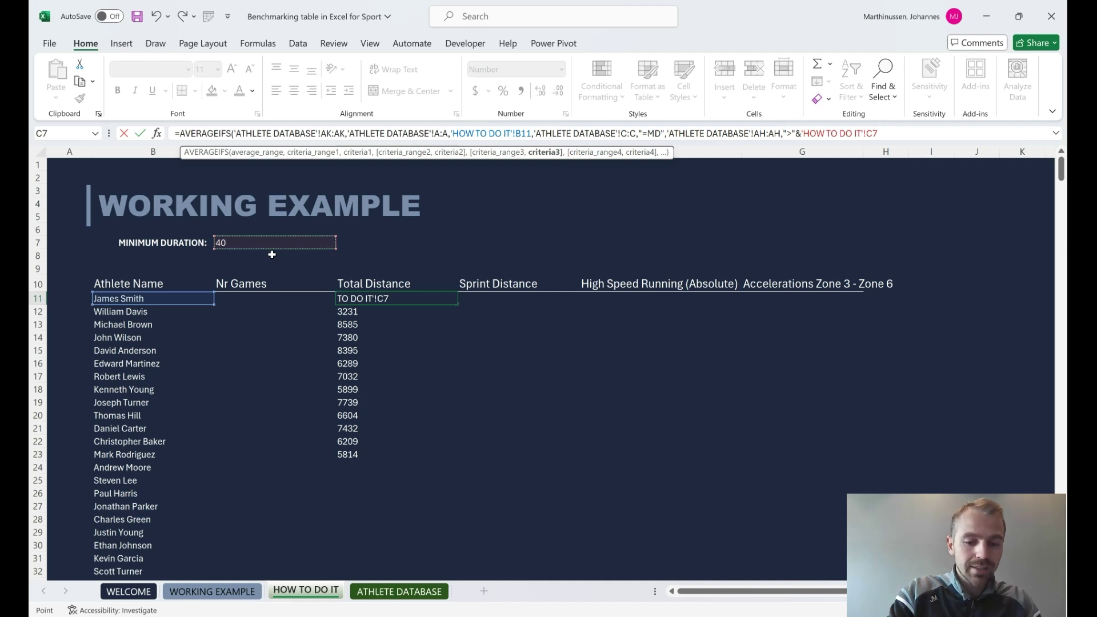
key(F4)
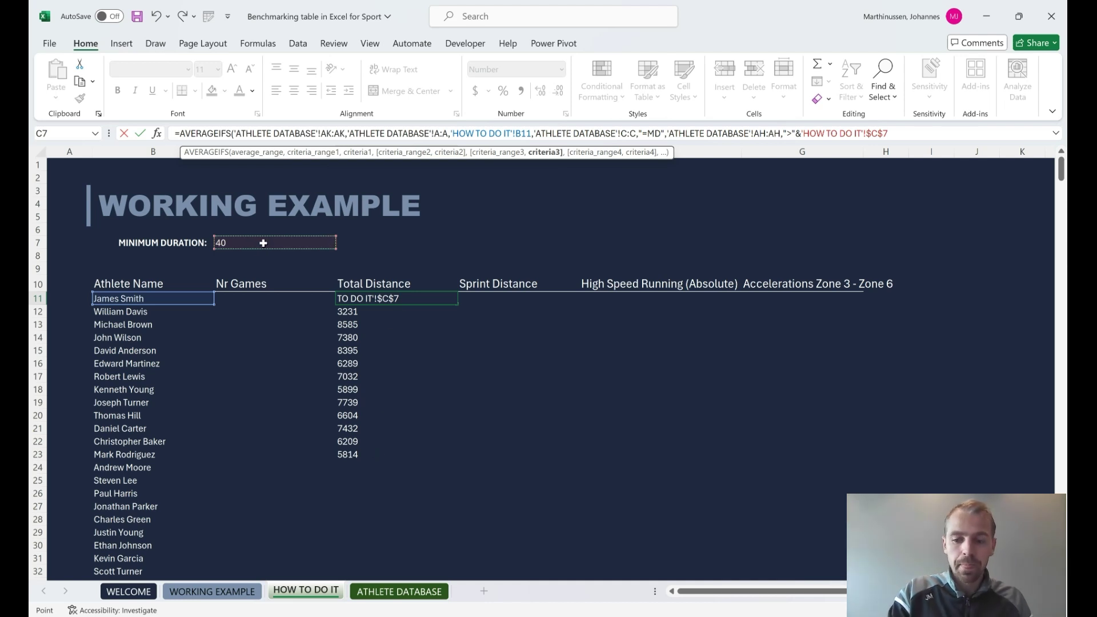
key(Return)
key(Up)
drag(457, 307, 432, 460)
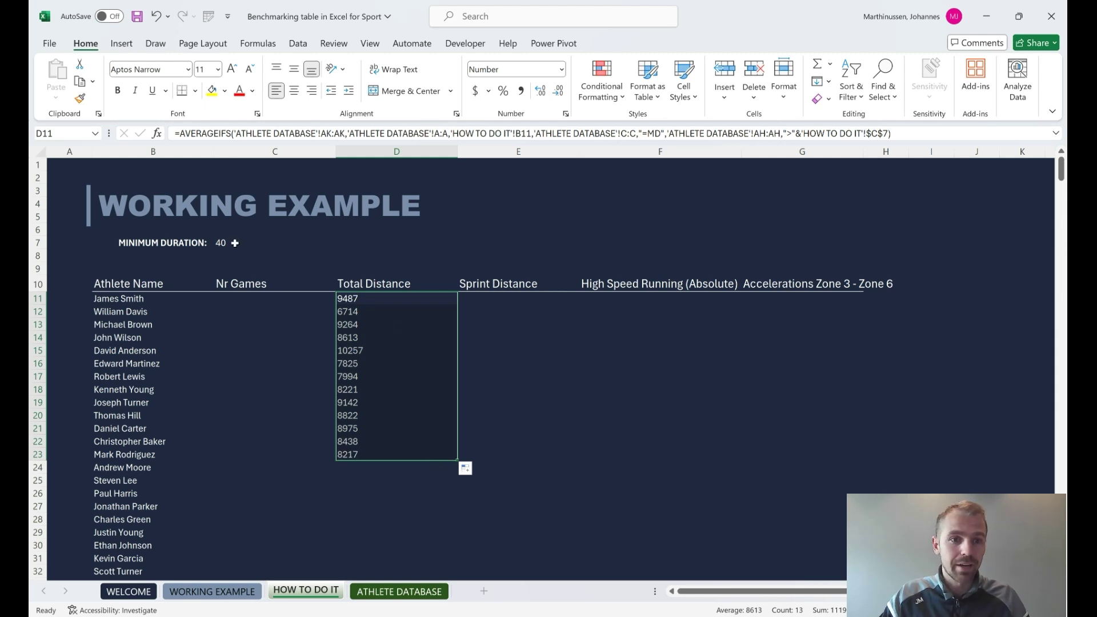
Set the minimum duration in C7 to 75 and review the recalculated Total Distance averages in D11:D23
click(235, 243)
text(75)
key(Return)
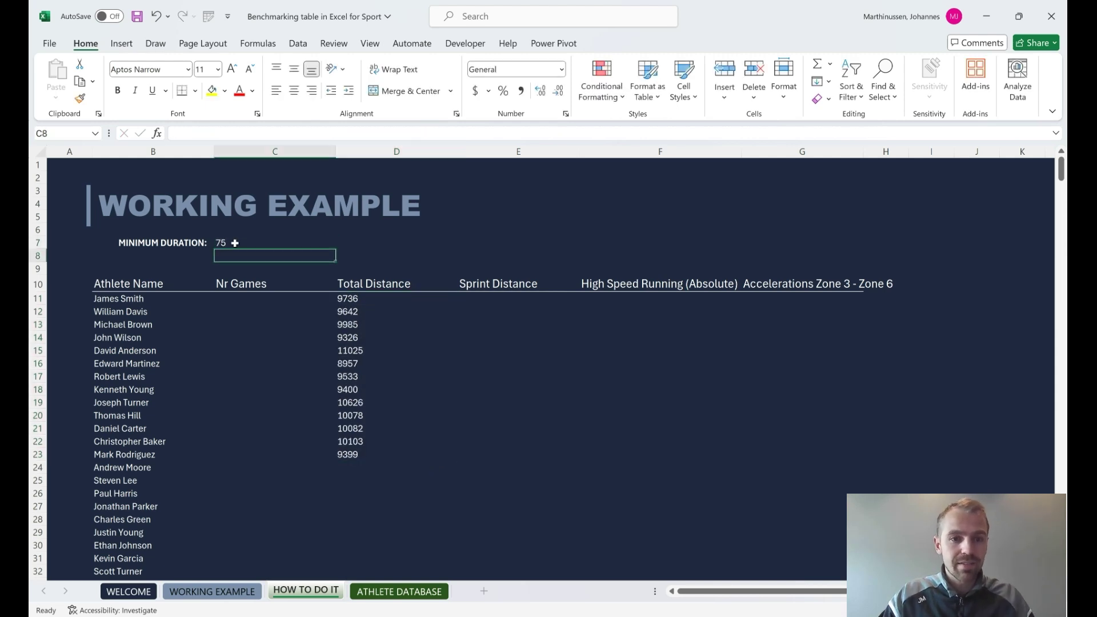
drag(375, 299, 393, 463)
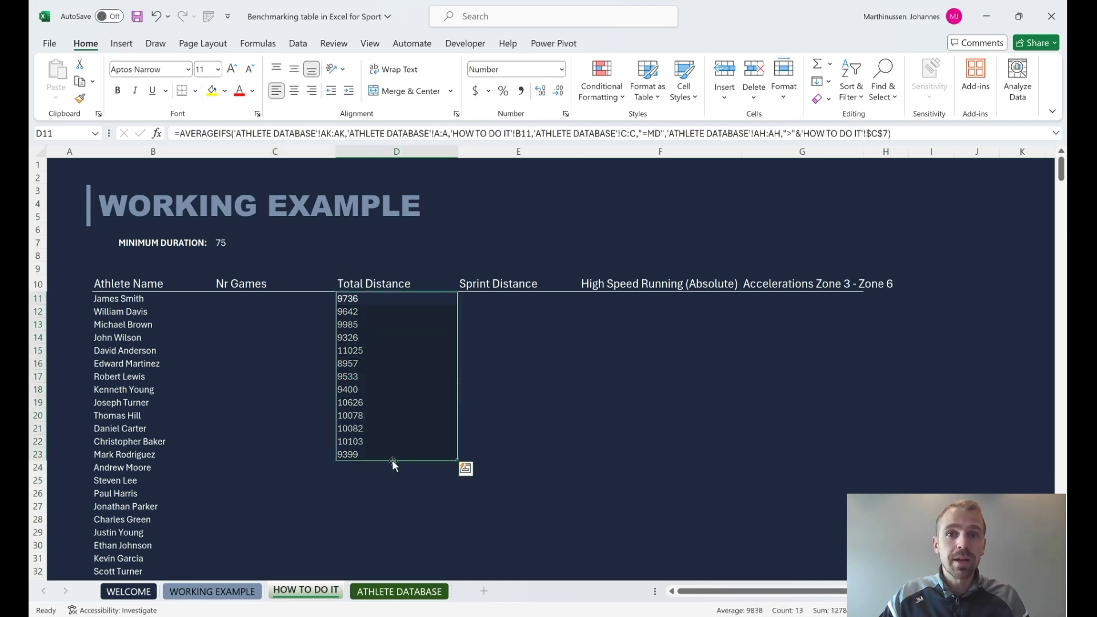
click(387, 302)
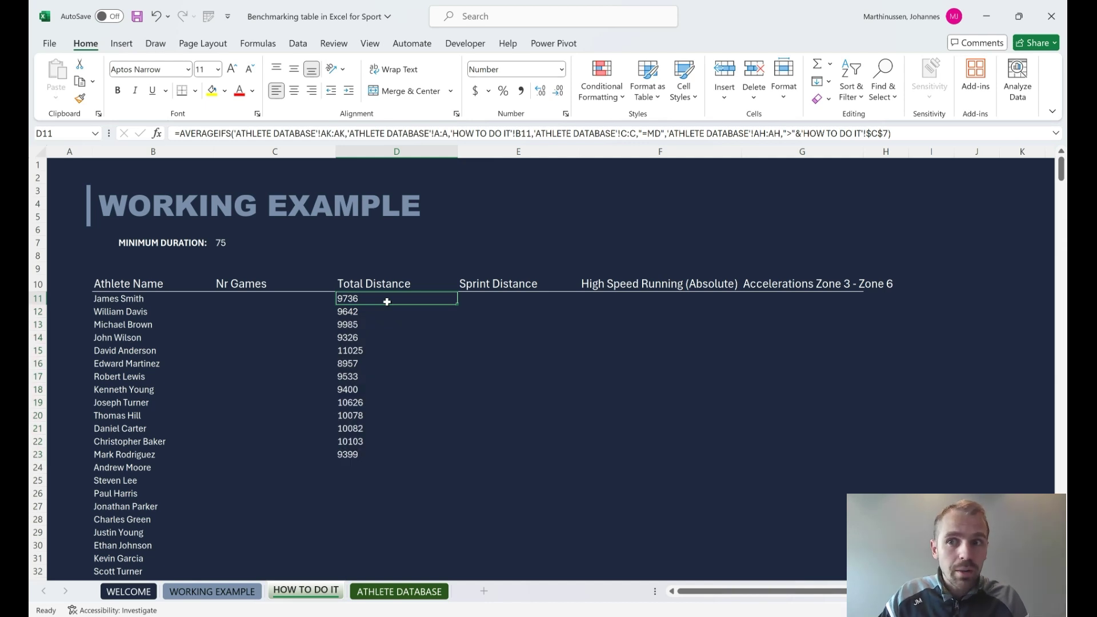
Replace the minimum duration in C7 with 0
click(221, 242)
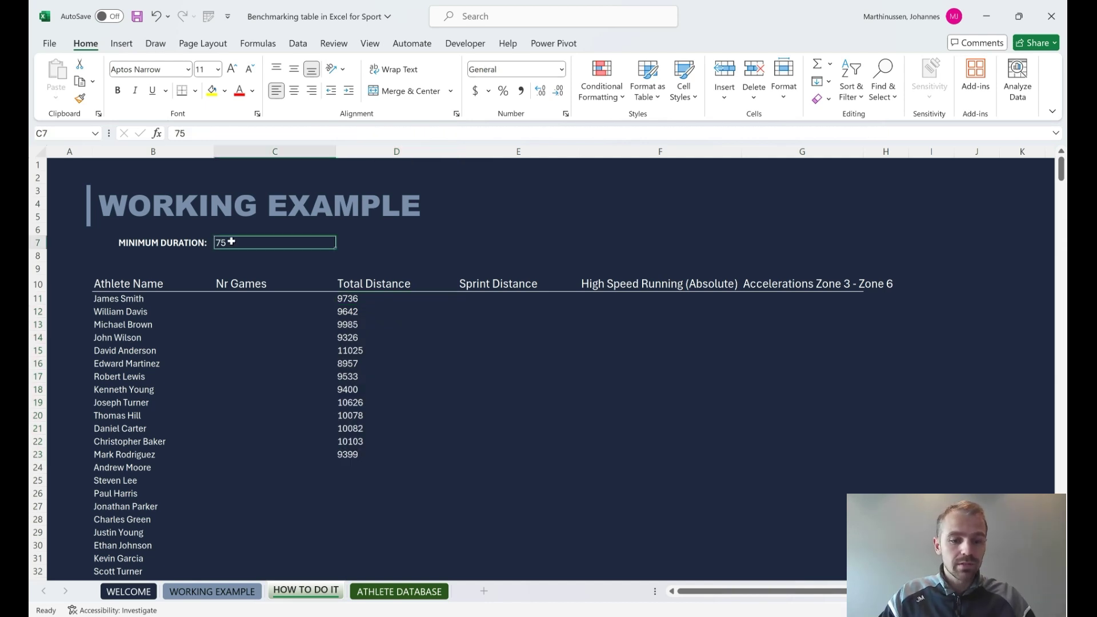
double_click(232, 241)
key(Delete)
text(0)
key(Return)
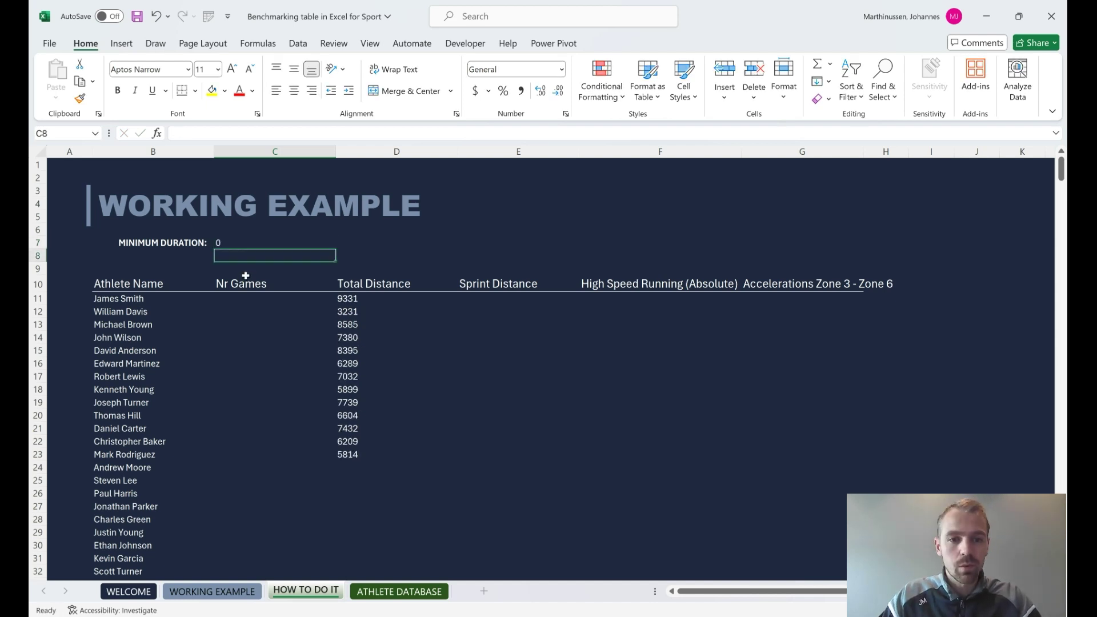
Check the formulas in D11 and D13 to see how each one references the minimum duration cell
click(372, 302)
click(871, 133)
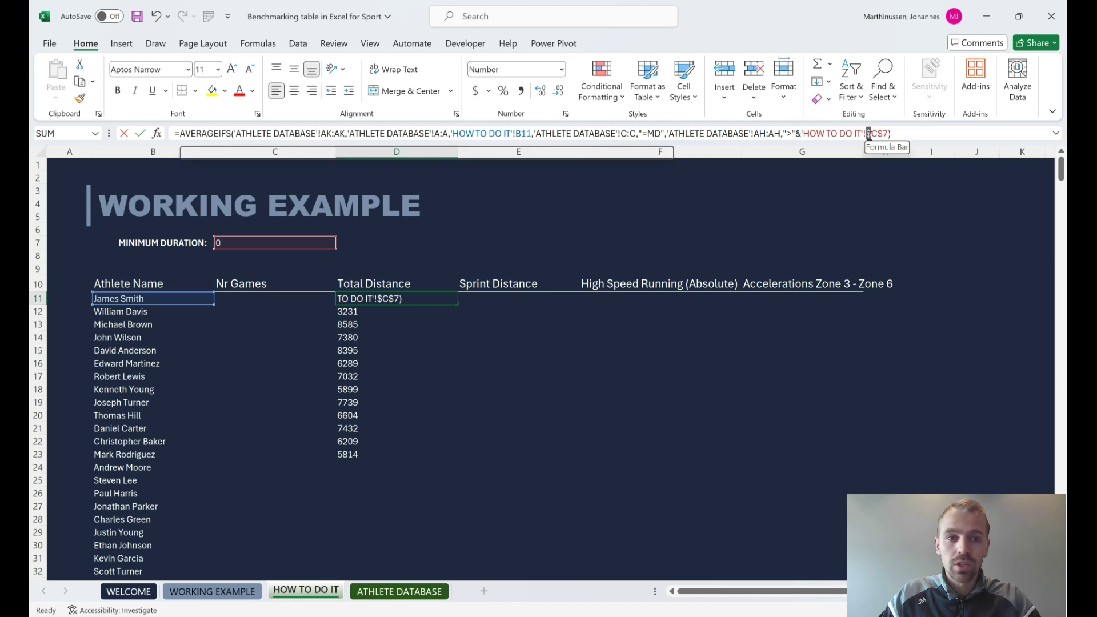
key(Escape)
key(Down)
key(Down)
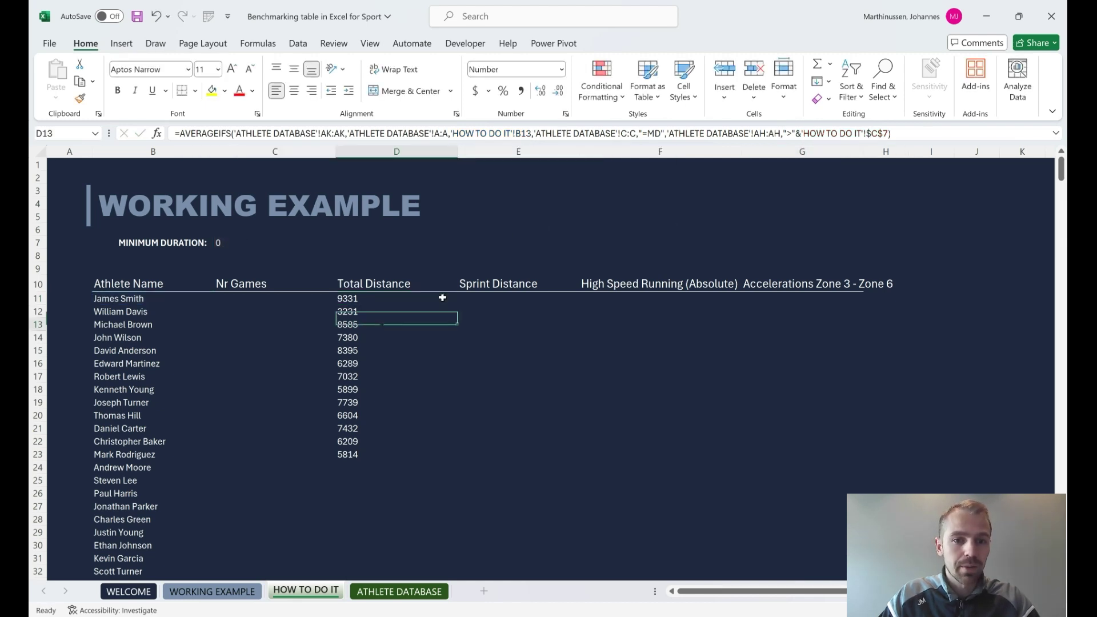
key(F2)
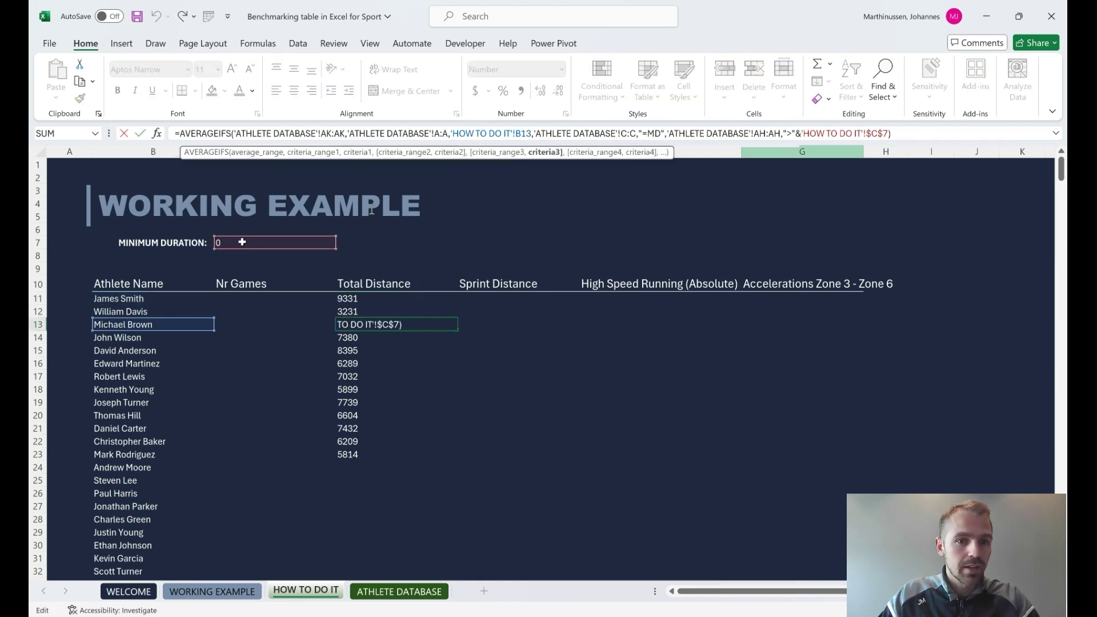
key(Escape)
key(Up)
key(Up)
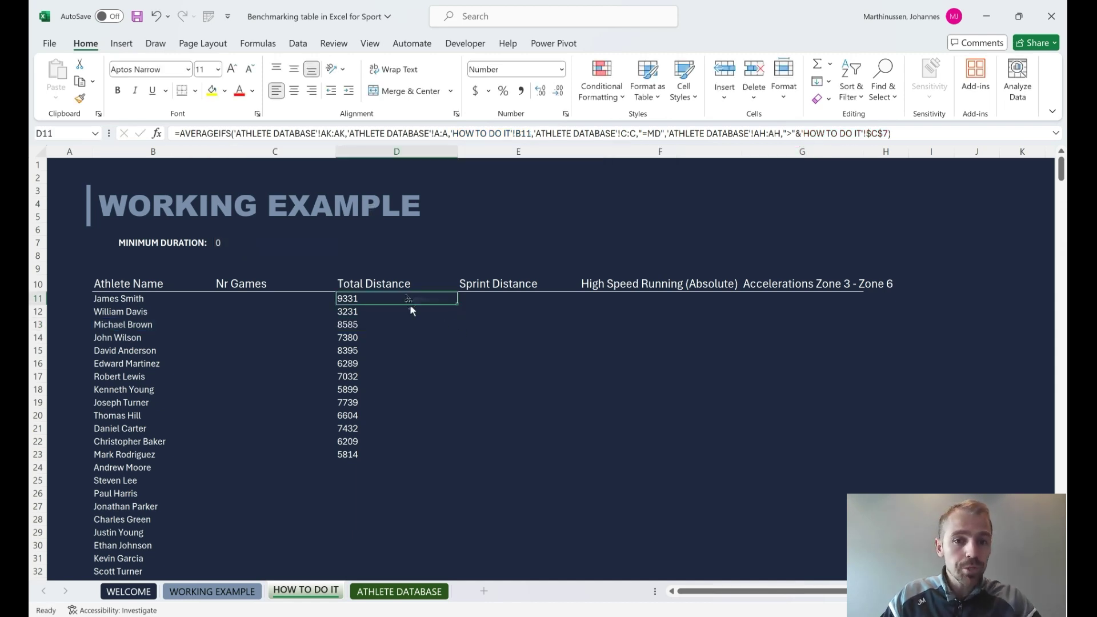
Copy the full formula text from D11 and paste it into E11 under Sprint Distance
drag(903, 133, 166, 134)
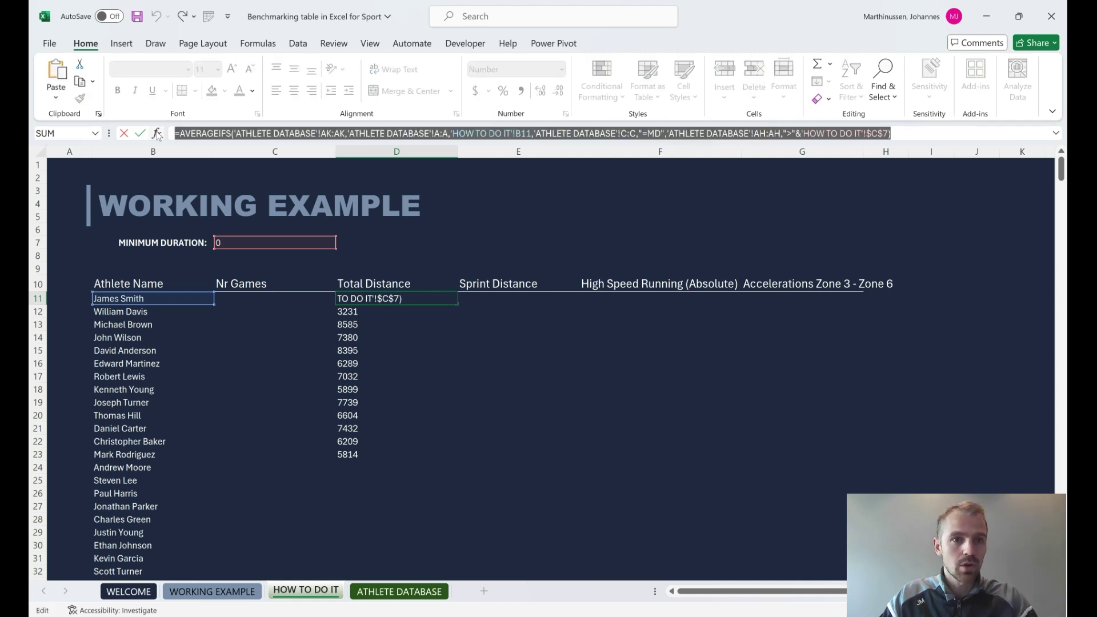
key(Escape)
click(547, 295)
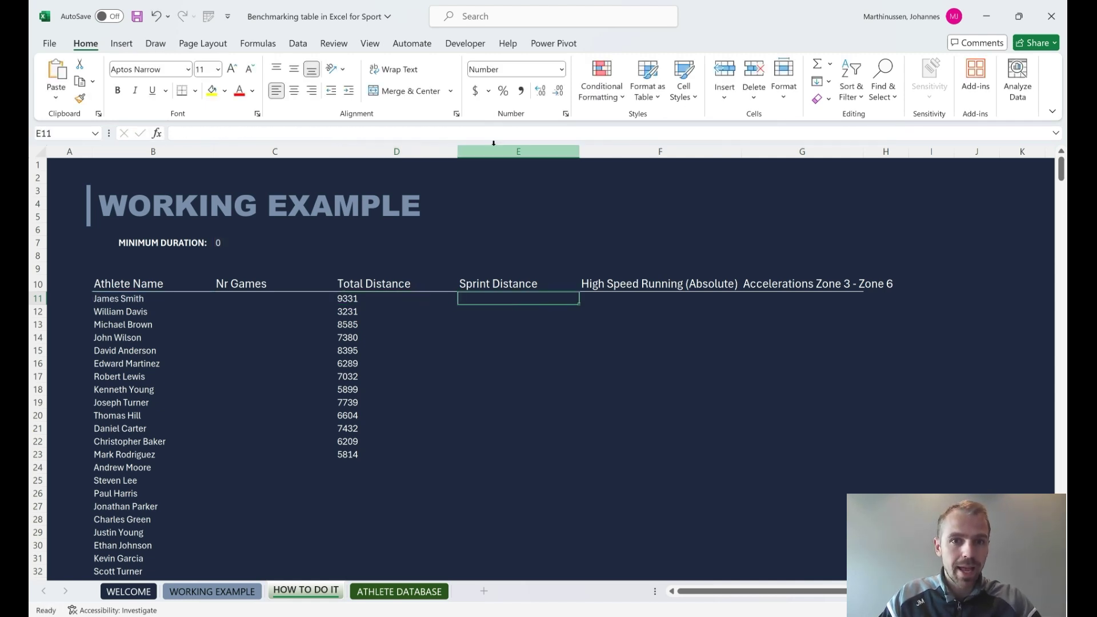
click(466, 136)
key(ctrl+v)
key(Return)
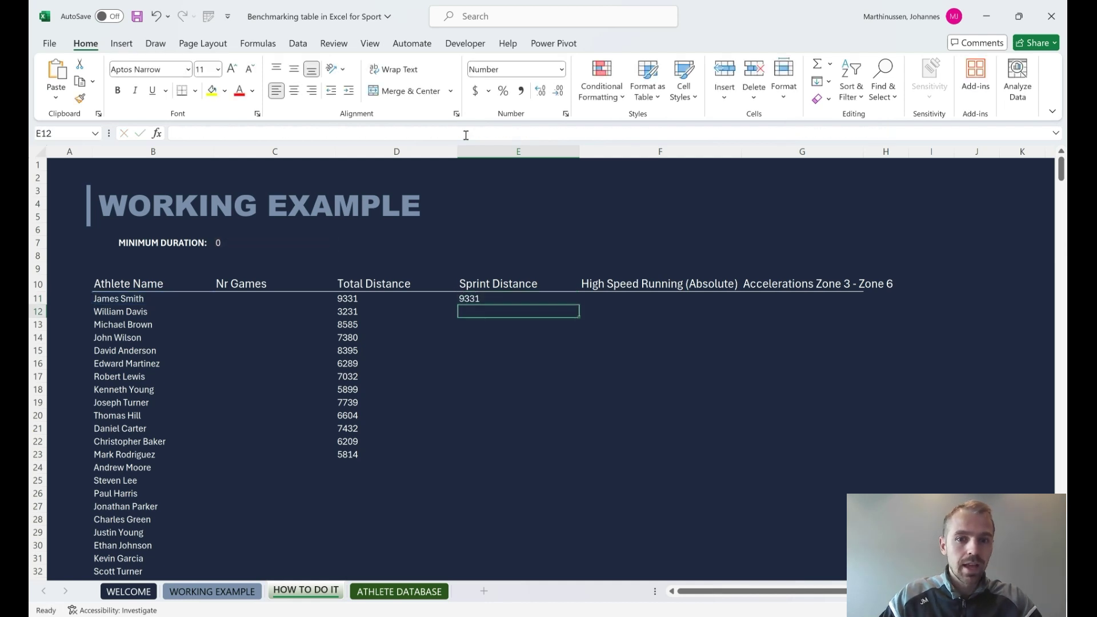
Look up which column of the ATHLETE DATABASE sheet holds Sprint Distance and return to the HOW TO DO IT sheet
key(Up)
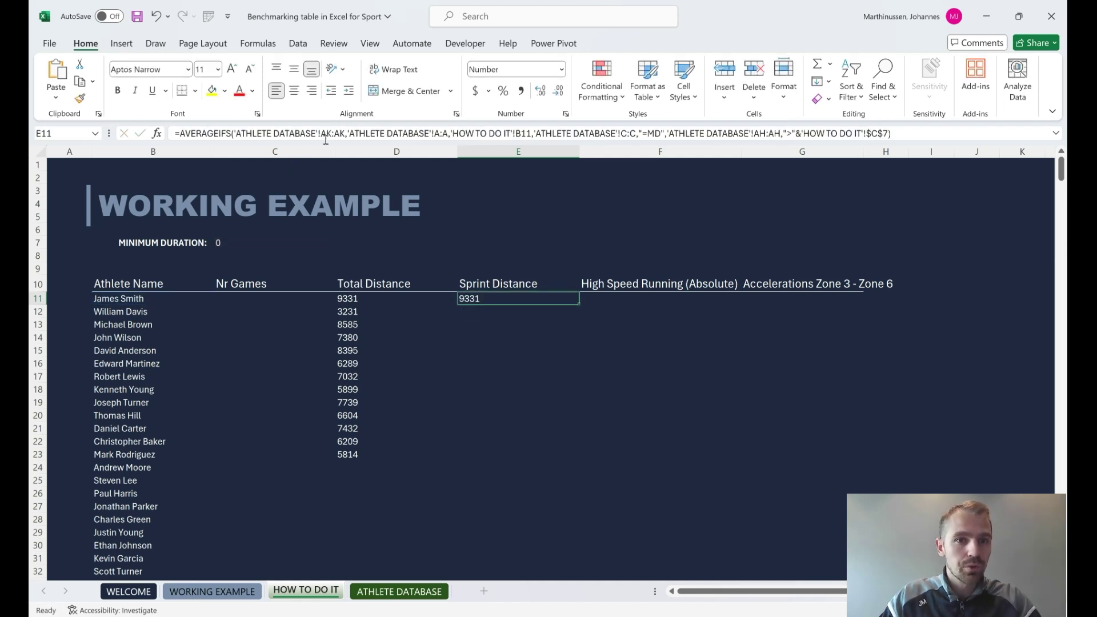
click(327, 134)
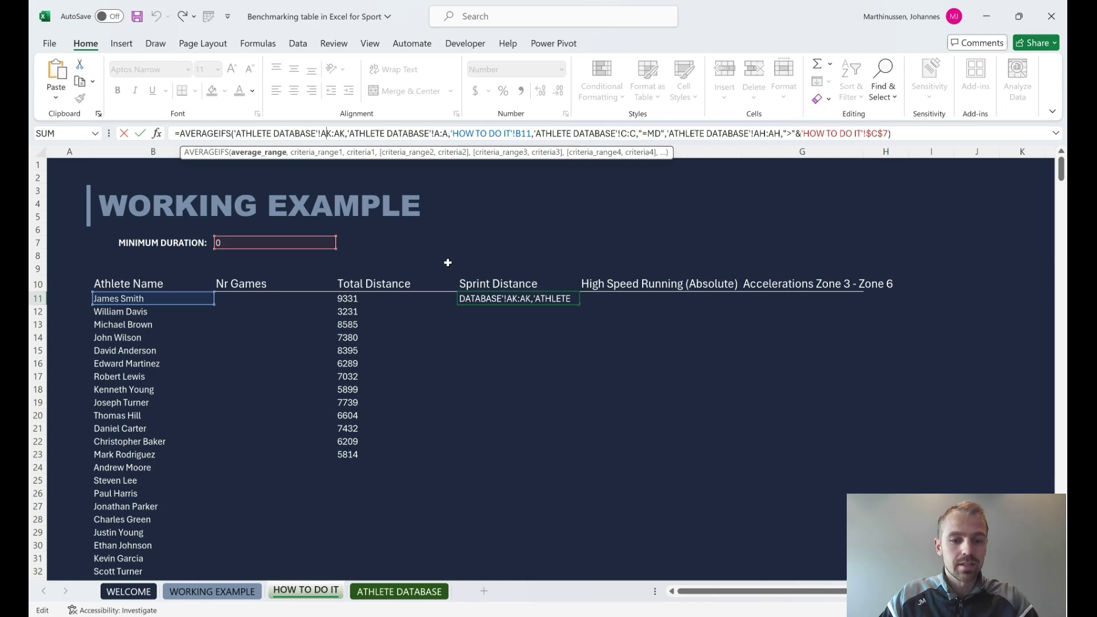
key(Escape)
key(ctrl+Page_Down)
scroll(347, 241, left, 8)
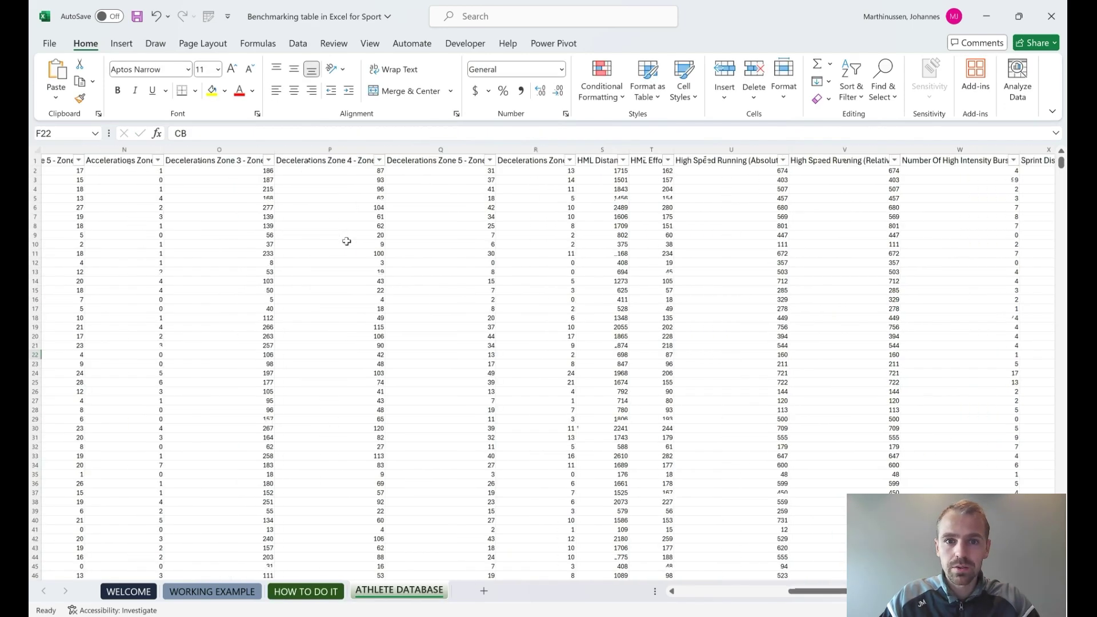
scroll(346, 241, right, 3)
click(512, 149)
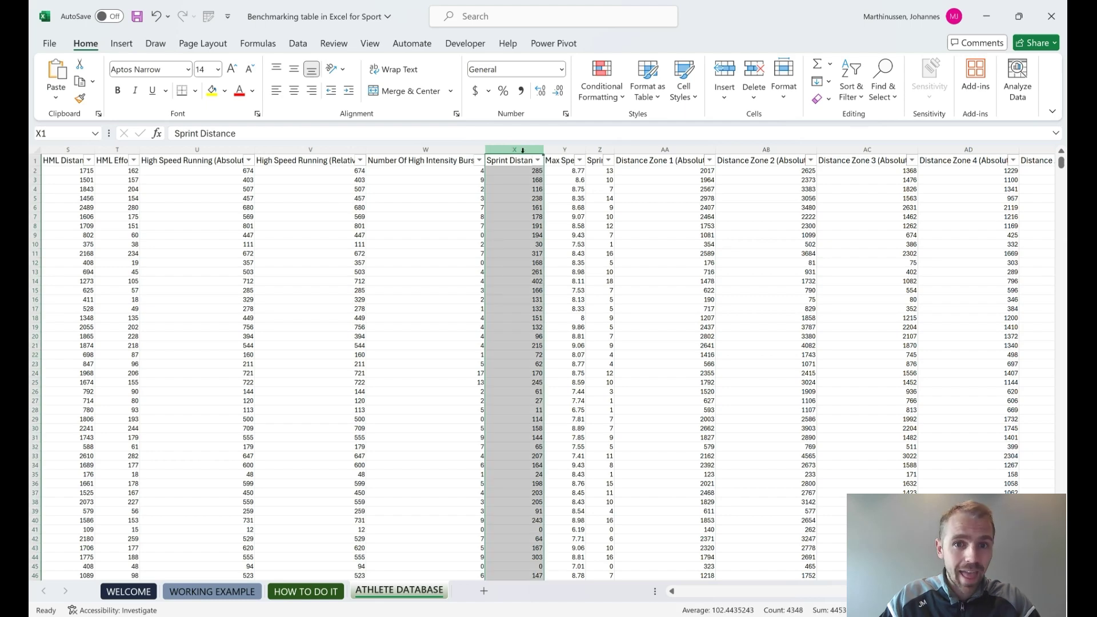
click(435, 410)
click(305, 590)
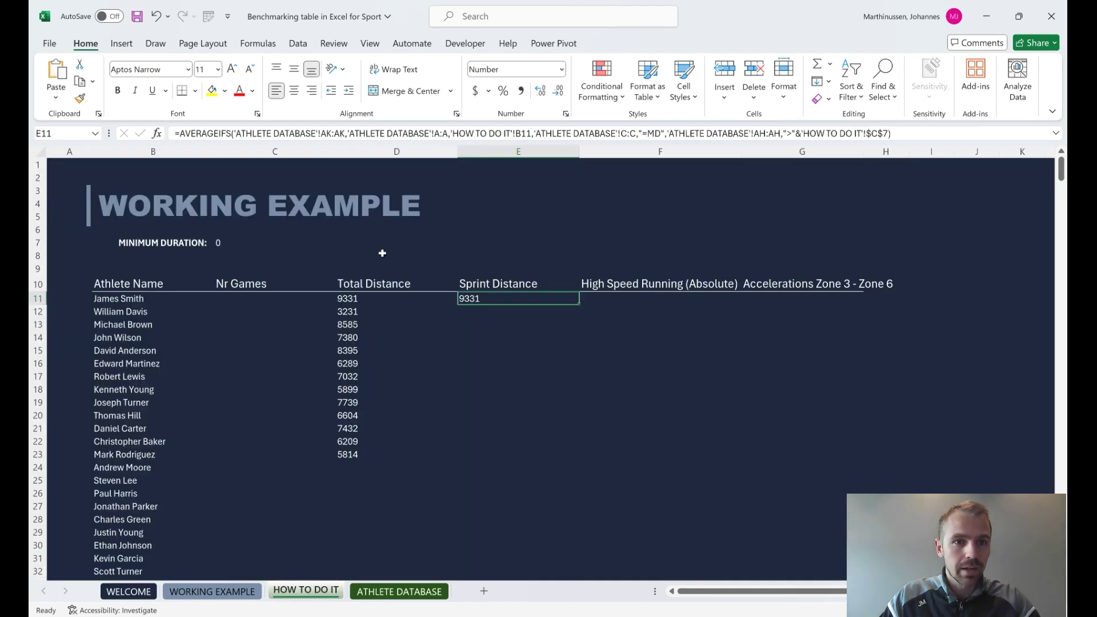
Change the average range in the E11 formula to column X:X of the ATHLETE DATABASE sheet
double_click(334, 133)
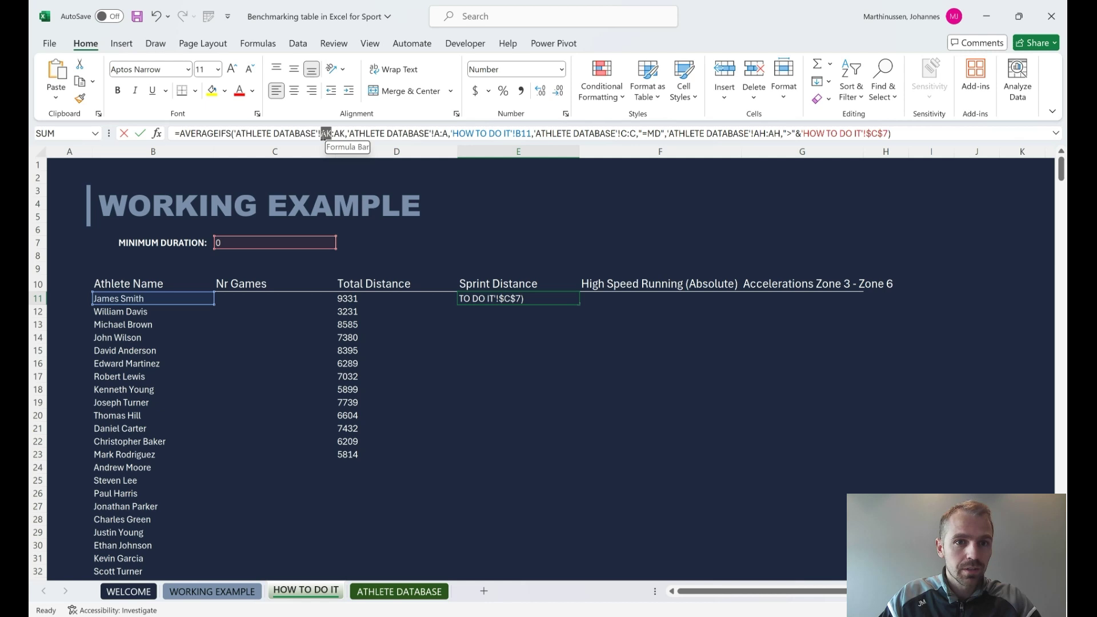
key(Caps_Lock)
text(X)
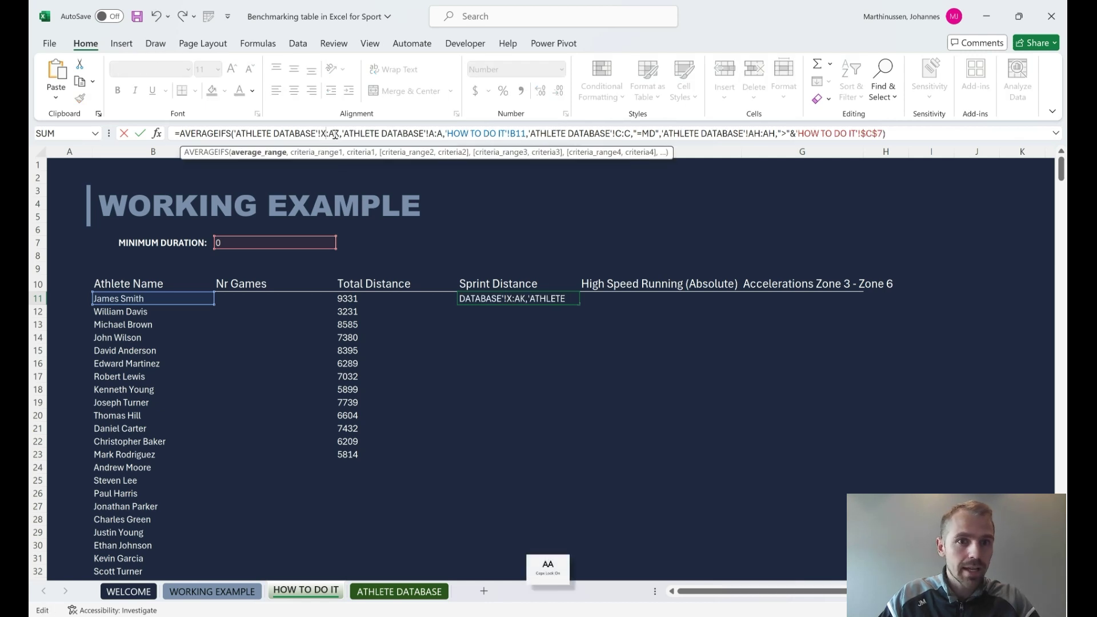
double_click(336, 133)
text(X)
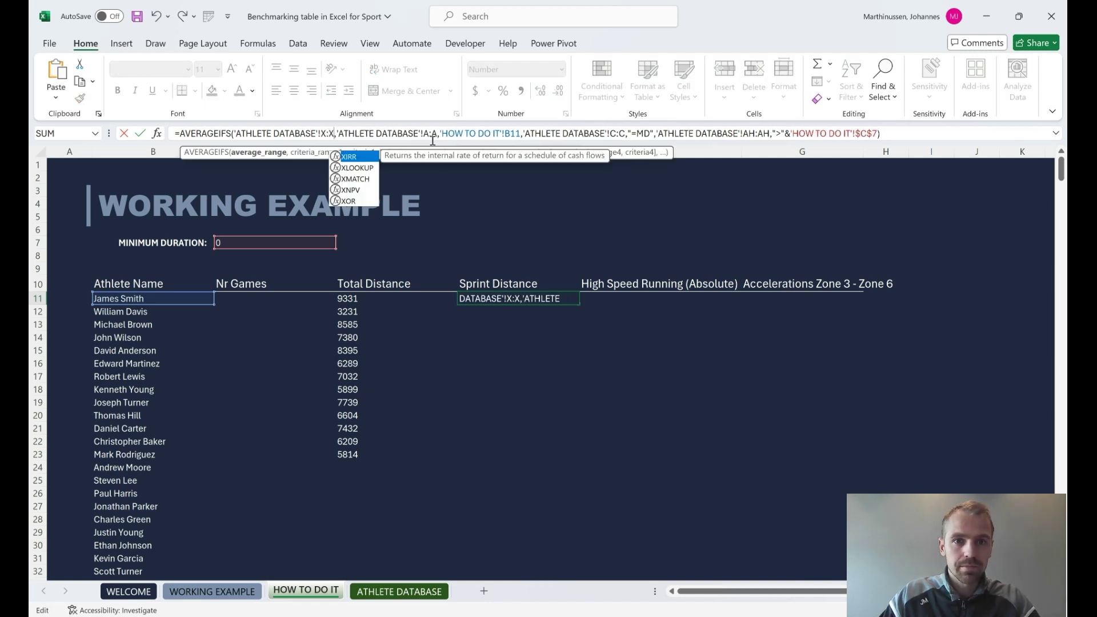
click(432, 138)
key(ctrl+Return)
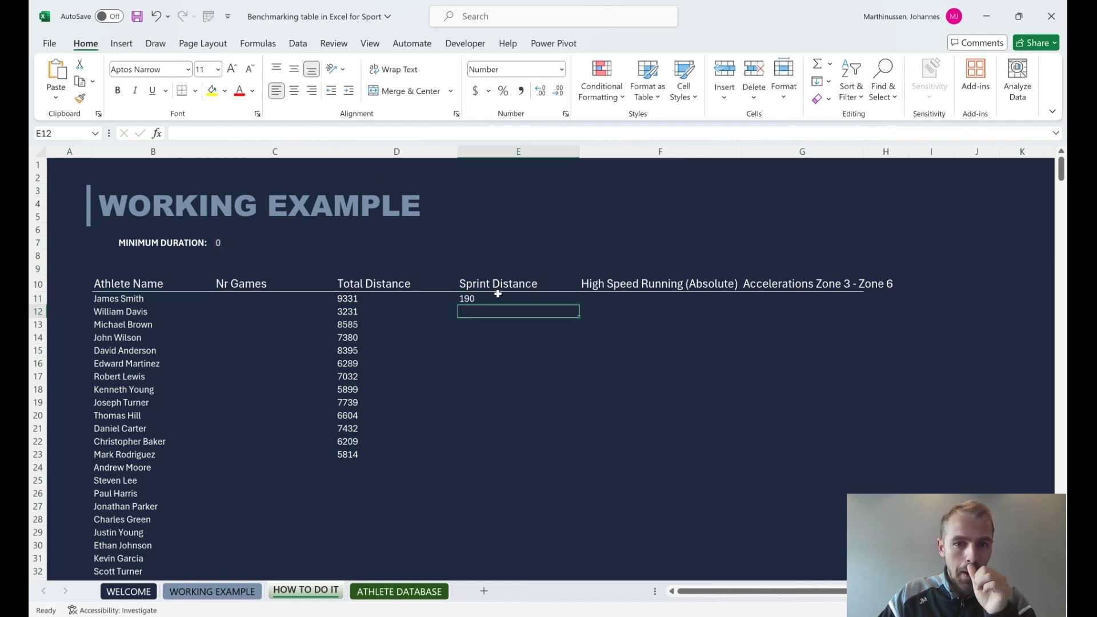
Copy the Sprint Distance formula from E11 down to E23
drag(582, 308, 578, 457)
click(561, 389)
click(498, 298)
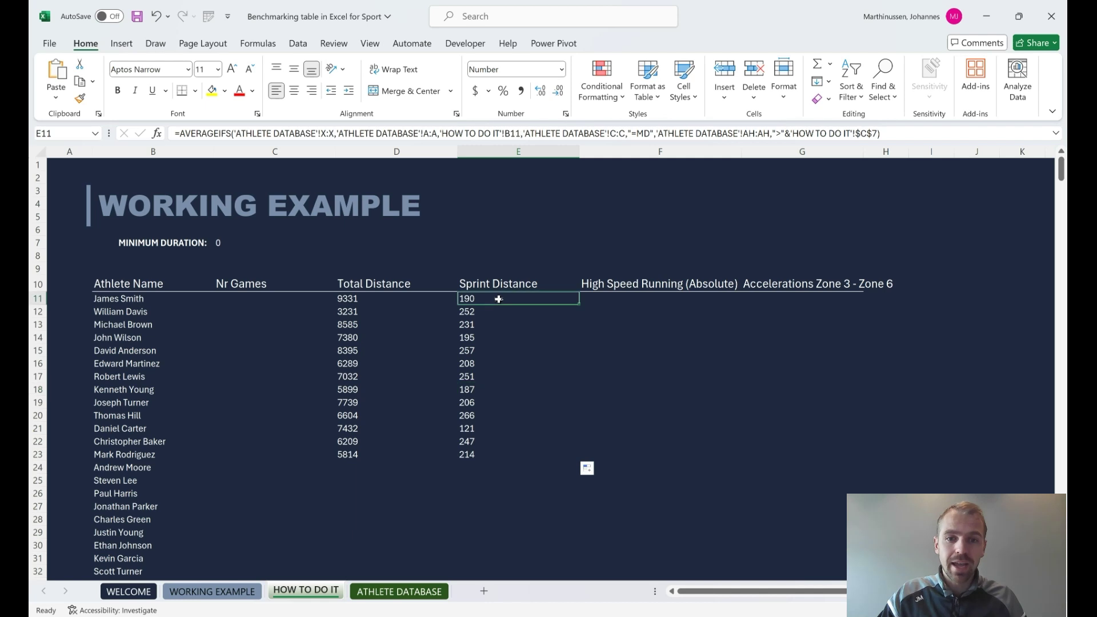
drag(634, 297, 796, 300)
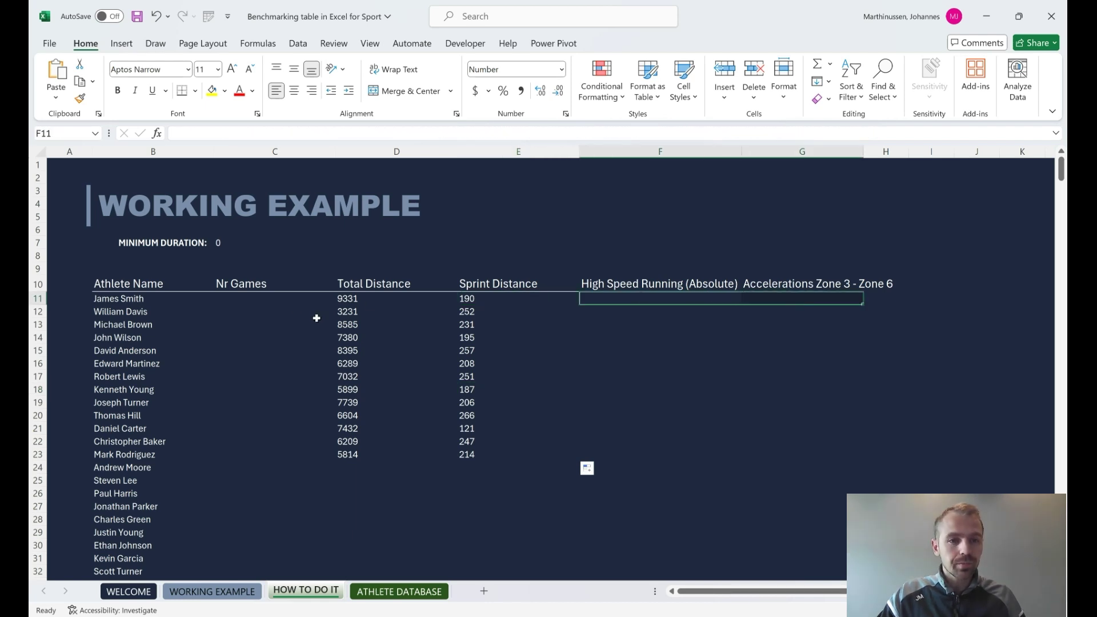
click(271, 298)
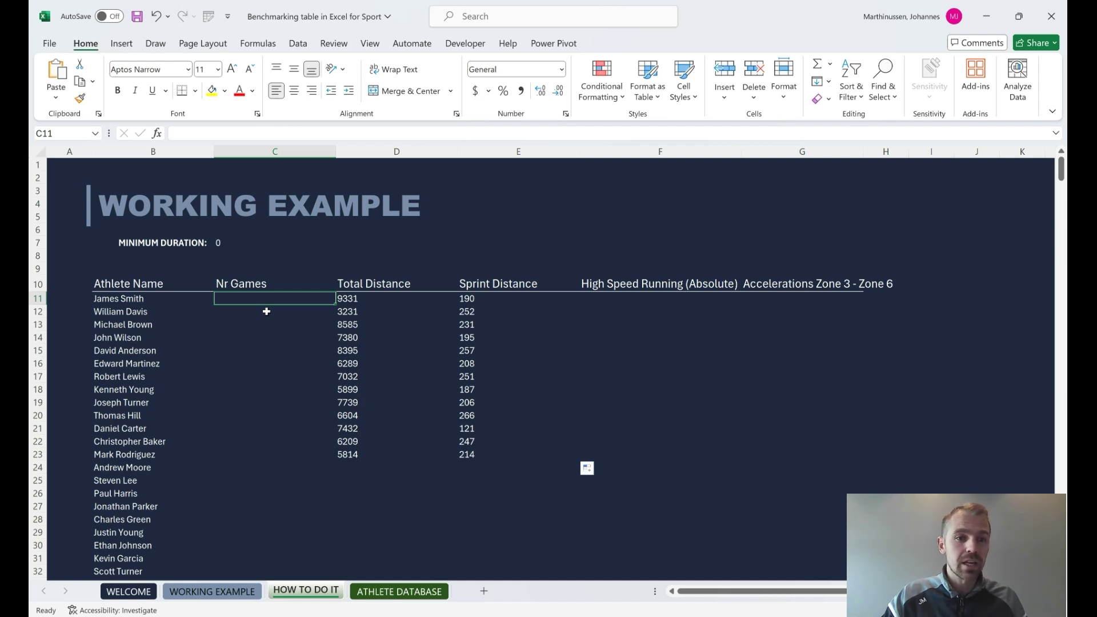
drag(365, 298, 379, 423)
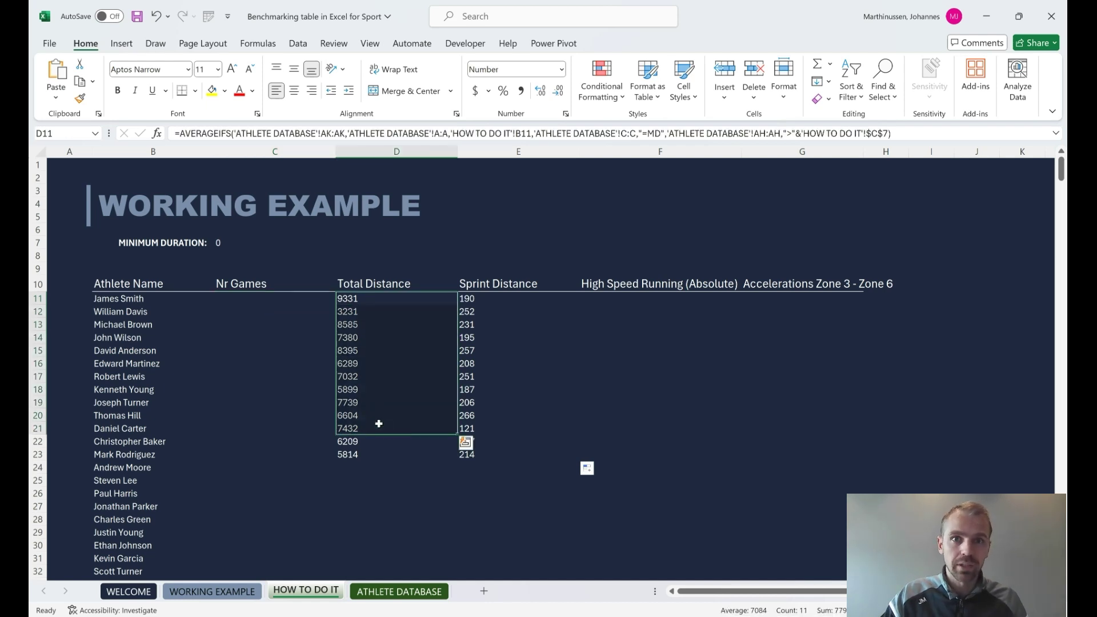
click(296, 356)
Start a COUNTIFS formula in C11 under Nr Games
click(258, 301)
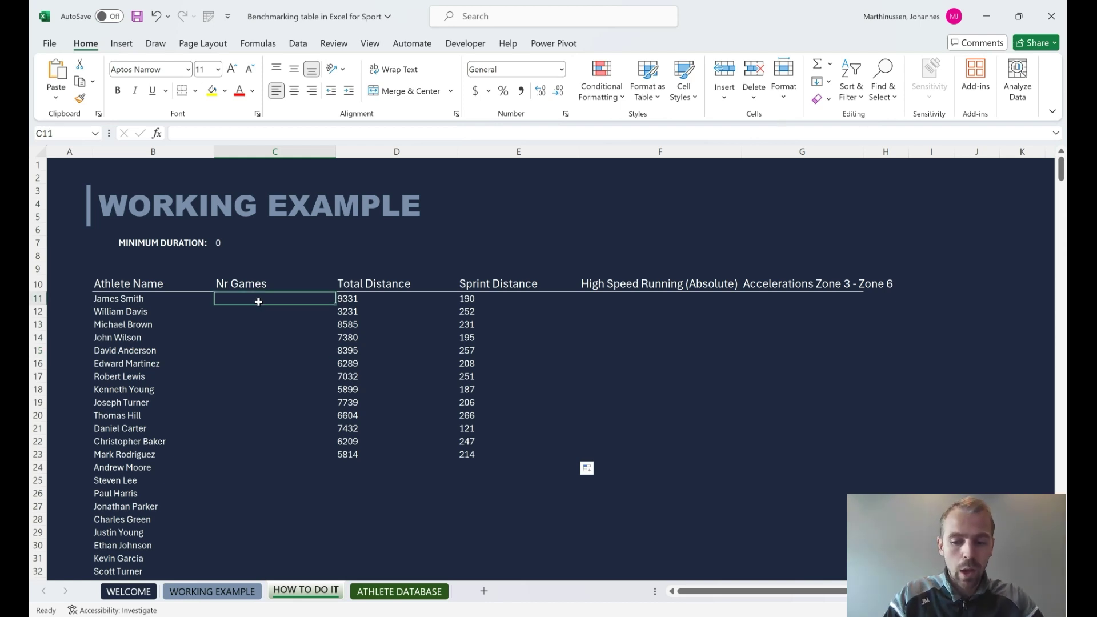
text(=COUN)
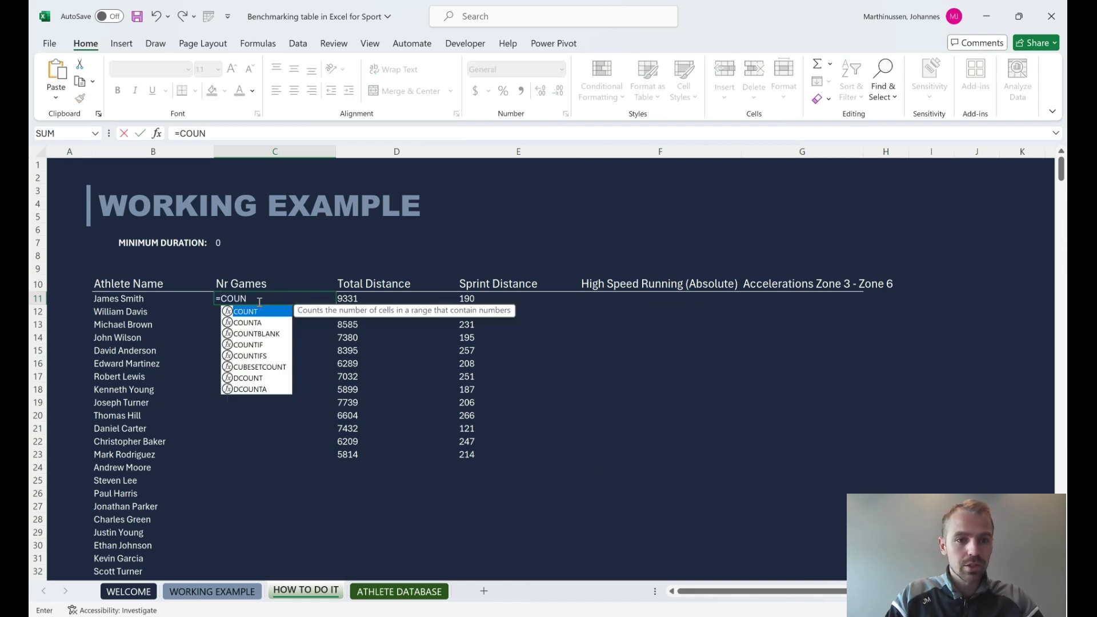
key(Down)
key(Down)
key(Down)
key(Down)
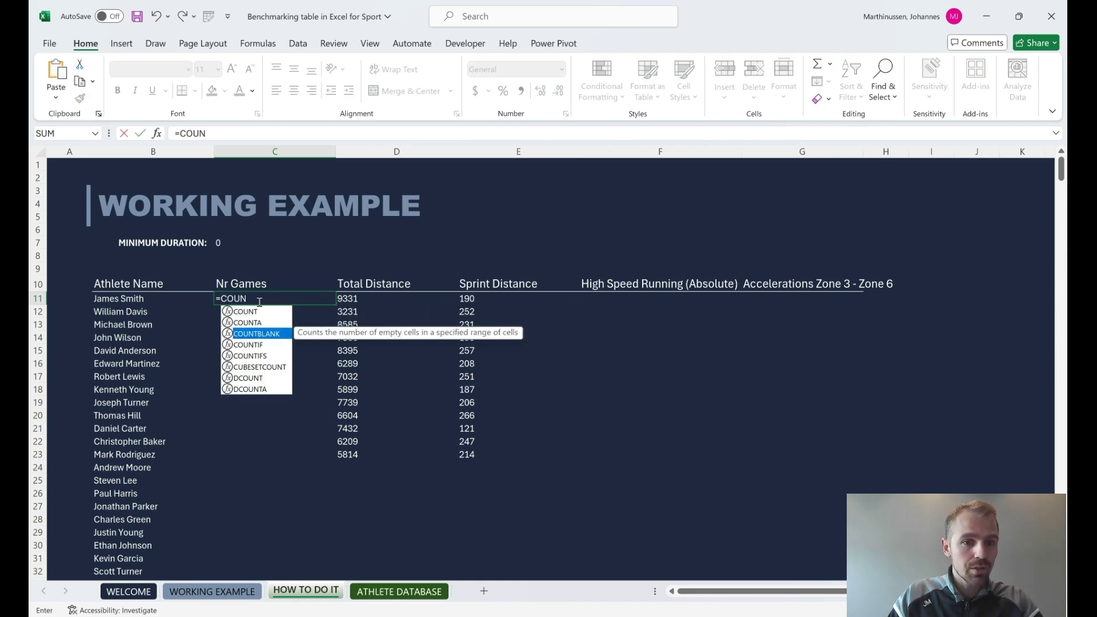
key(Tab)
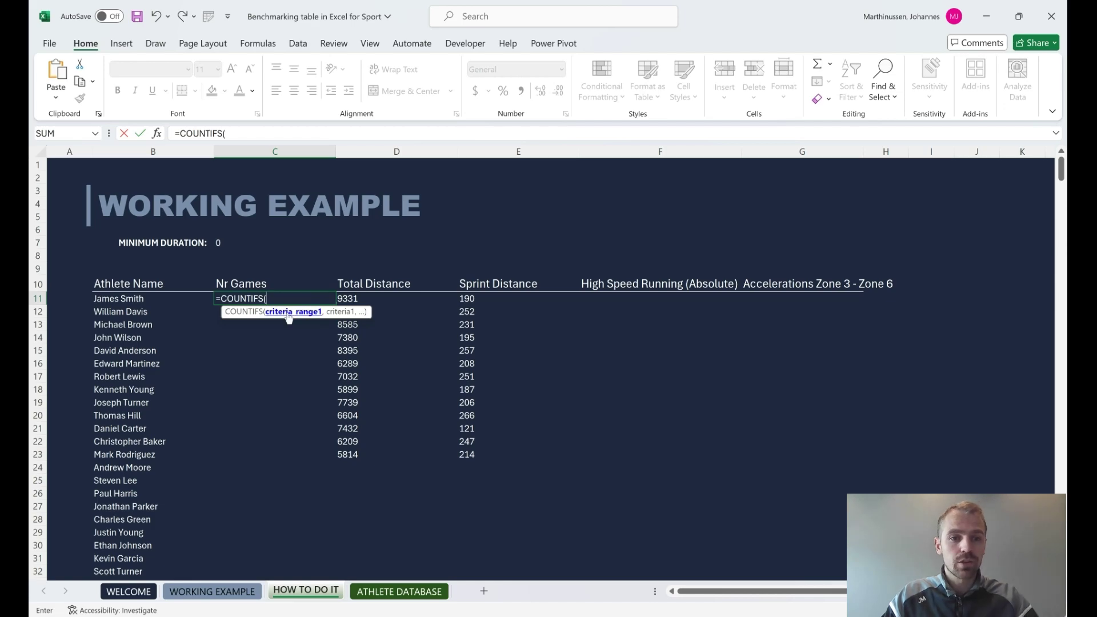
Set the first COUNTIFS criteria range to column A:A of the ATHLETE DATABASE sheet, matched against the athlete name in B11 of HOW TO DO IT
click(399, 591)
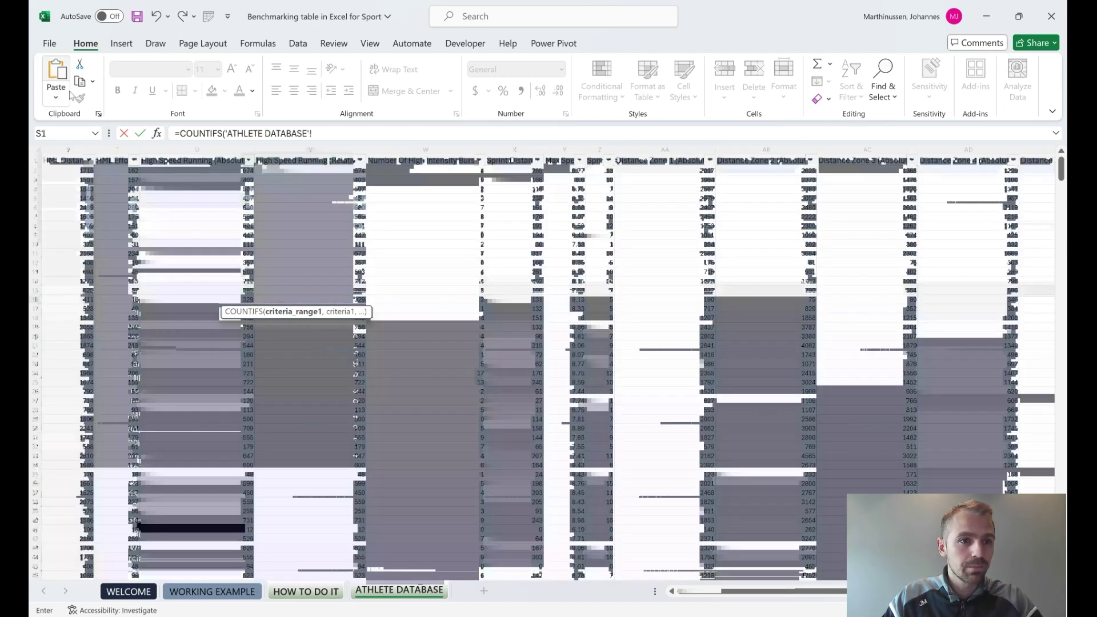
scroll(163, 312, left, 10)
click(71, 160)
click(73, 148)
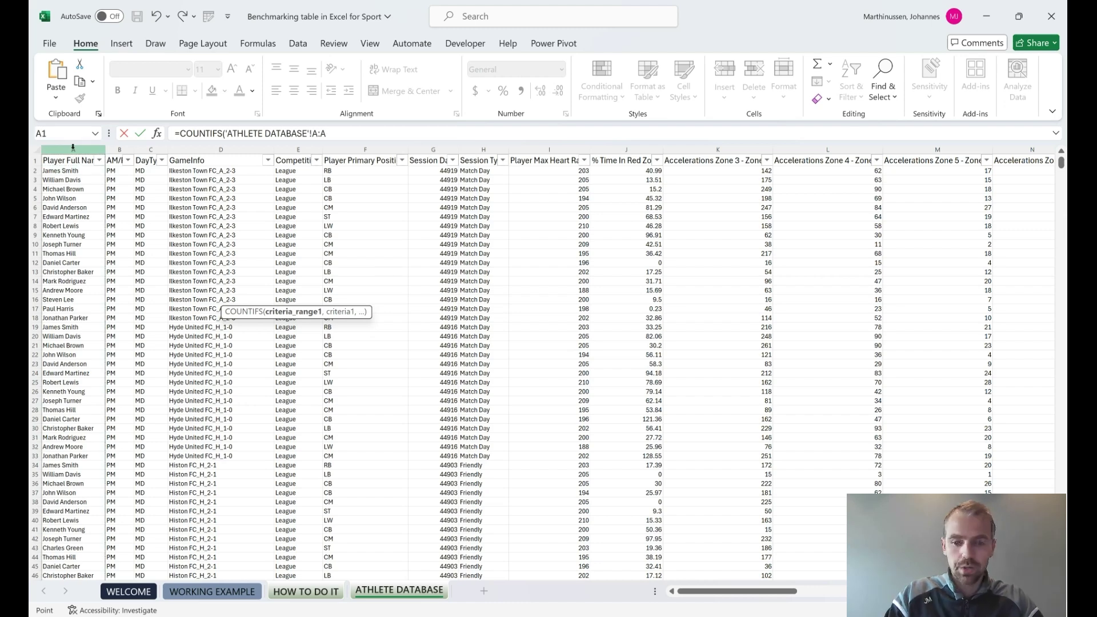
text(,)
click(310, 590)
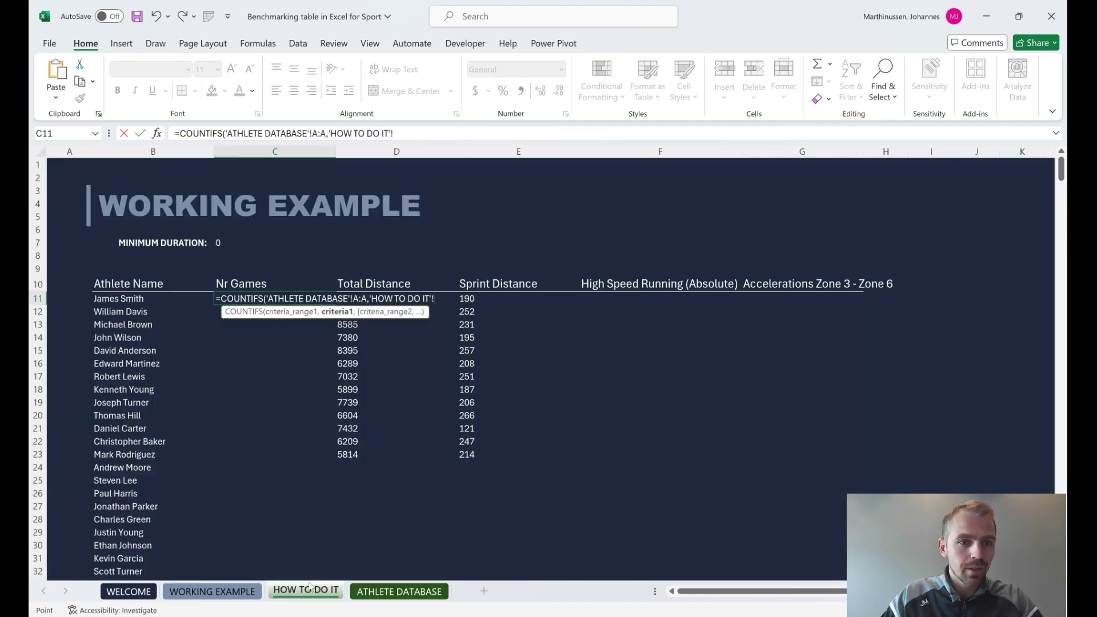
click(138, 299)
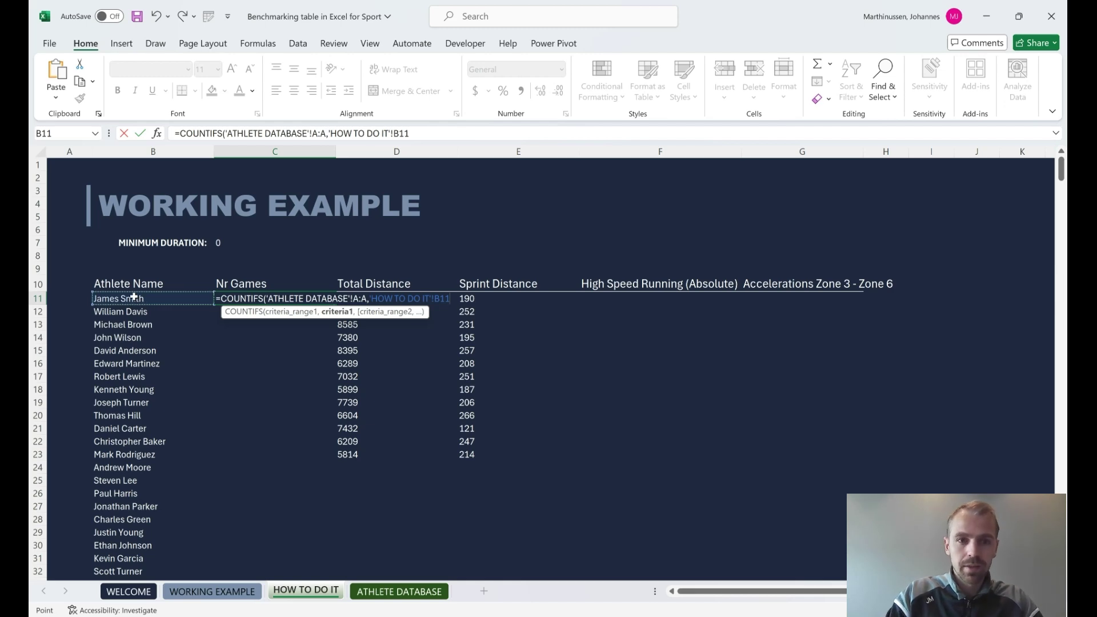
text(,)
Add column C:C of the ATHLETE DATABASE sheet as the second criteria range with the criterion "=MD" and complete the formula
click(400, 594)
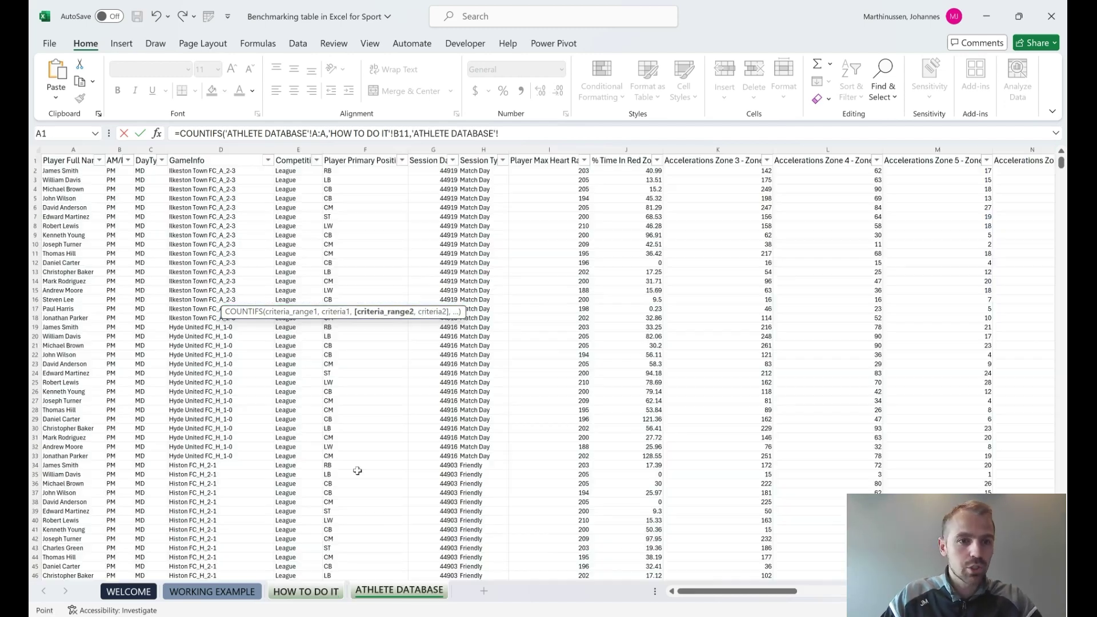
click(149, 149)
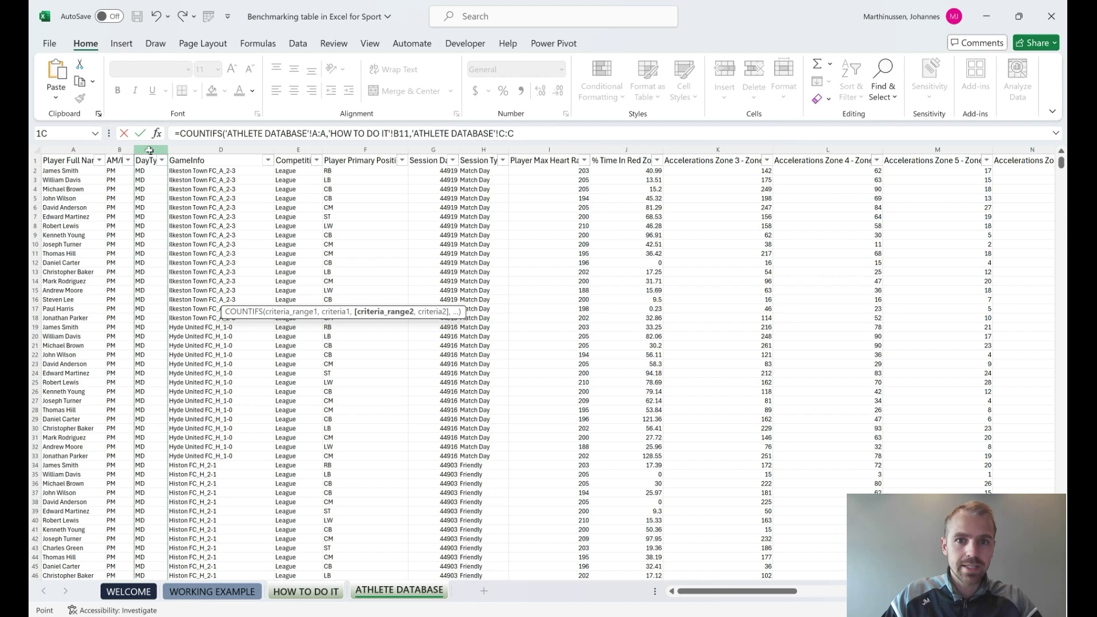
text(,"=md)
key(BackSpace)
key(BackSpace)
key(BackSpace)
text(MD)
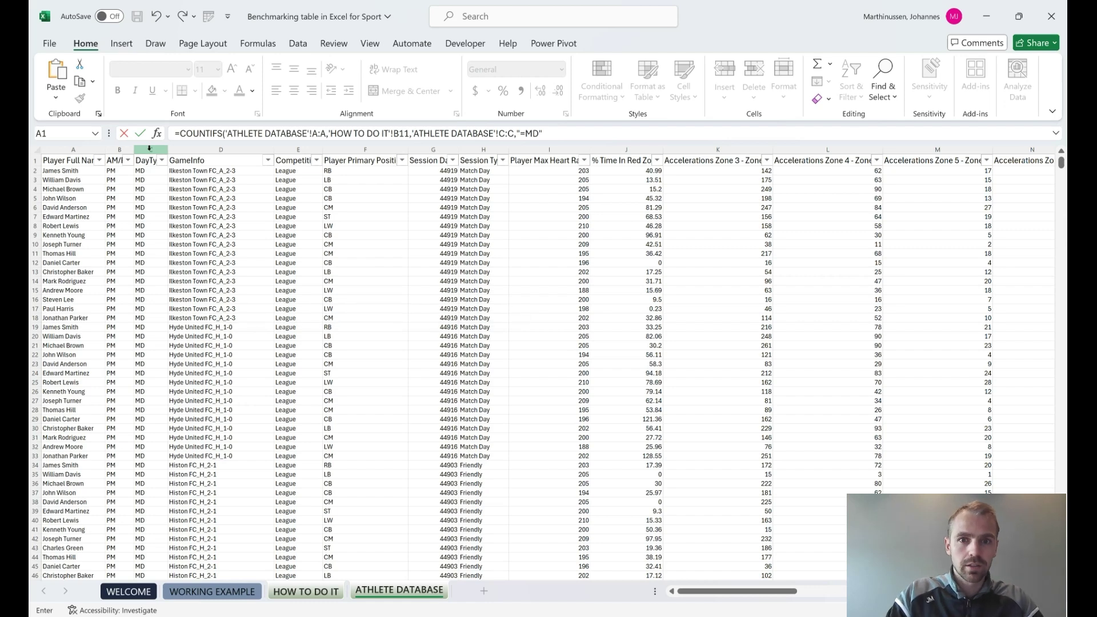
key(Return)
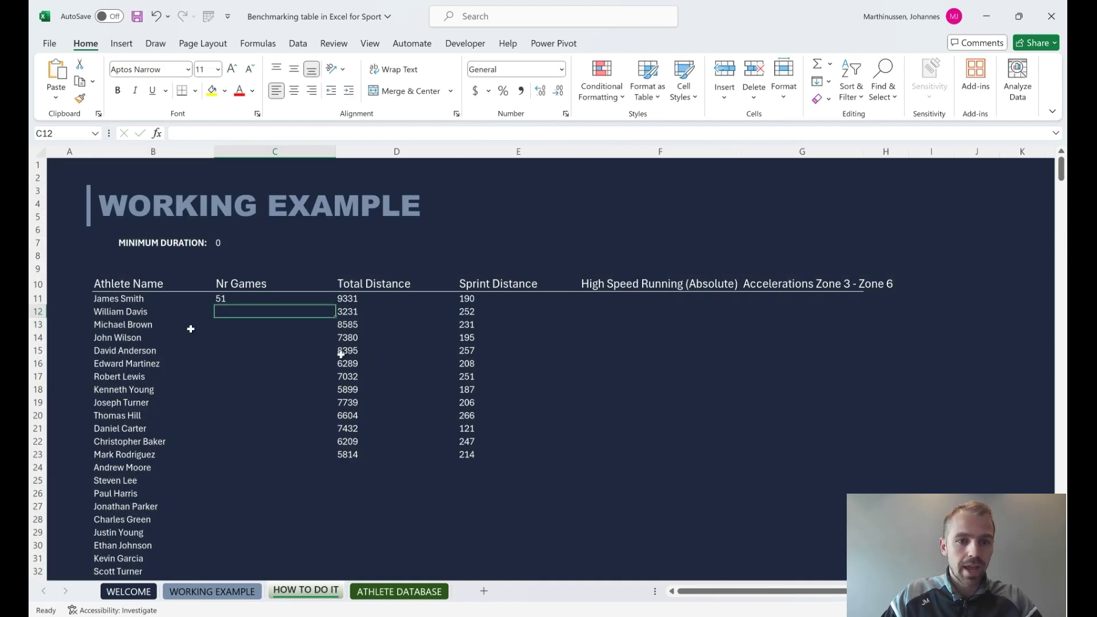
Copy the Nr Games formula from C11 down to C23
drag(326, 306, 313, 363)
click(274, 298)
drag(335, 304, 329, 457)
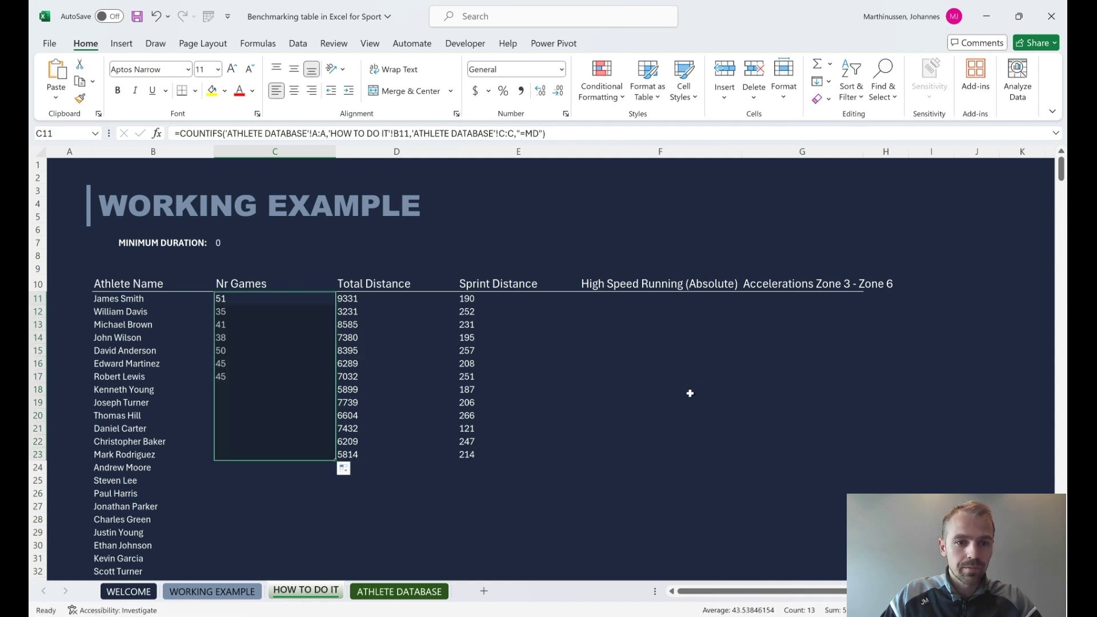
Set the minimum duration in C7 to 50
click(690, 392)
click(252, 298)
click(230, 239)
text(50)
key(Return)
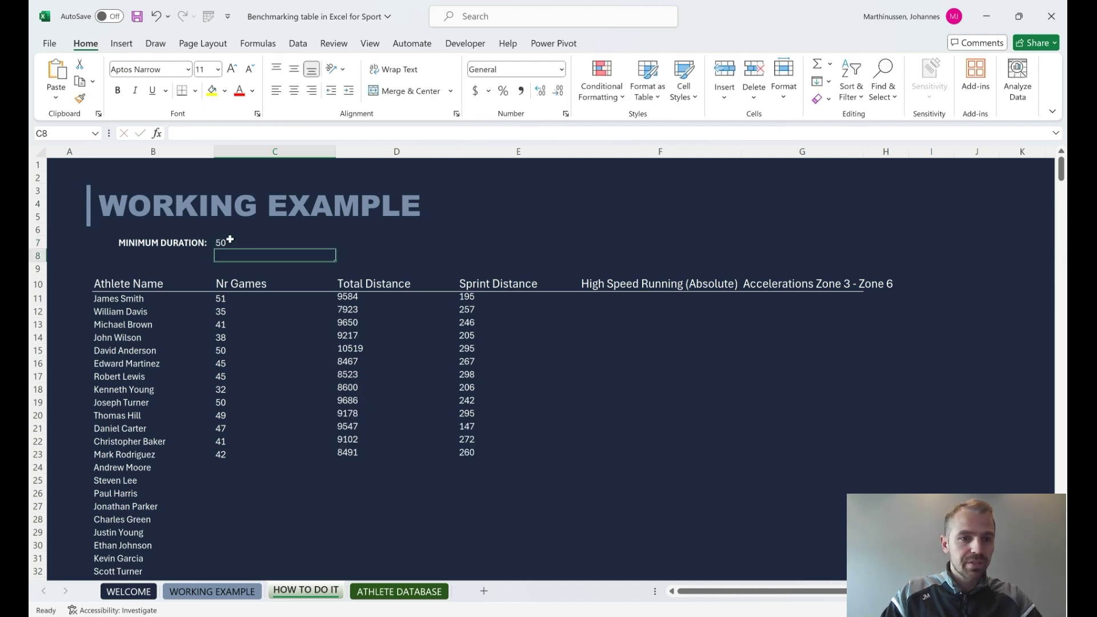
Extend the C11 COUNTIFS formula with the Total Time column AH:AH of the ATHLETE DATABASE sheet as the third criteria range
click(226, 303)
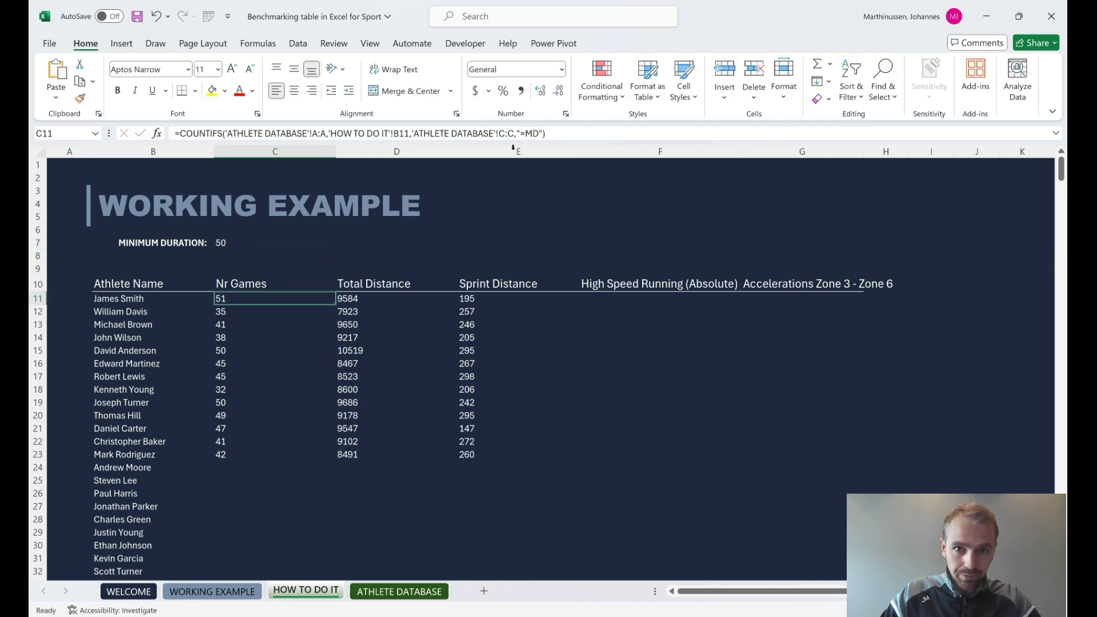
click(573, 134)
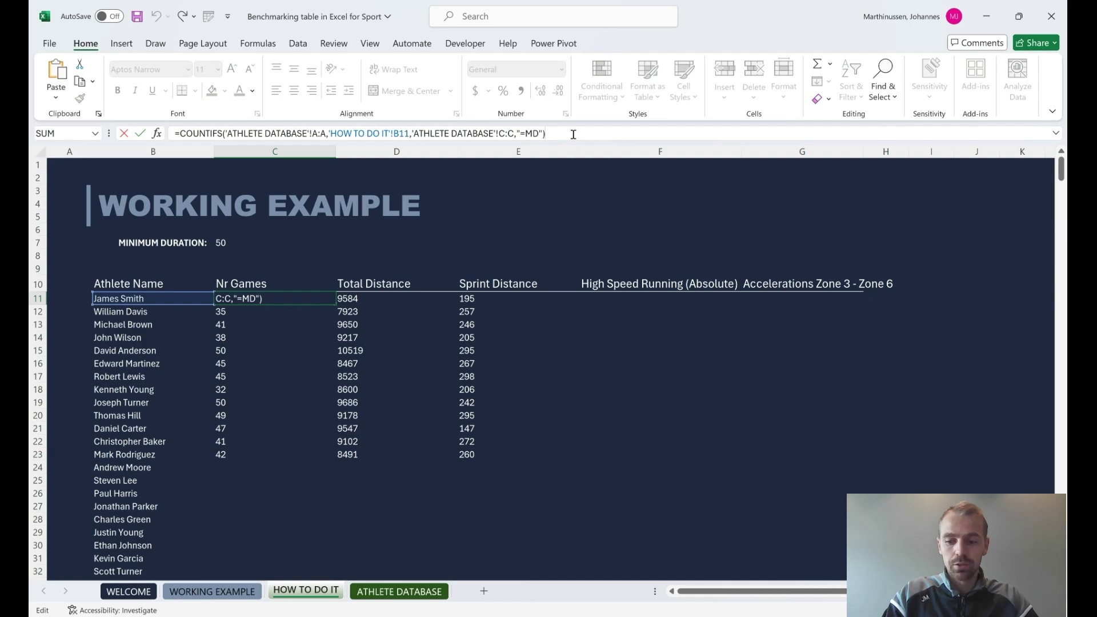
key(BackSpace)
text(,)
click(399, 591)
scroll(684, 260, right, 10)
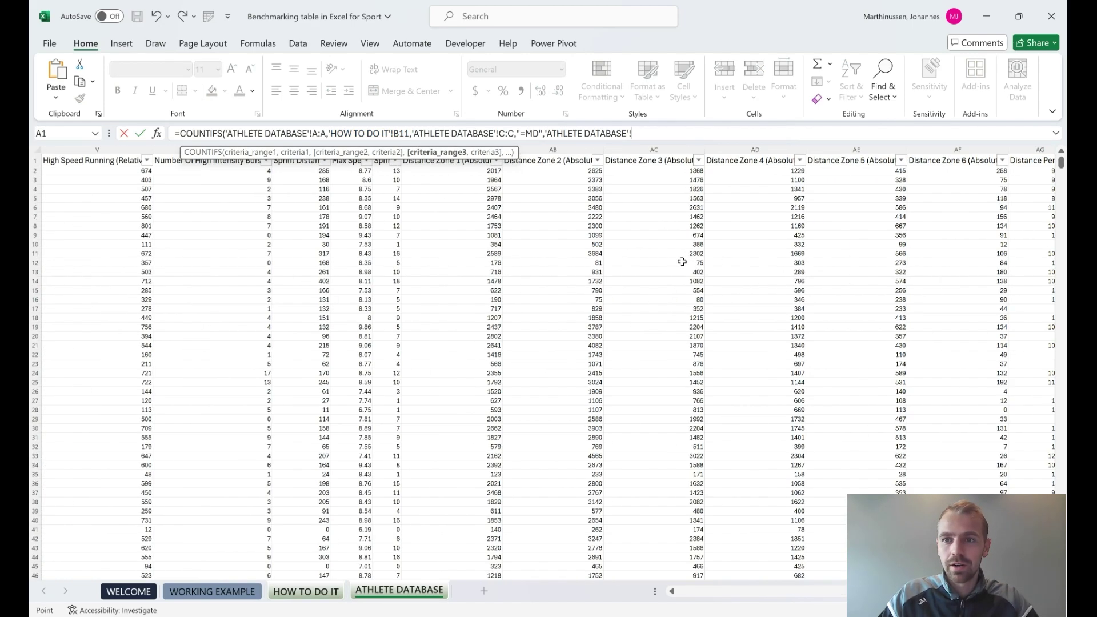
click(645, 149)
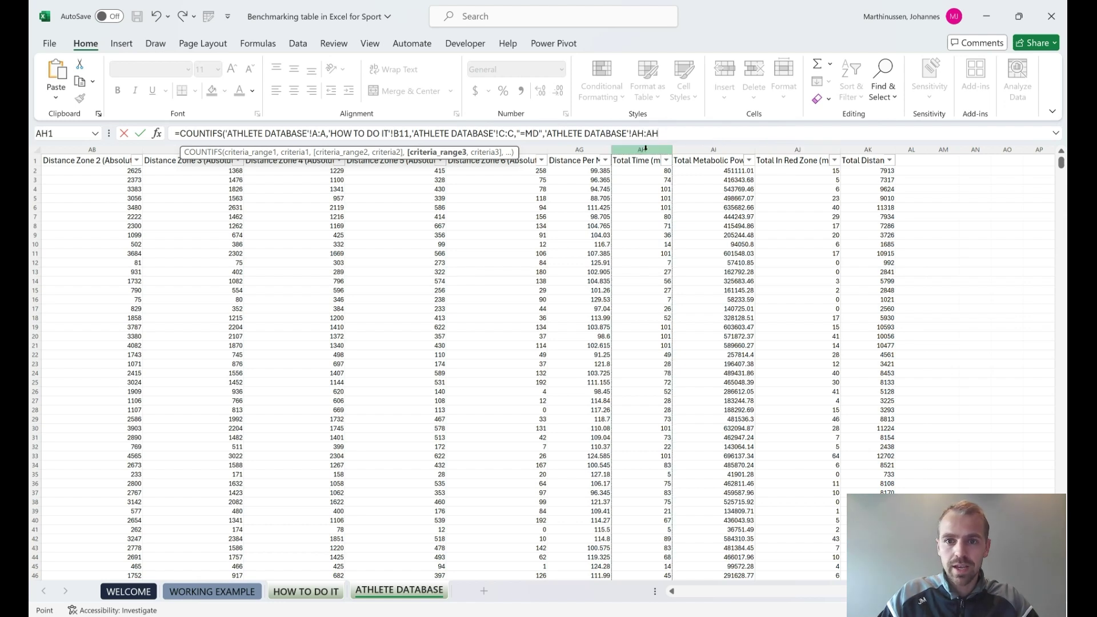
text(,)
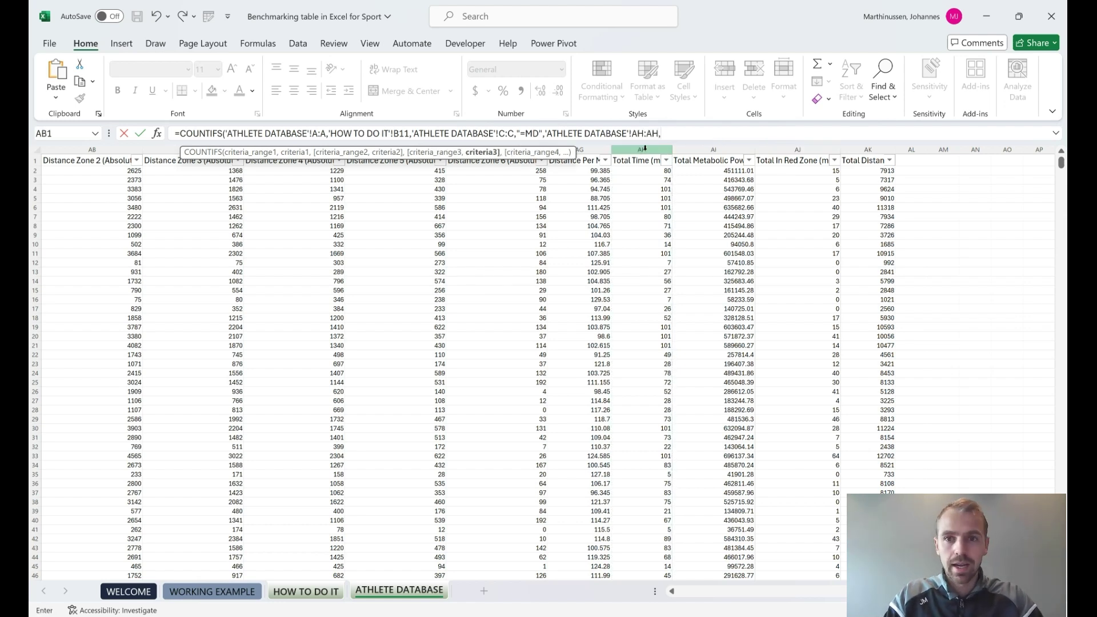
Set the third criterion to ">"&'HOW TO DO IT'!$C$7 with an absolute reference, and copy the updated C11 formula down to C23
text(")
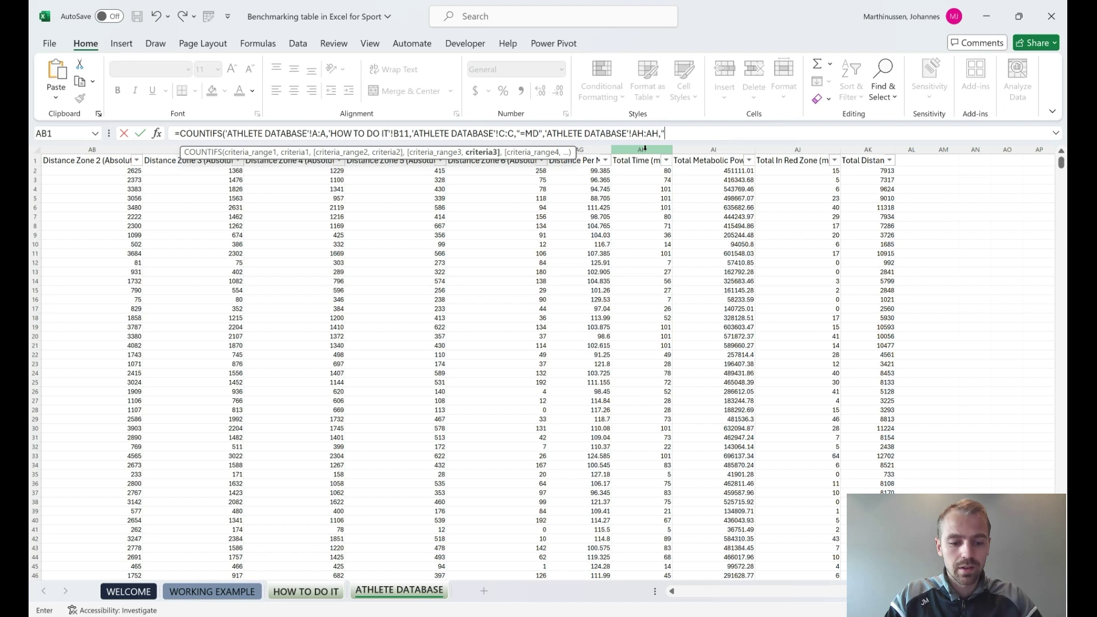
text(>"&)
key(BackSpace)
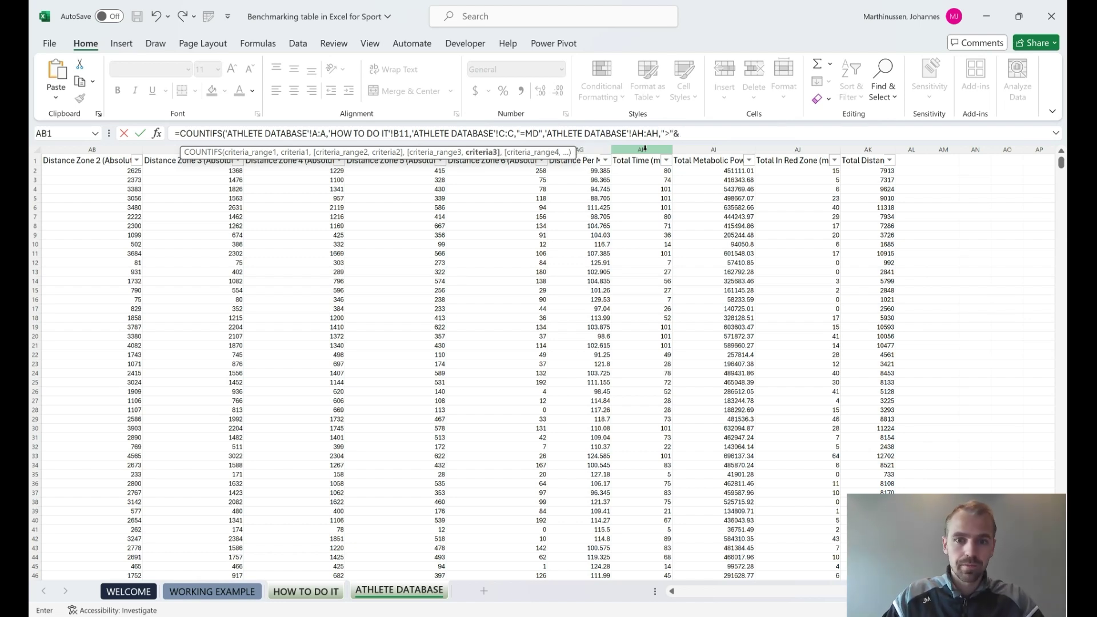
click(316, 596)
click(231, 241)
key(F4)
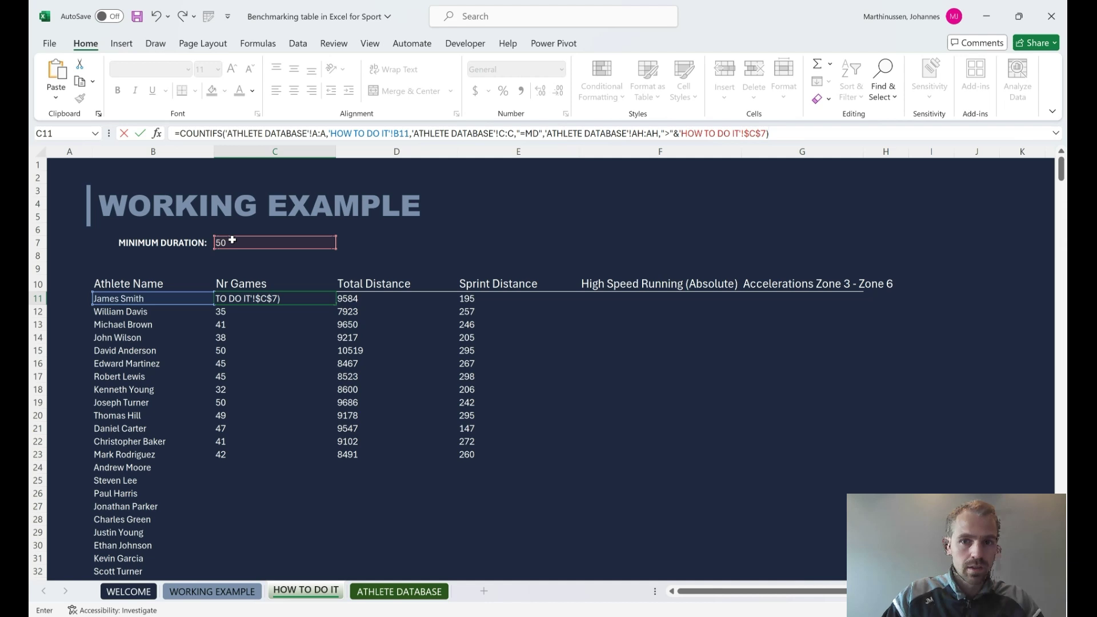
key(Return)
click(328, 301)
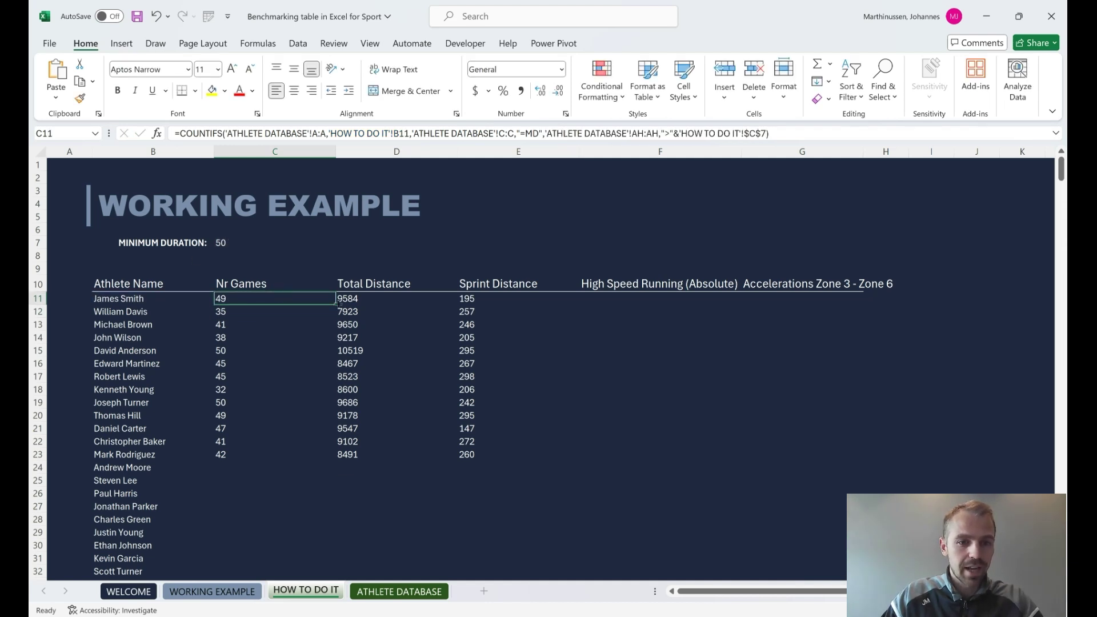
double_click(337, 304)
Set the minimum duration in C7 to 75 and review the game counts in the Nr Games column
click(232, 243)
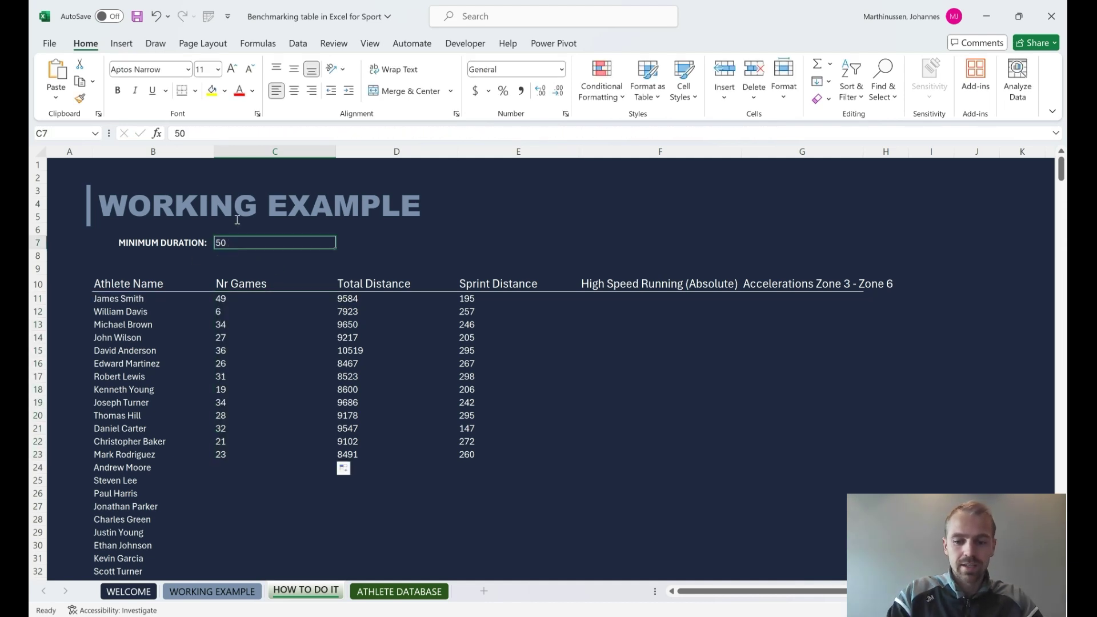
text(75)
key(Return)
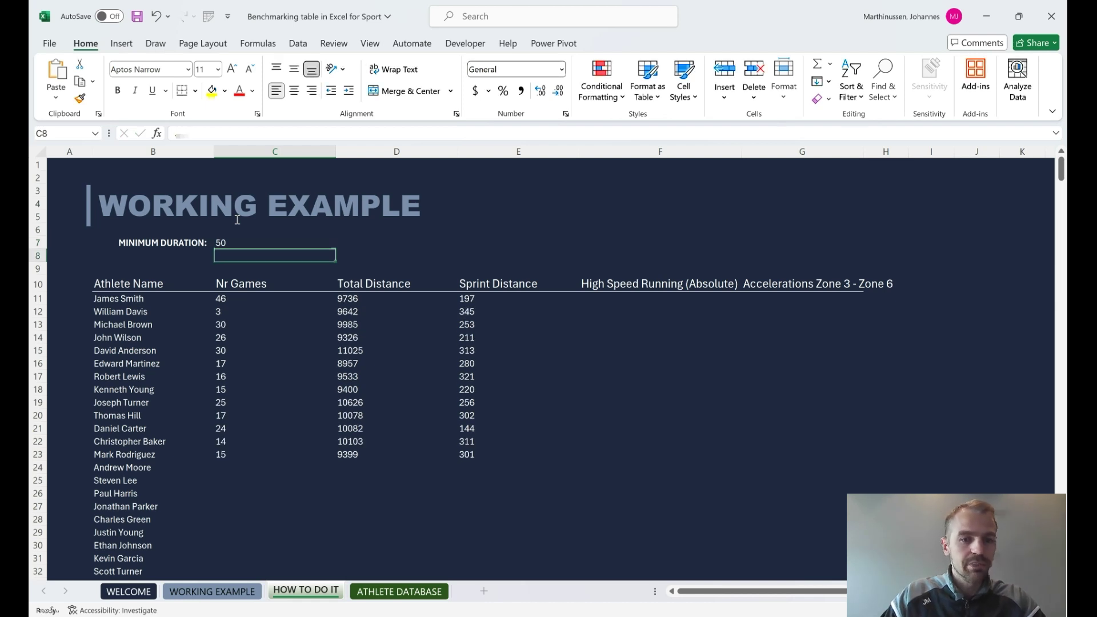
drag(245, 301, 250, 455)
click(284, 298)
click(250, 312)
Reset the minimum duration in C7 to 0
click(218, 242)
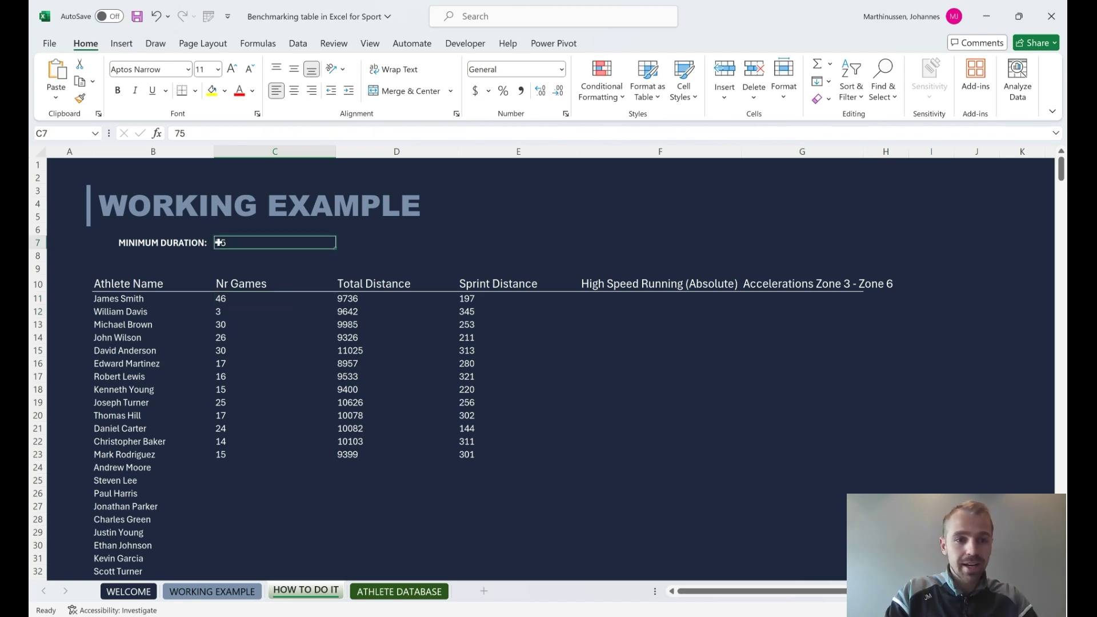
key(BackSpace)
key(Return)
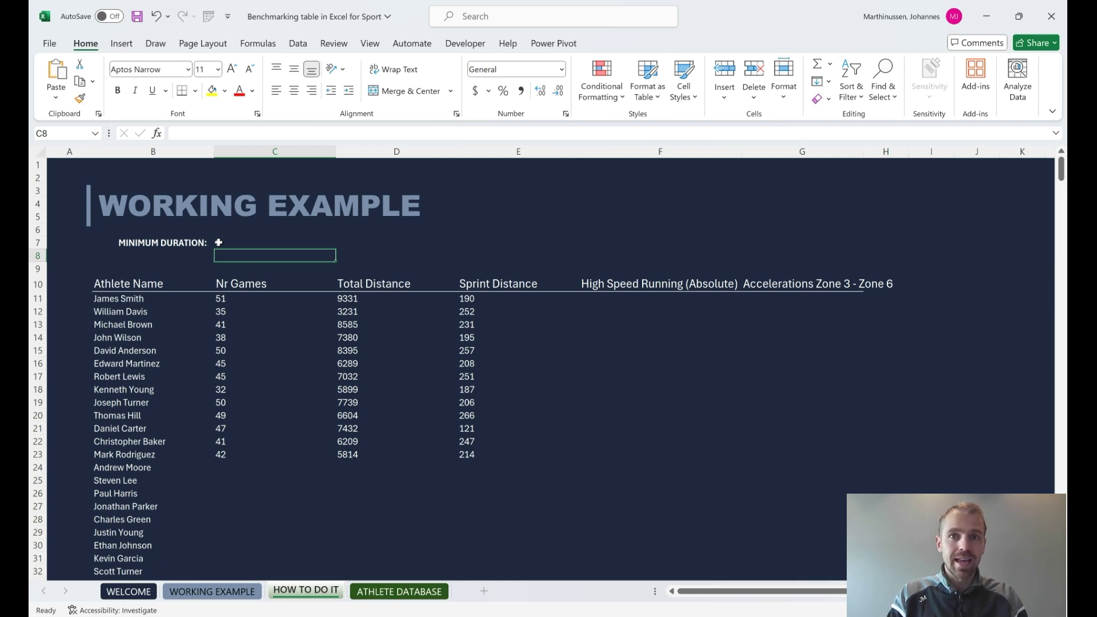
click(219, 242)
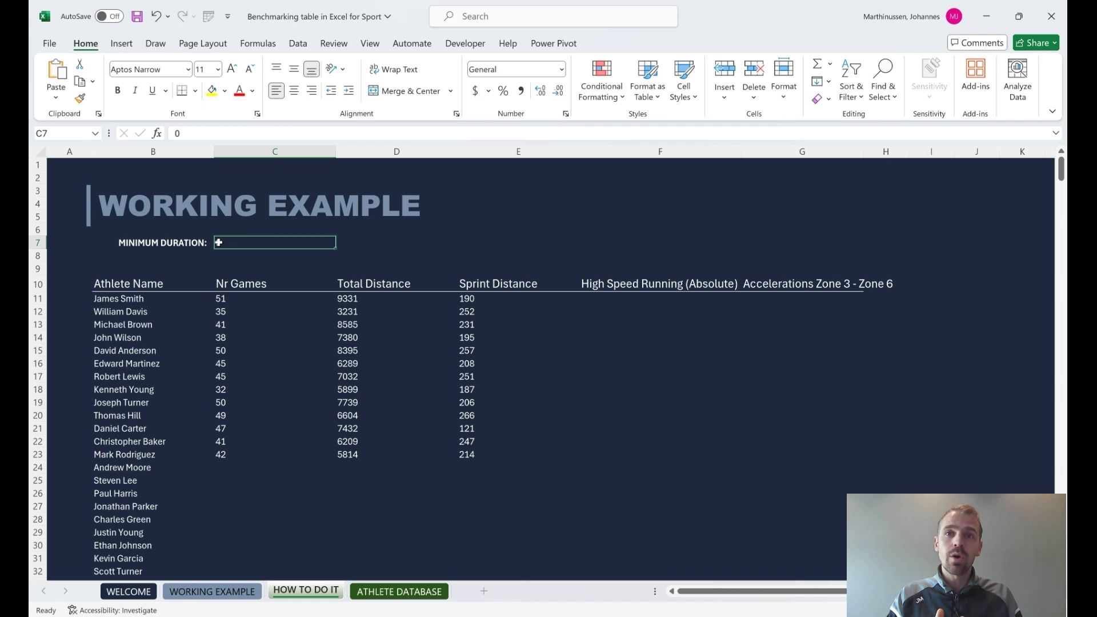